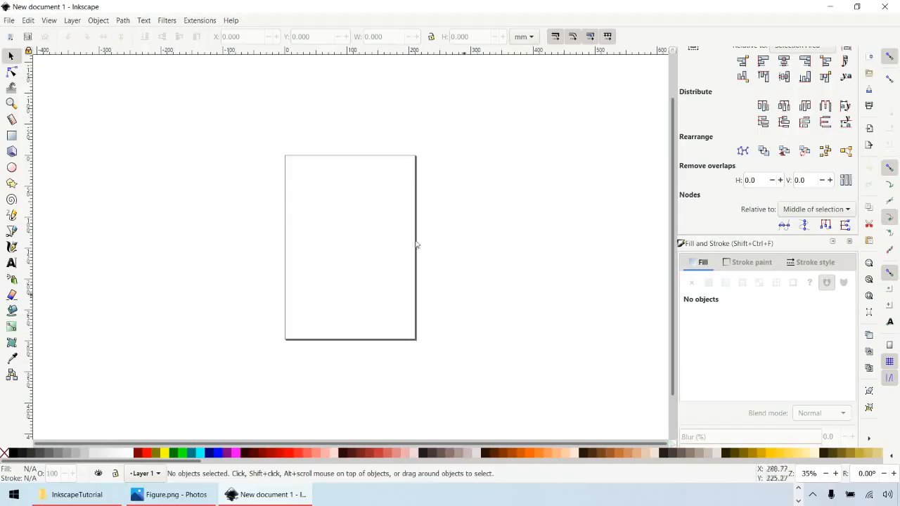
Step: Place two vertical guides on the page, at about 175 mm and 86 mm, and lock the guides
click(51, 23)
mouse_move(60, 40)
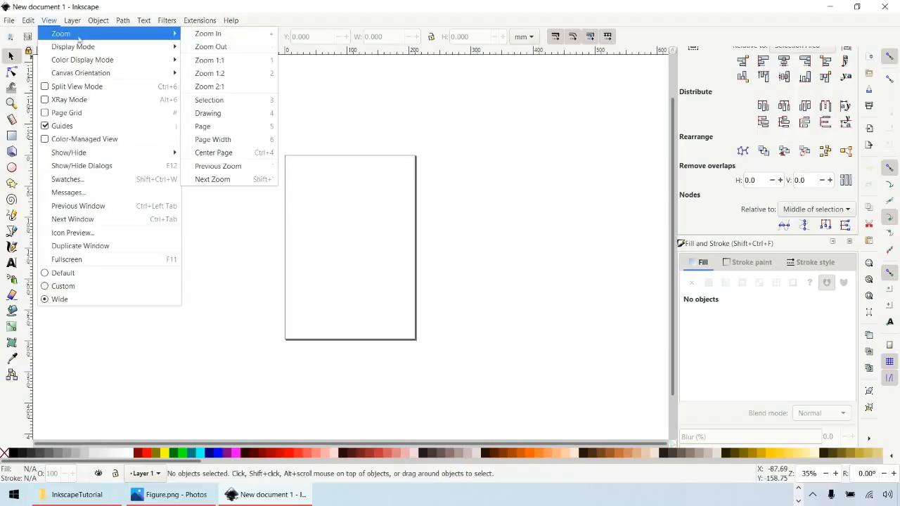
click(244, 125)
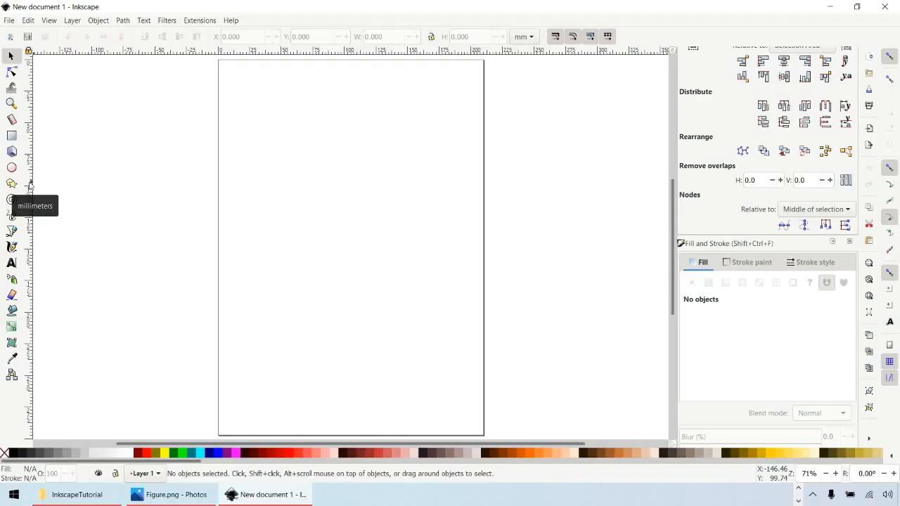
drag(30, 184, 441, 174)
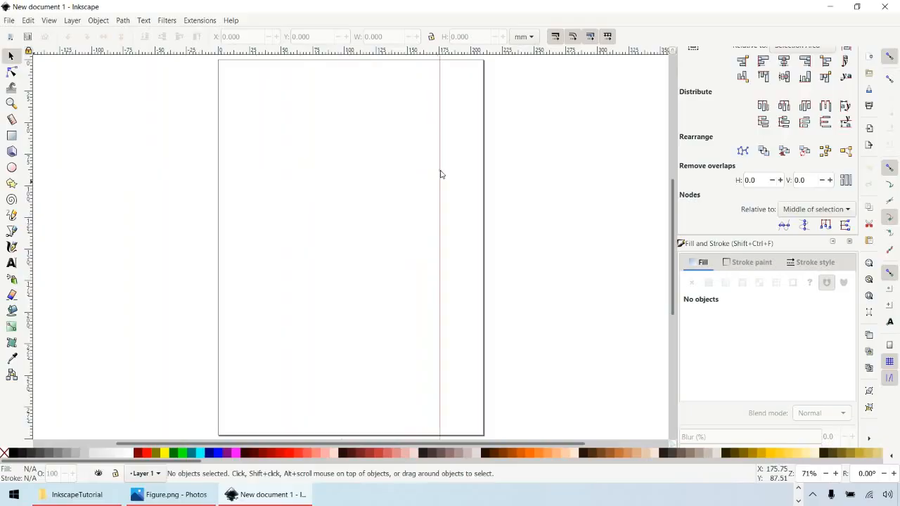
drag(441, 174, 440, 175)
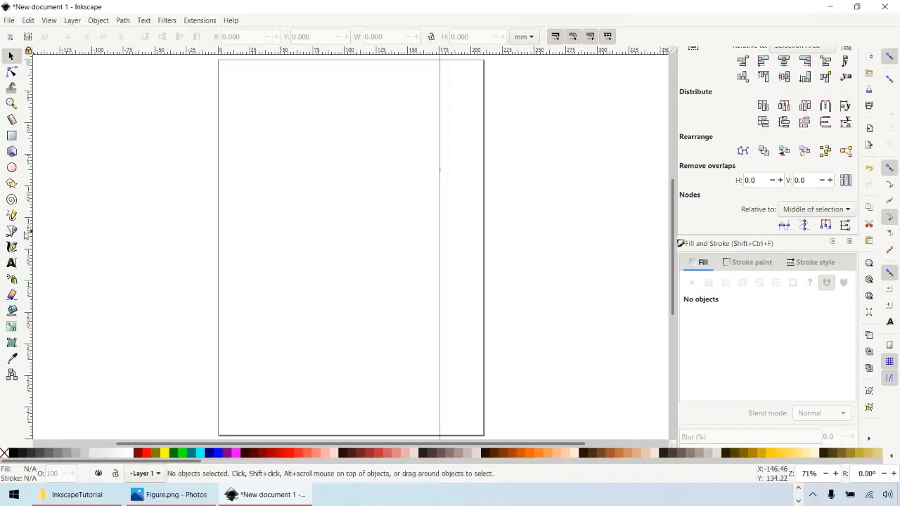
drag(28, 234, 326, 209)
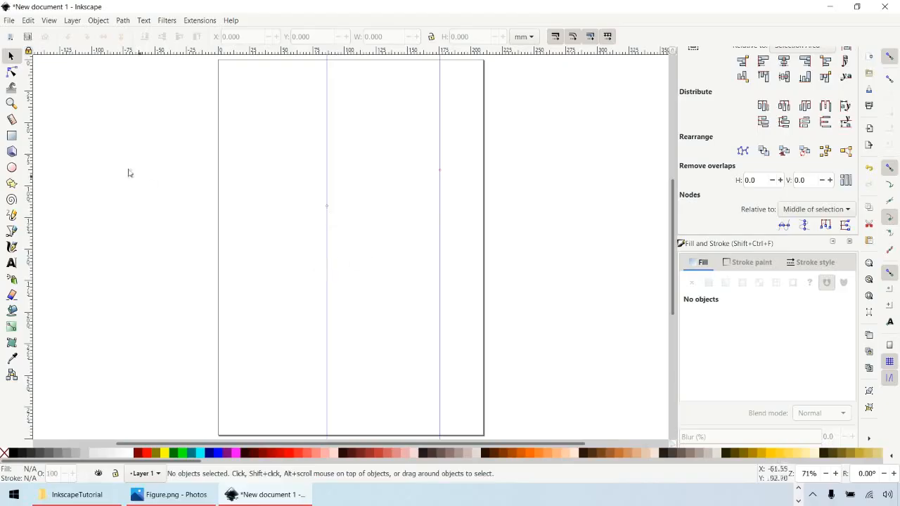
click(29, 52)
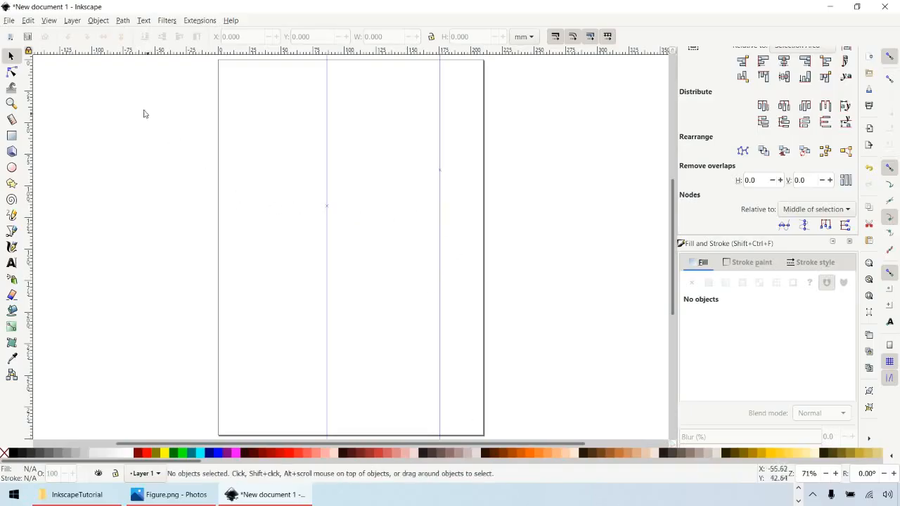
Step: Save the document on the Desktop as InkscapeTutorial.svg in Inkscape SVG format
click(13, 22)
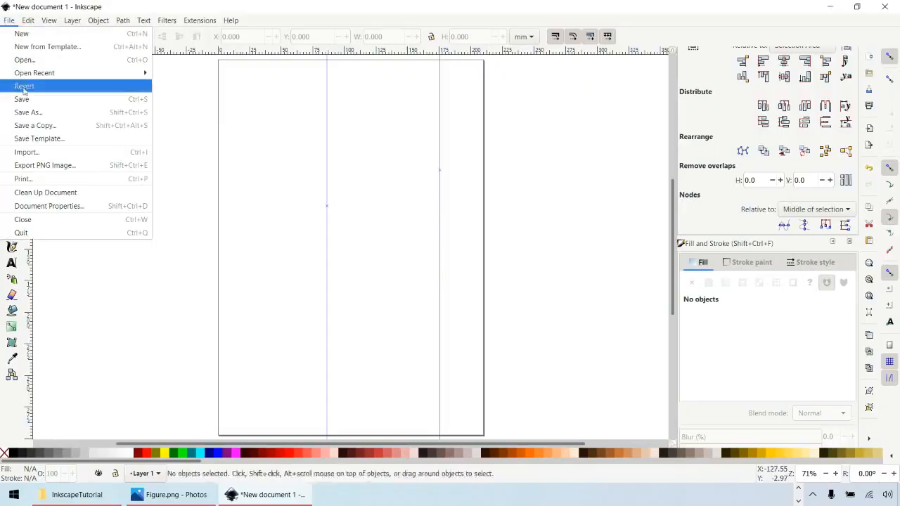
click(34, 113)
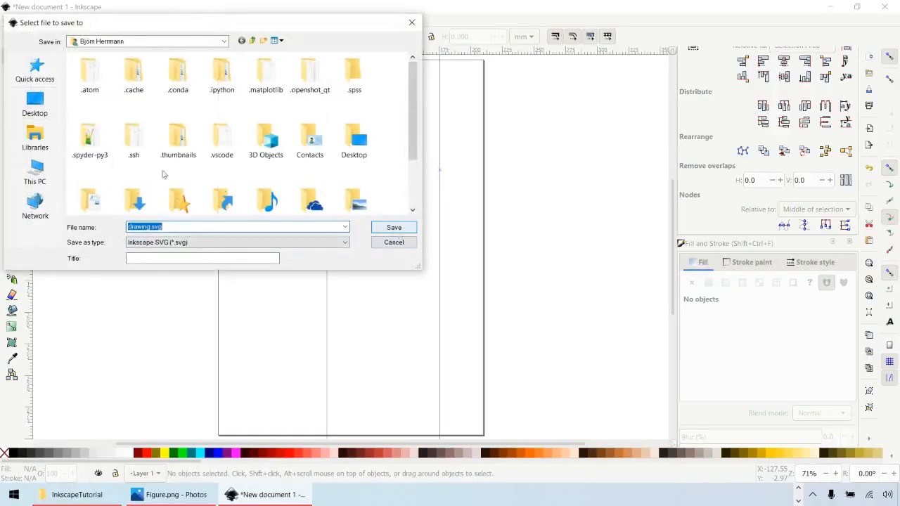
click(36, 104)
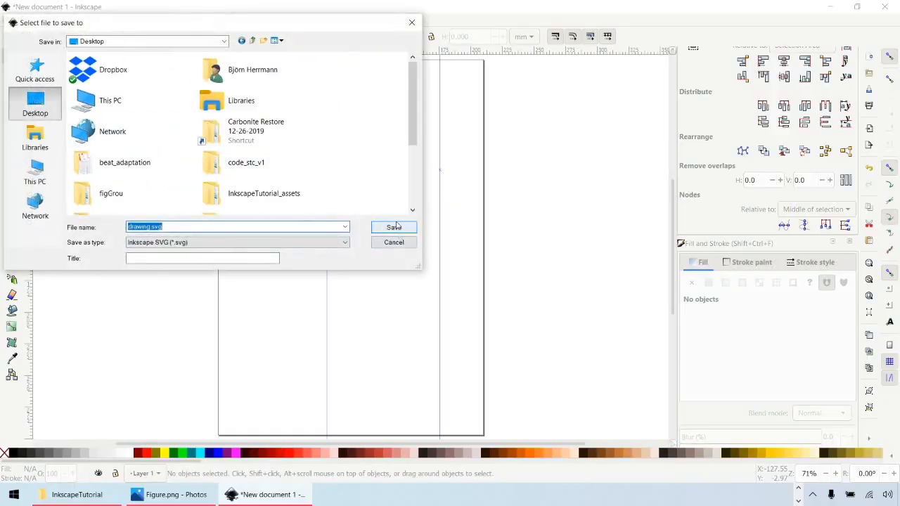
double_click(144, 226)
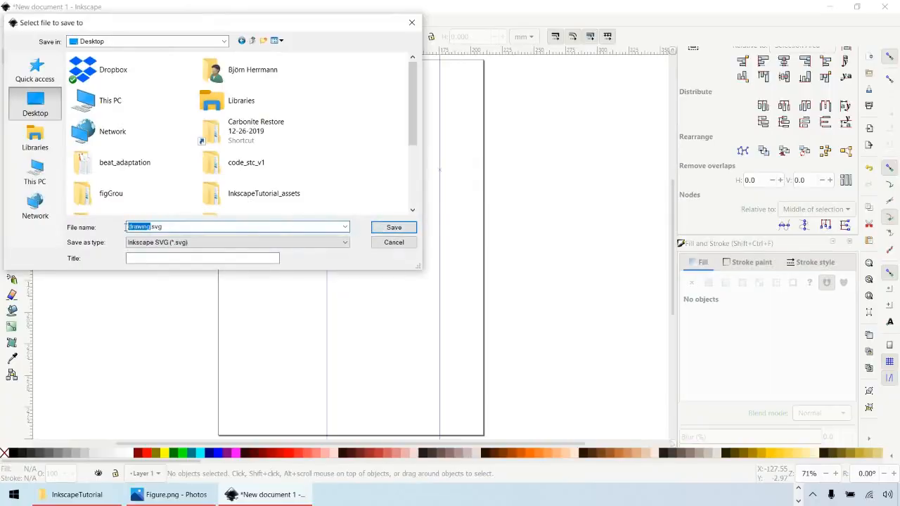
text(InkscapeTutorial)
key(Return)
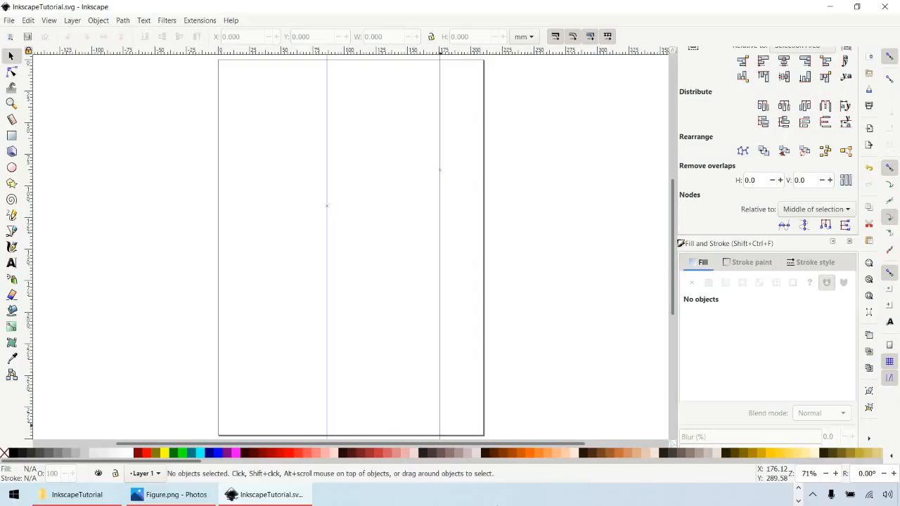
Step: Import BoxPlots.svg, fMRI.png and TimeCourses.svg from the InkscapeTutorial folder, including the SVG files as editable objects
click(77, 497)
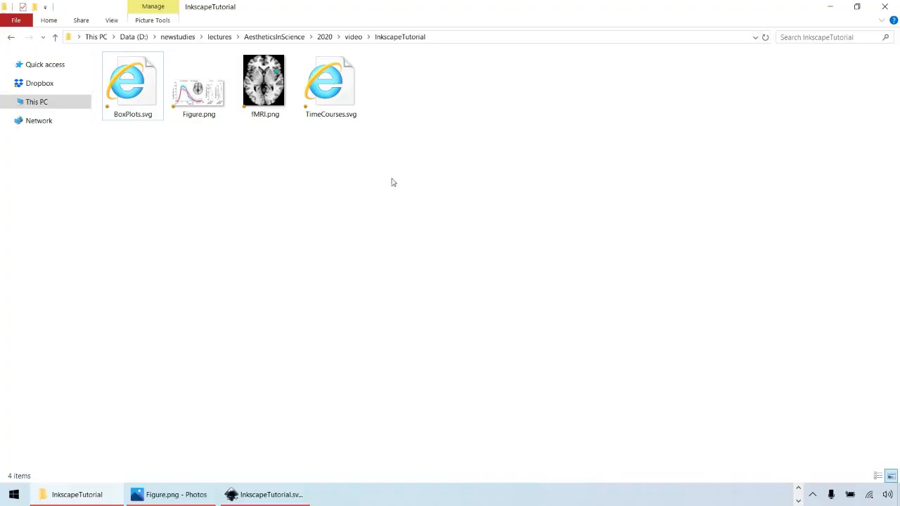
drag(392, 180, 261, 92)
ctrl+click(139, 102)
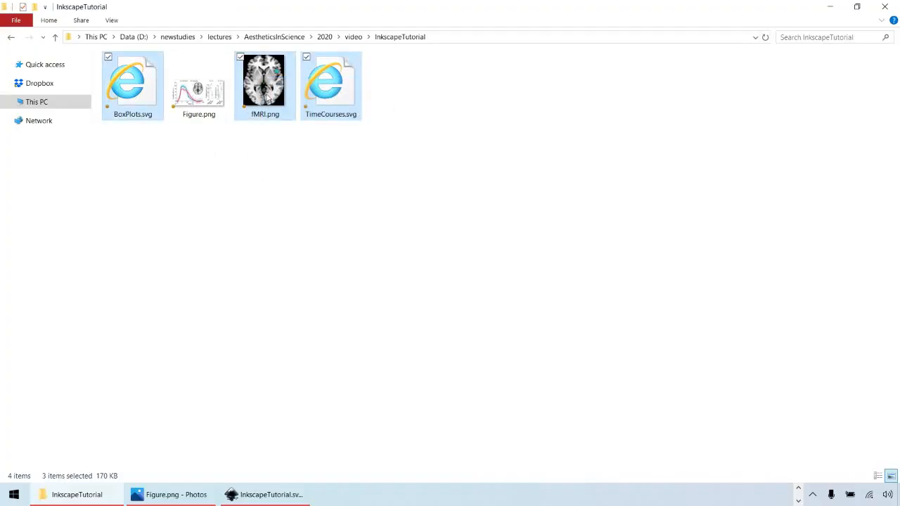
drag(267, 102, 328, 196)
click(522, 319)
click(581, 313)
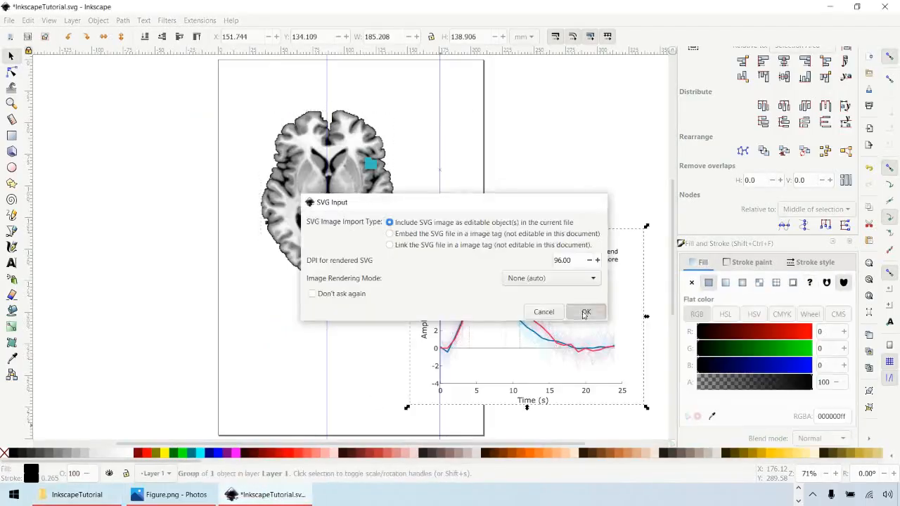
click(584, 313)
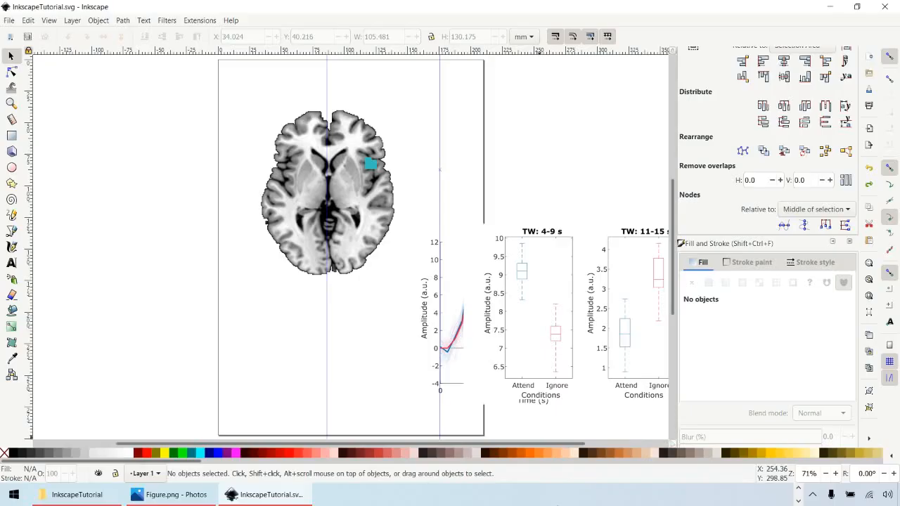
Step: Shrink the brain image to about 26 × 32 mm and fit the time-course plot below it at about 93 × 58 mm
click(357, 146)
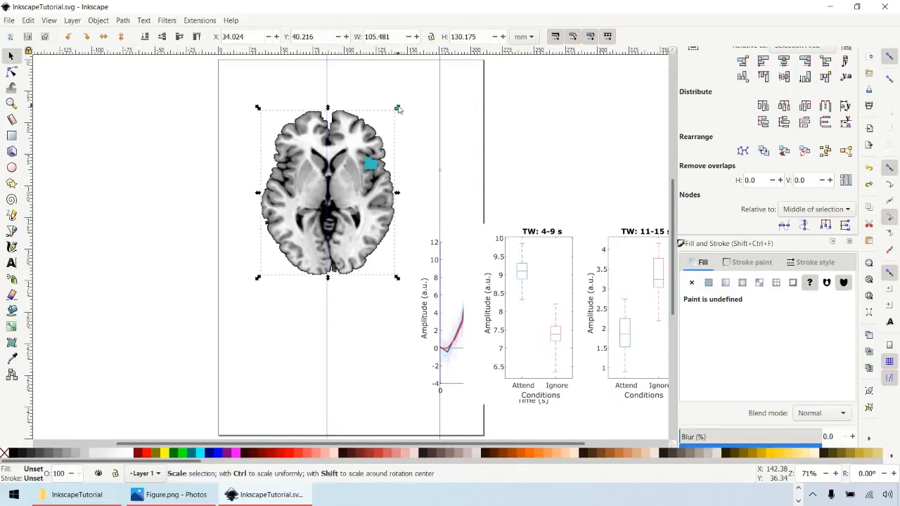
drag(398, 109, 379, 141)
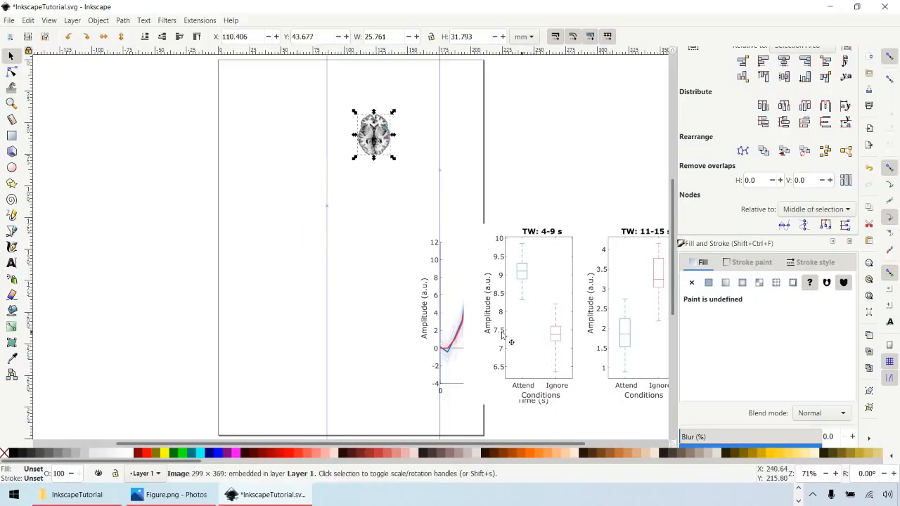
drag(452, 331, 158, 284)
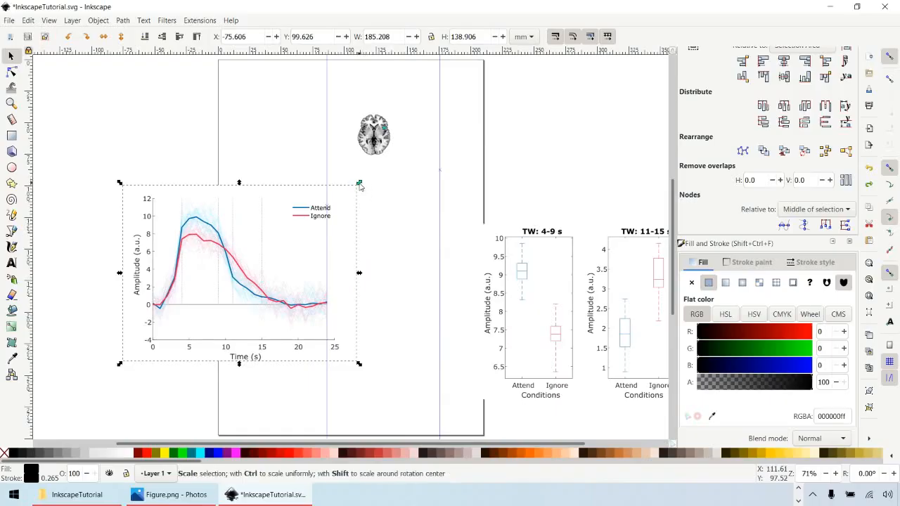
drag(359, 184, 251, 203)
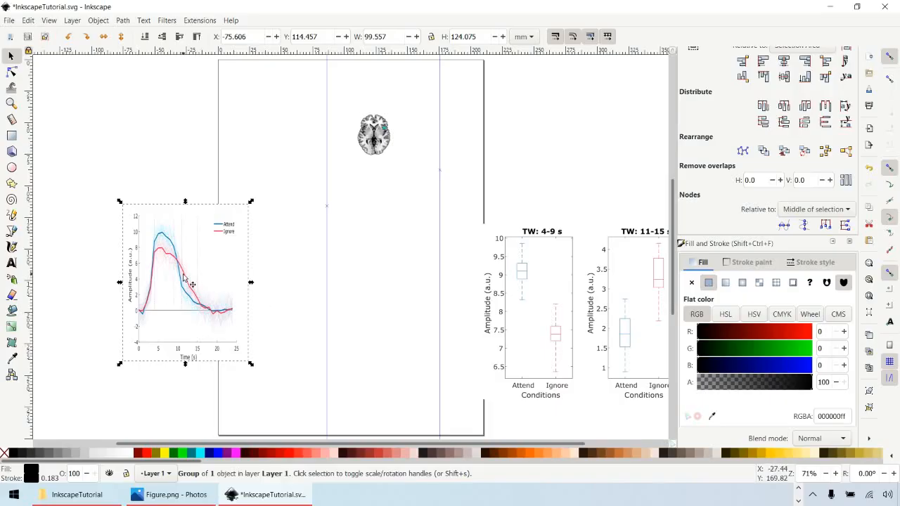
drag(238, 265, 395, 188)
drag(451, 73, 437, 155)
mouse_move(400, 202)
mouse_down()
mouse_move(397, 159)
mouse_move(400, 202)
mouse_up()
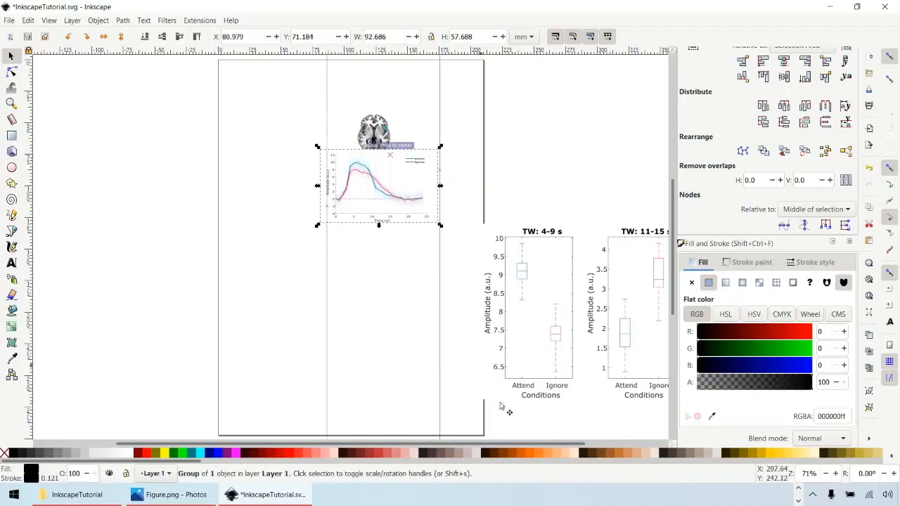
Step: Shrink the box plots to about 54 × 45 mm and place them beside the brain image, across the right-hand guide
click(552, 344)
drag(552, 345, 313, 280)
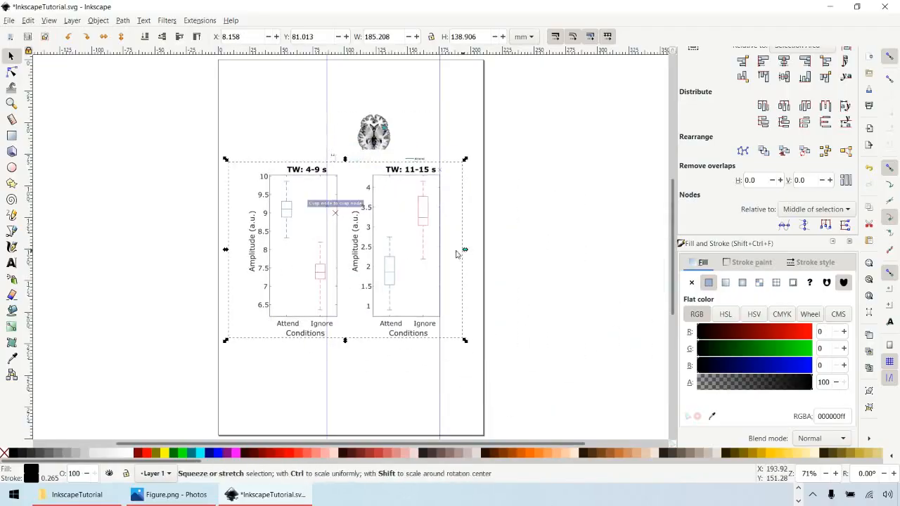
drag(462, 248, 296, 250)
drag(262, 161, 436, 150)
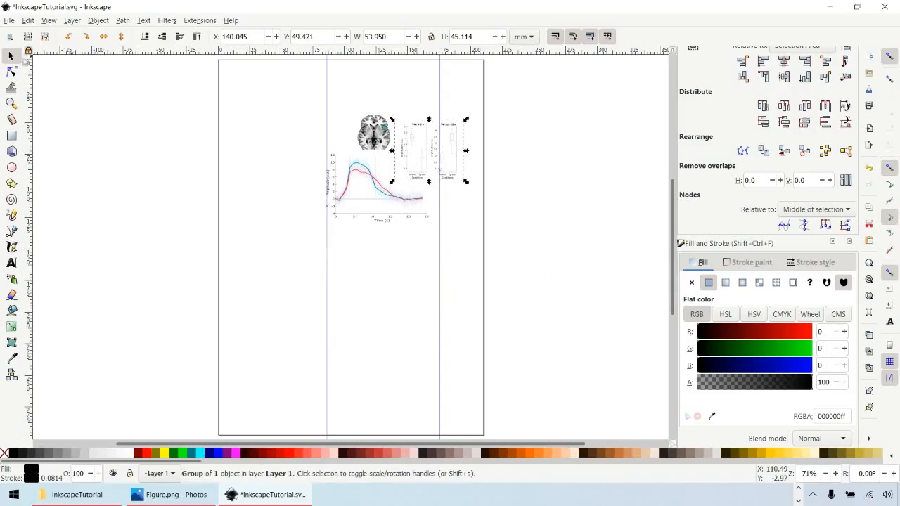
Step: Narrow the time-course plot to about 73 mm wide and move it up against the left-hand guide, at about Y 41 mm
click(12, 103)
drag(314, 97, 504, 252)
drag(101, 73, 564, 410)
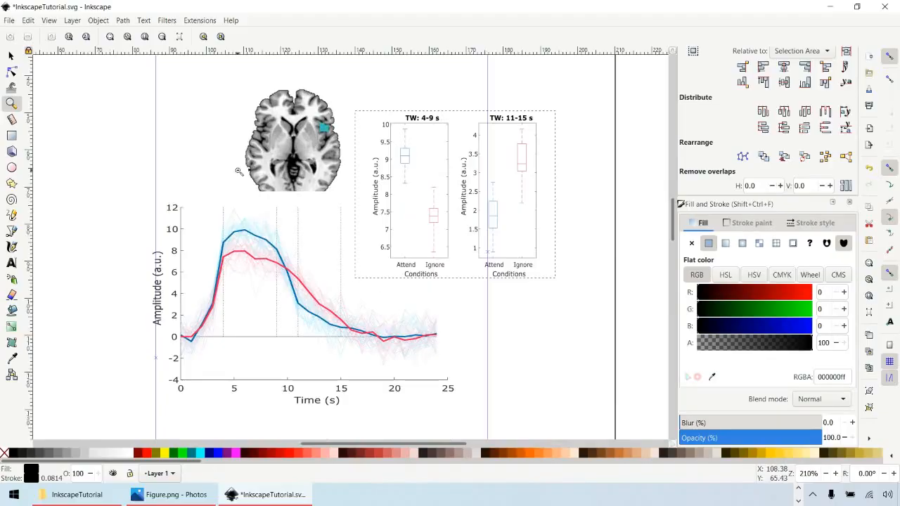
click(10, 57)
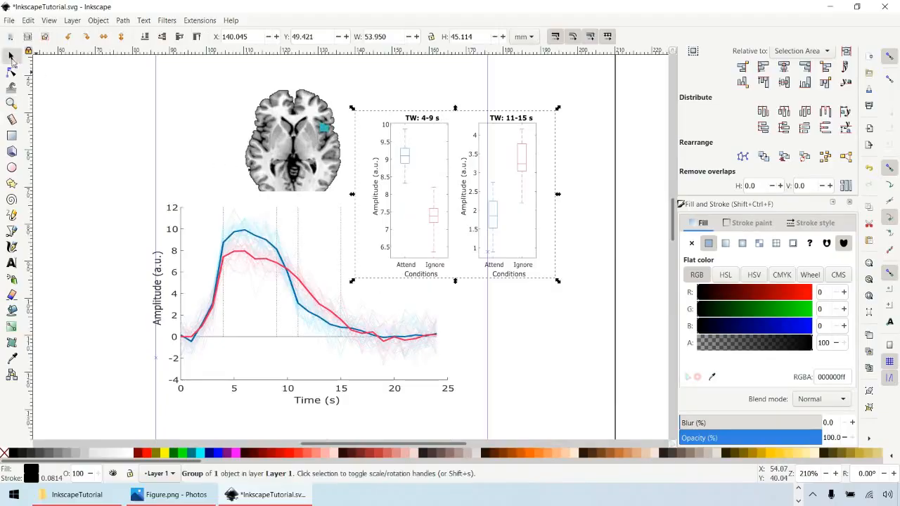
click(331, 338)
drag(483, 301, 409, 302)
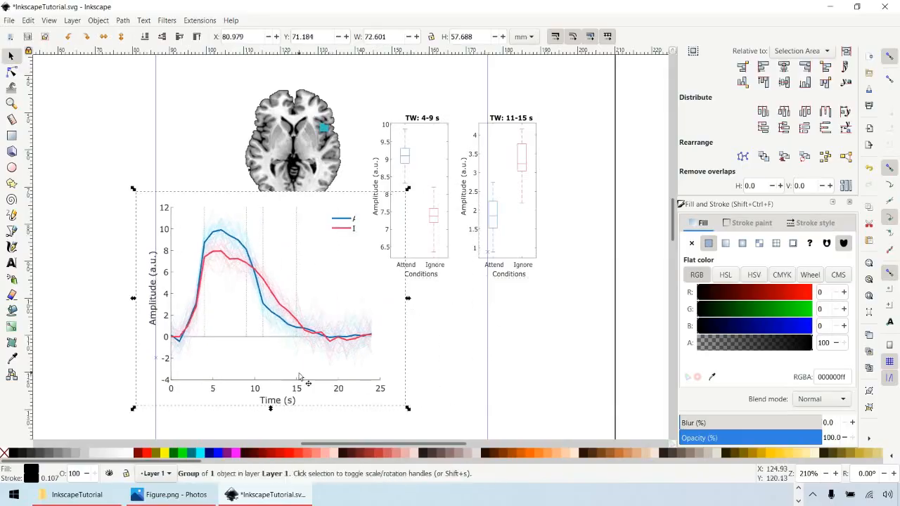
drag(300, 378, 317, 268)
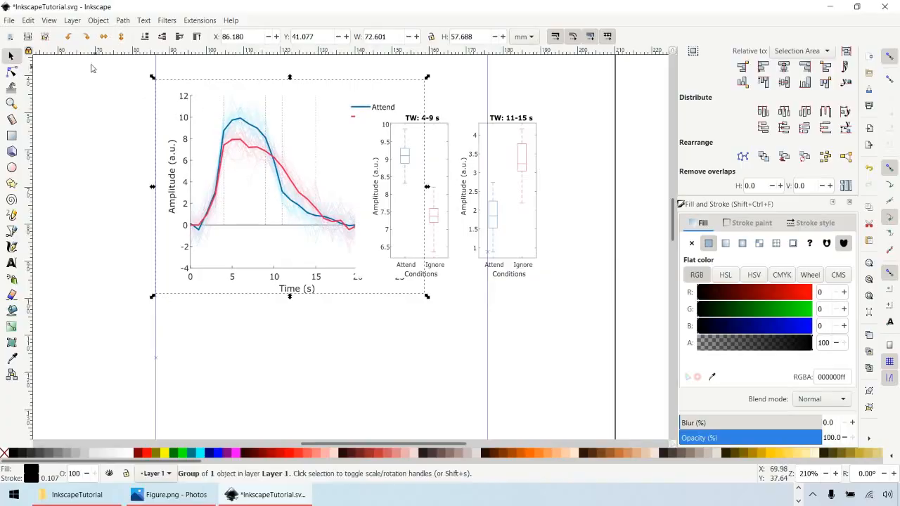
Step: Lower the time-course plot and the box plots to the bottom of the stacking order
click(96, 21)
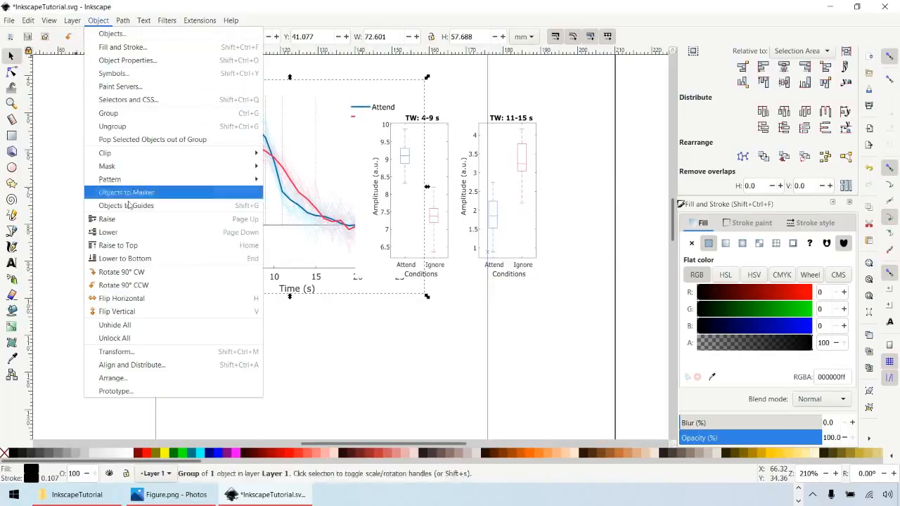
click(143, 259)
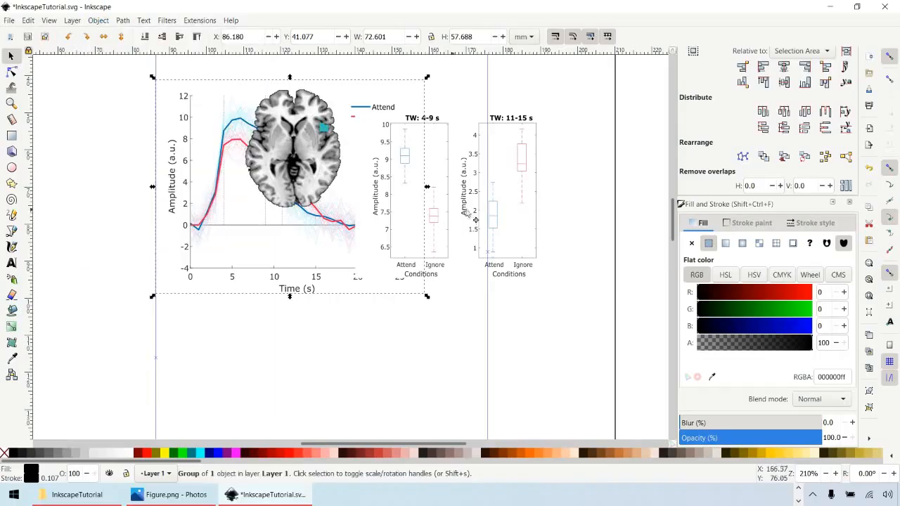
click(496, 210)
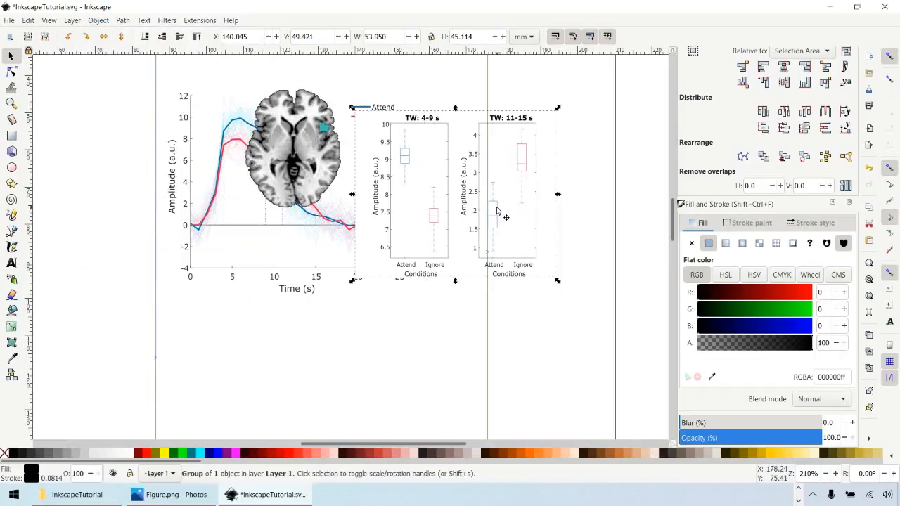
click(97, 21)
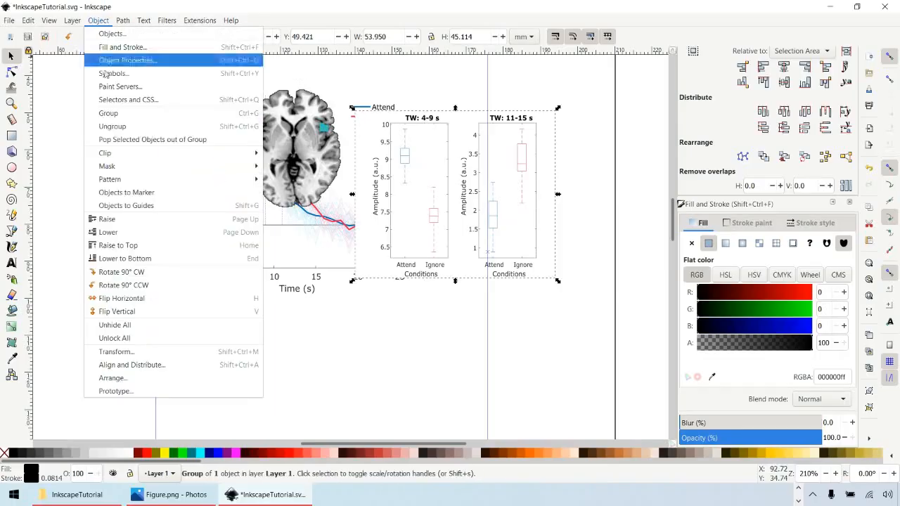
click(140, 258)
Step: Narrow the box plots to end at the right-hand guide, and shrink the brain to about 22 × 27 mm over the time-course plot's upper-right area
mouse_move(557, 194)
mouse_down()
mouse_move(450, 197)
mouse_move(495, 195)
mouse_move(487, 173)
mouse_up()
click(302, 155)
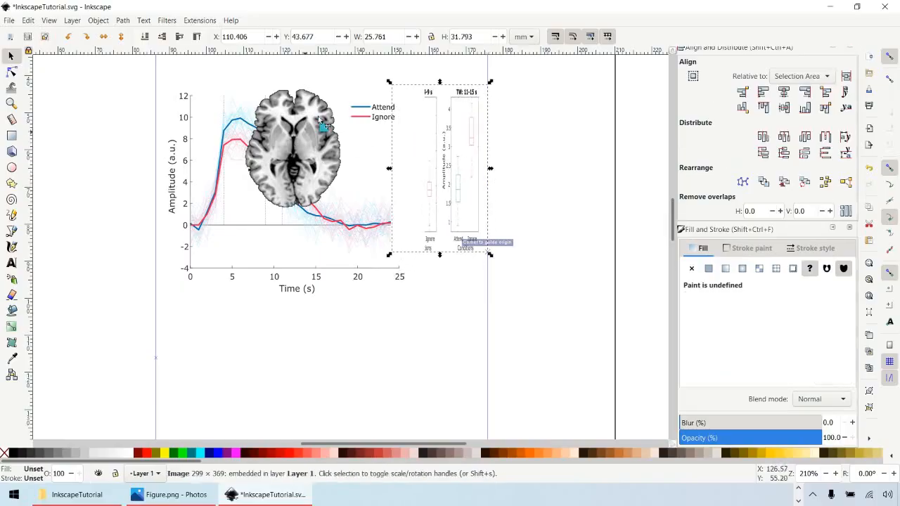
drag(345, 88, 331, 94)
drag(298, 153, 364, 125)
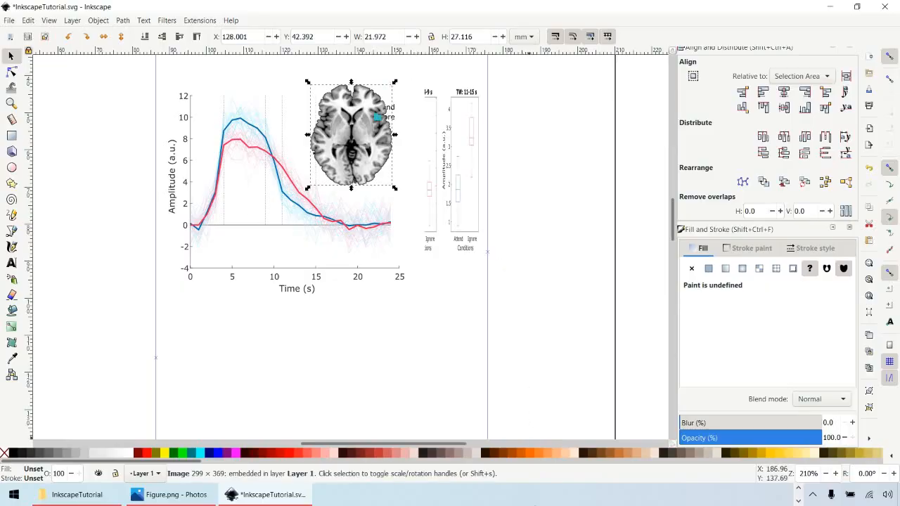
Step: Compare the layout with the reference Figure.png in Photos, return to Inkscape and save the document
click(184, 495)
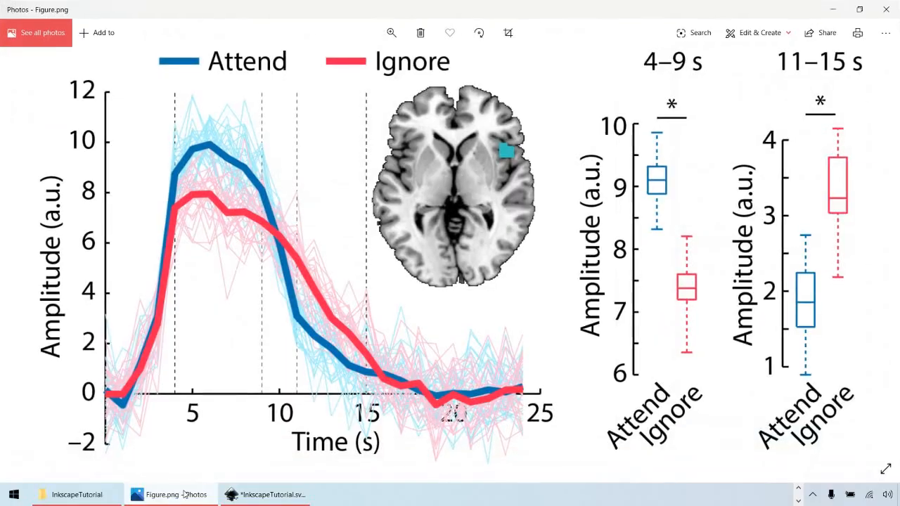
click(184, 494)
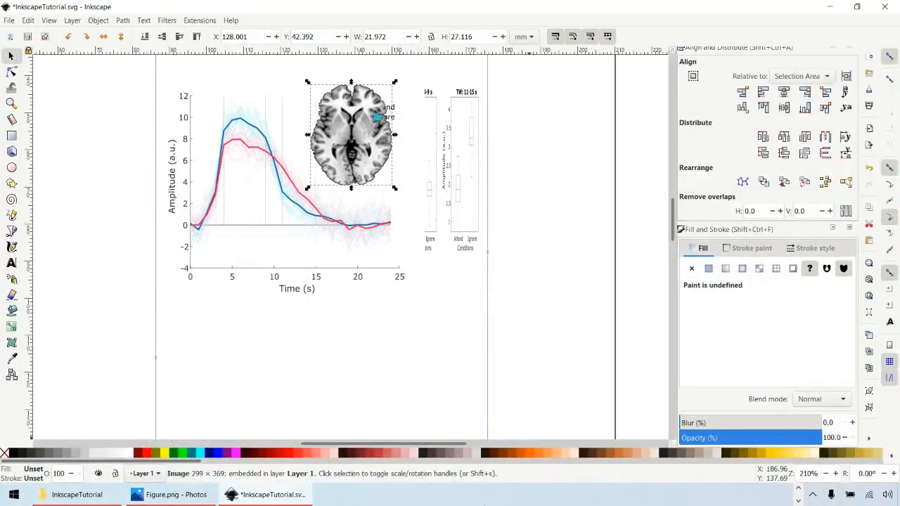
key(ctrl+s)
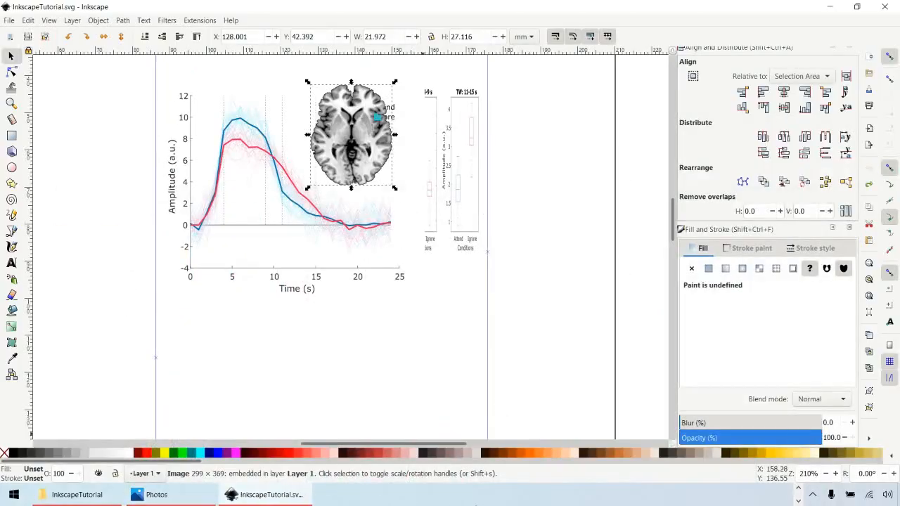
Step: Move the brain to about X 189, Y 79 mm and the box plots to about X 165, Y 42 mm, clear of the time-course plot
drag(362, 144, 588, 281)
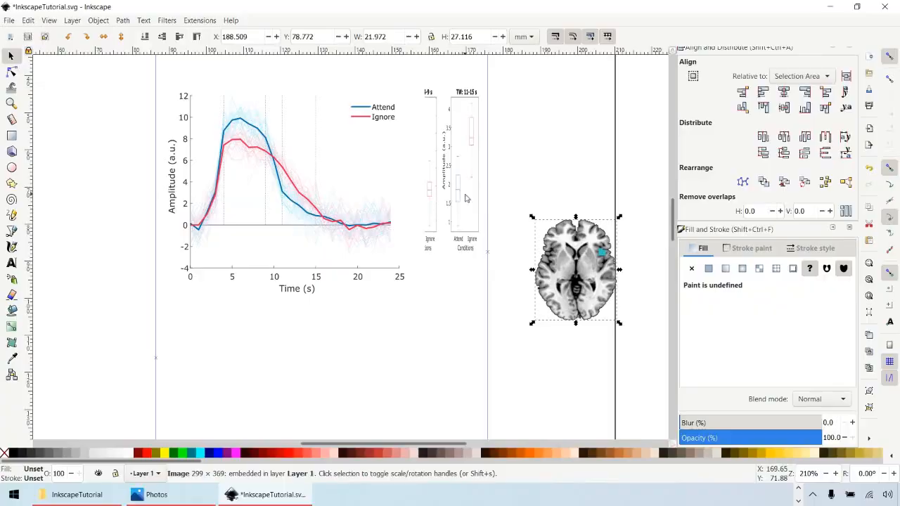
drag(425, 218, 475, 216)
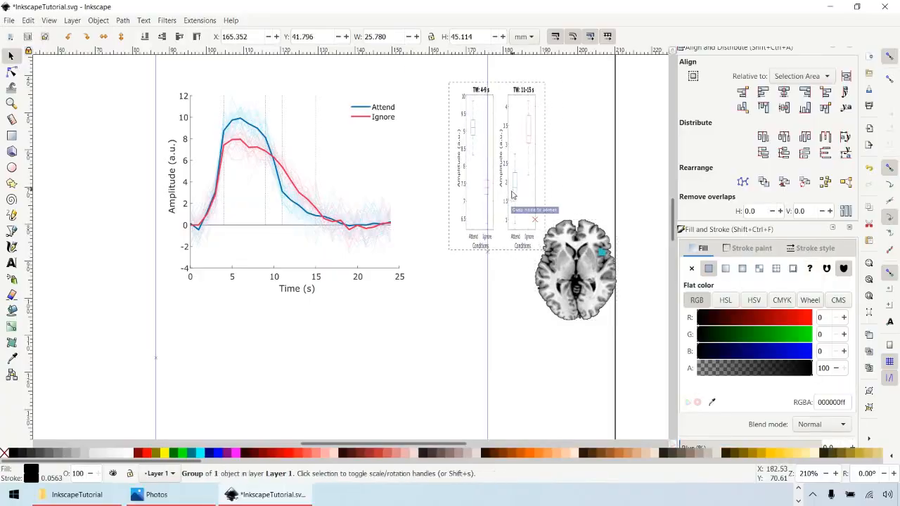
Step: Ungroup the time-course plot's outer group and the nested group of 27 objects inside it
click(310, 222)
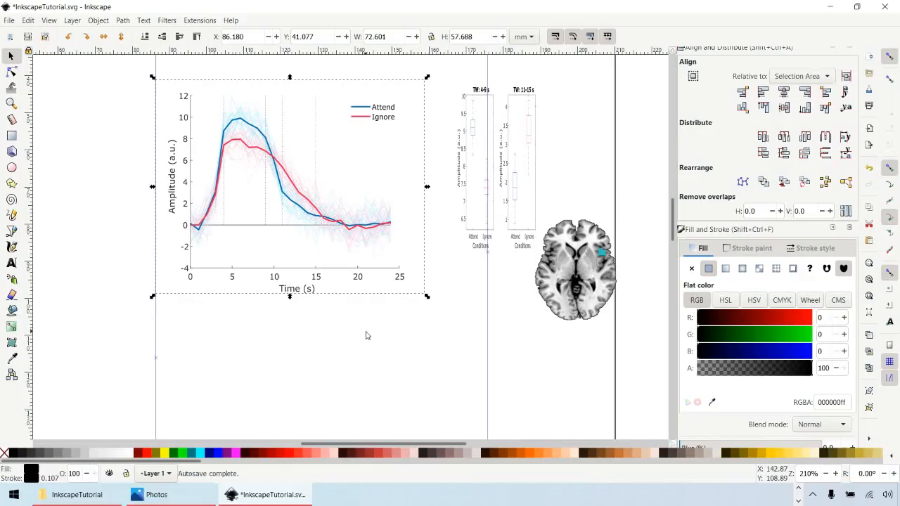
right_click(331, 223)
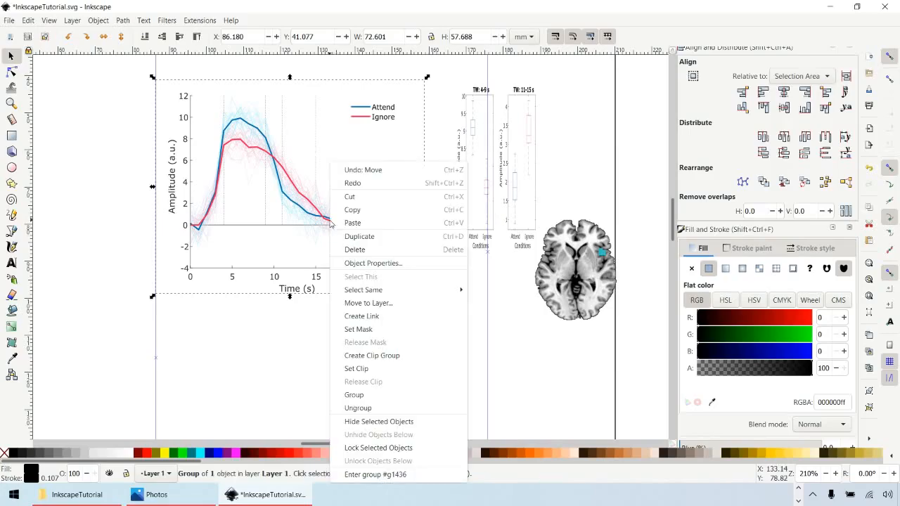
click(397, 408)
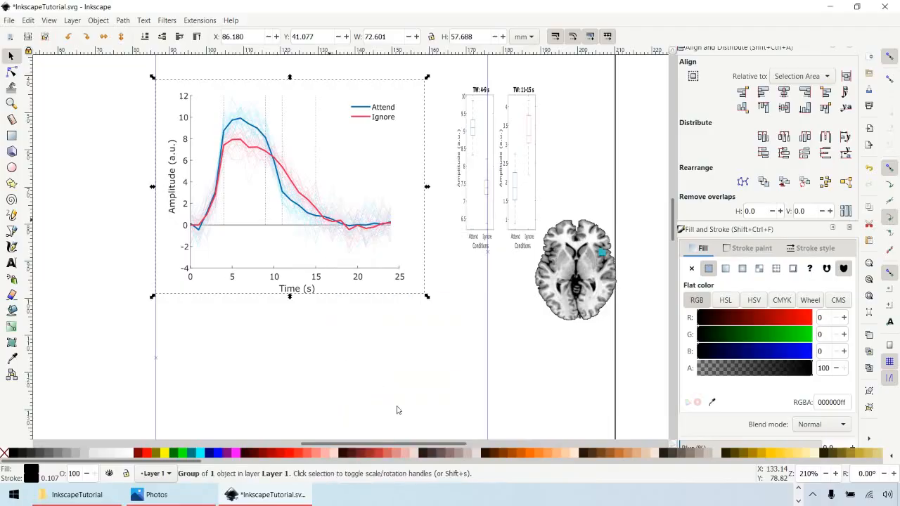
click(386, 351)
click(318, 117)
right_click(317, 116)
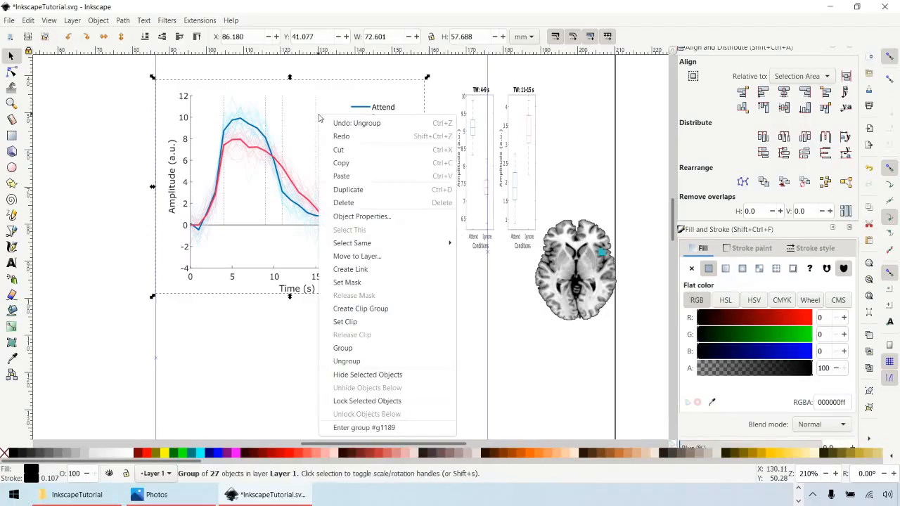
click(342, 361)
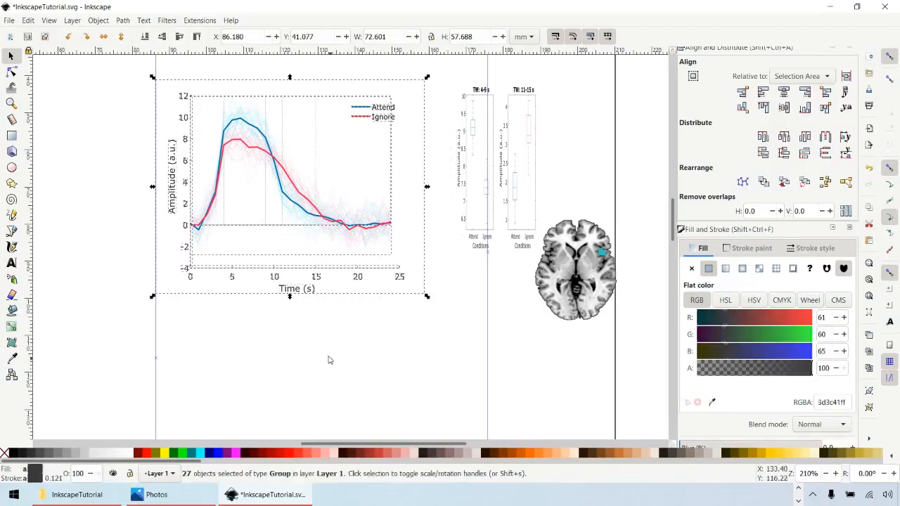
click(328, 360)
Step: Ungroup the group holding the time-course plot's curves and individual traces into separate paths
click(187, 206)
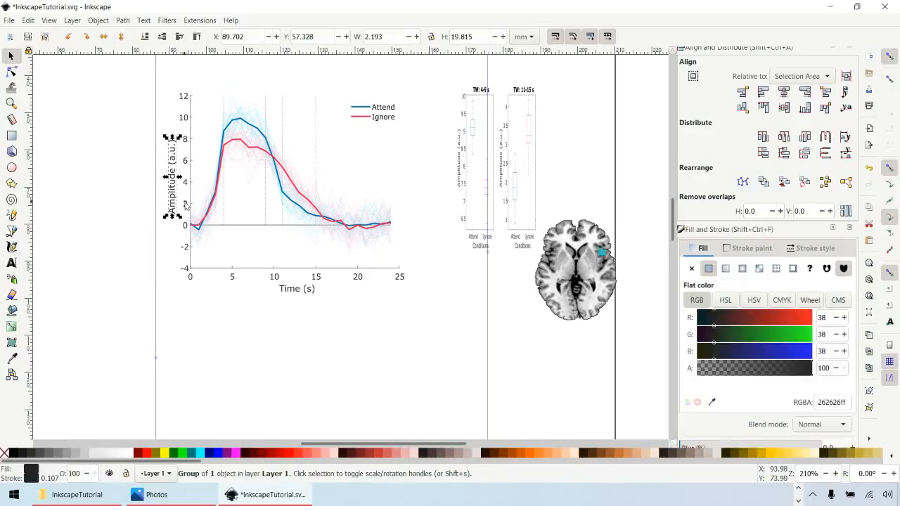
click(191, 208)
right_click(191, 208)
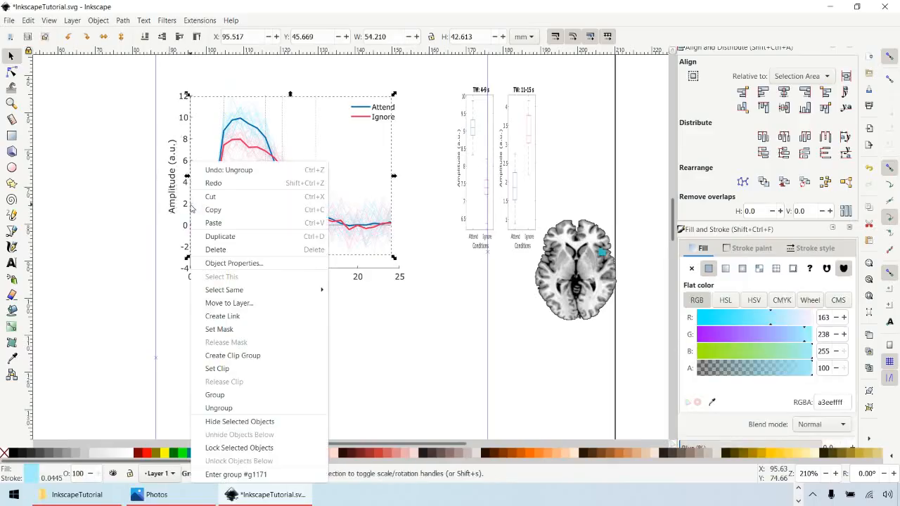
click(239, 408)
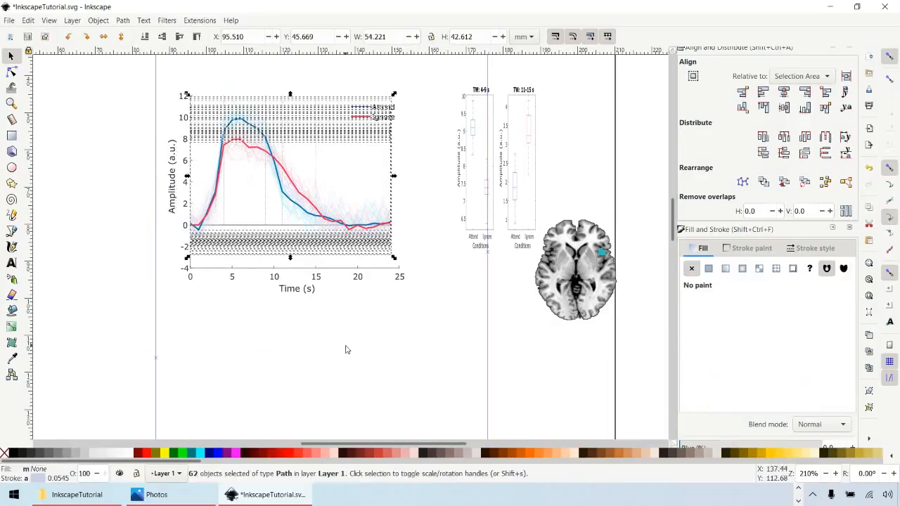
Step: Ungroup the time-course plot's horizontal axis line and its tick marks
click(380, 271)
click(382, 273)
right_click(382, 273)
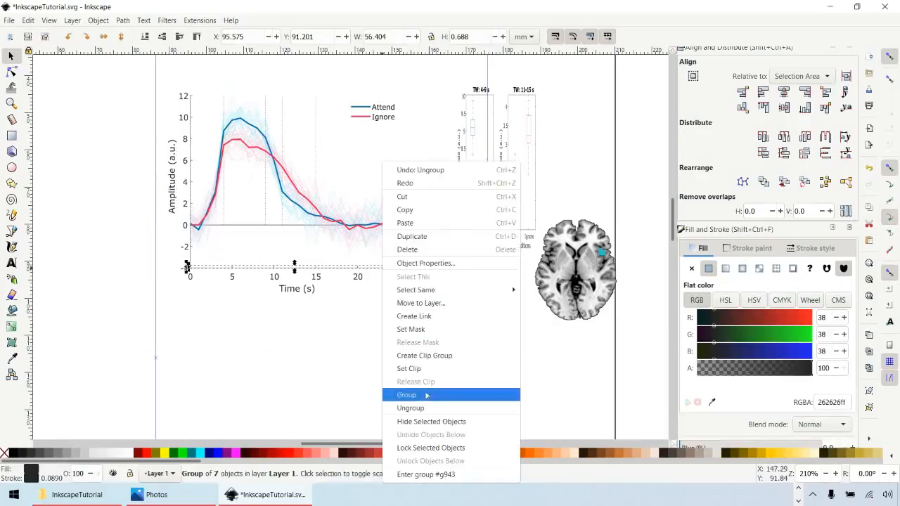
click(401, 394)
click(294, 260)
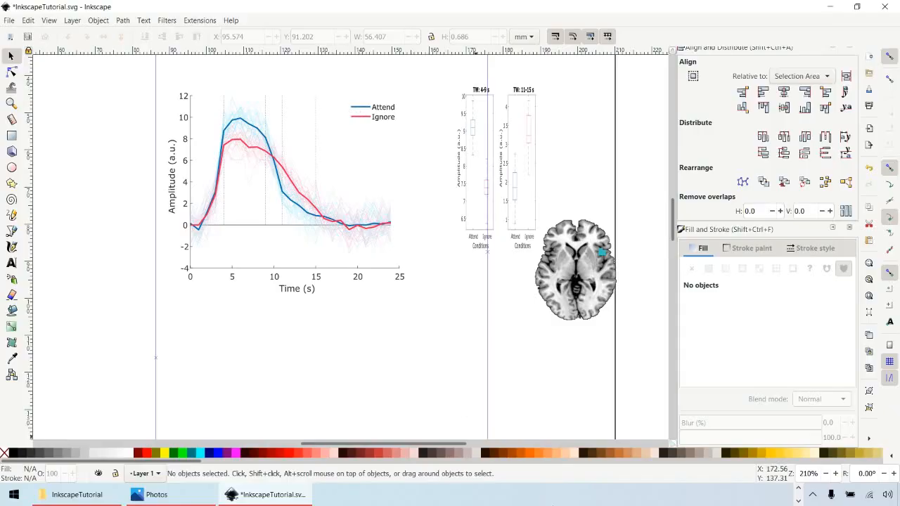
key(ctrl+z)
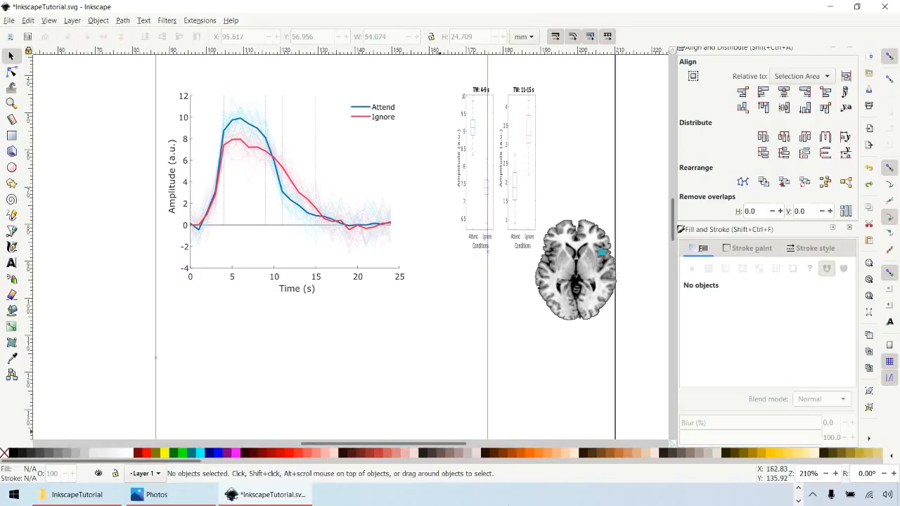
Step: Set the red Ignore curve's stroke width to 1 mm and switch the width unit to points
click(288, 181)
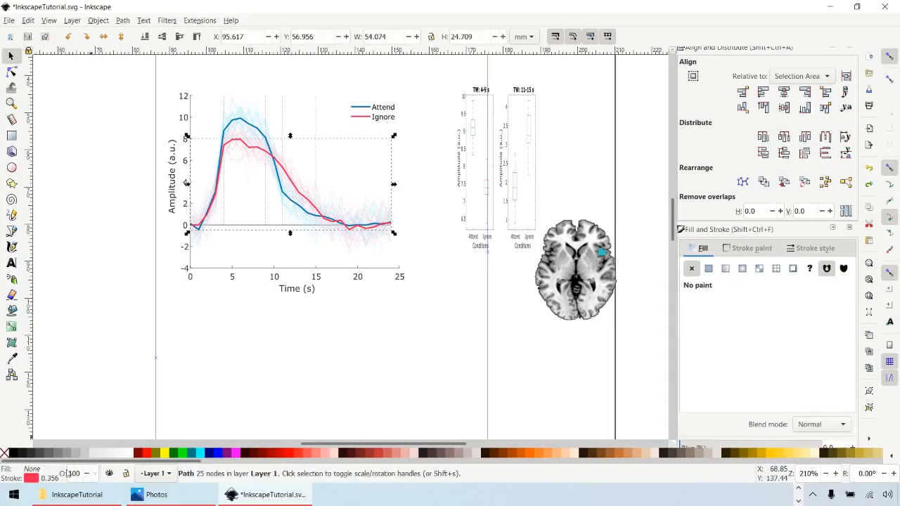
click(815, 248)
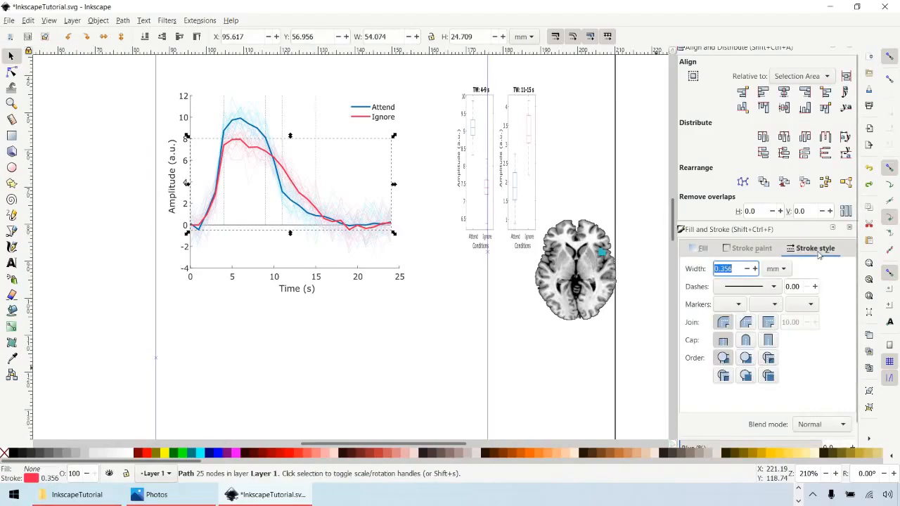
click(754, 271)
click(755, 271)
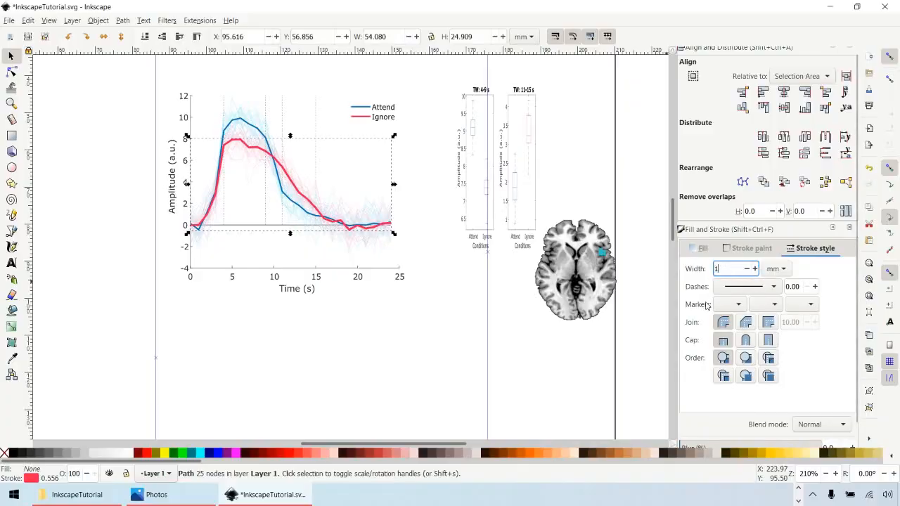
text(1)
click(777, 269)
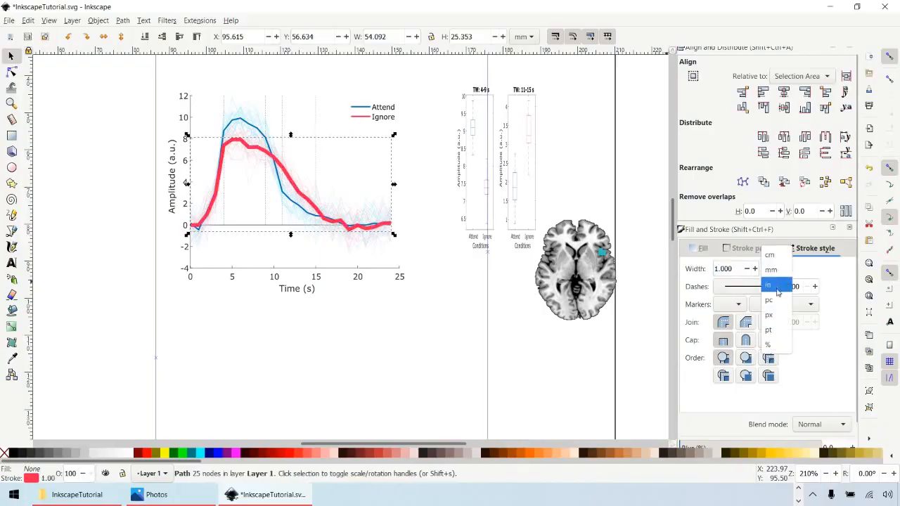
click(777, 328)
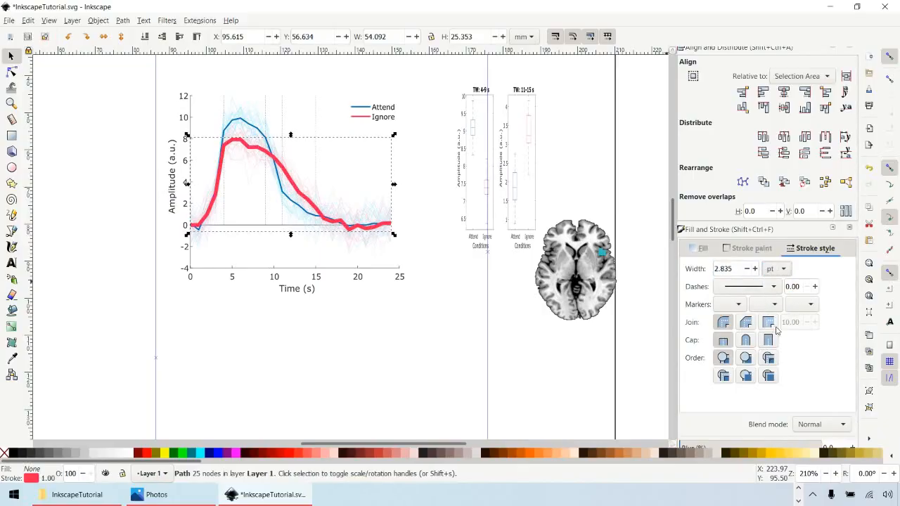
Step: Try a 1 pt stroke width on the red Ignore curve and settle on 1.5 pt
triple_click(737, 268)
text(1)
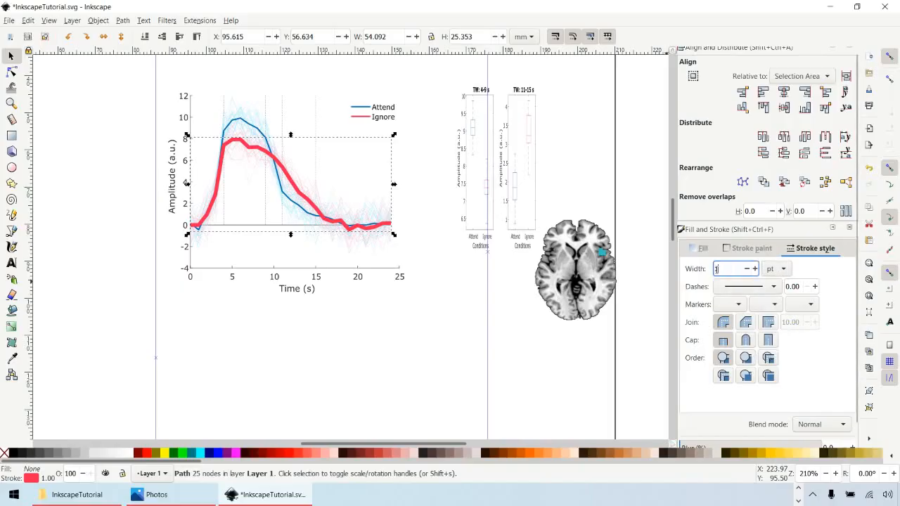
key(Return)
drag(734, 269, 713, 268)
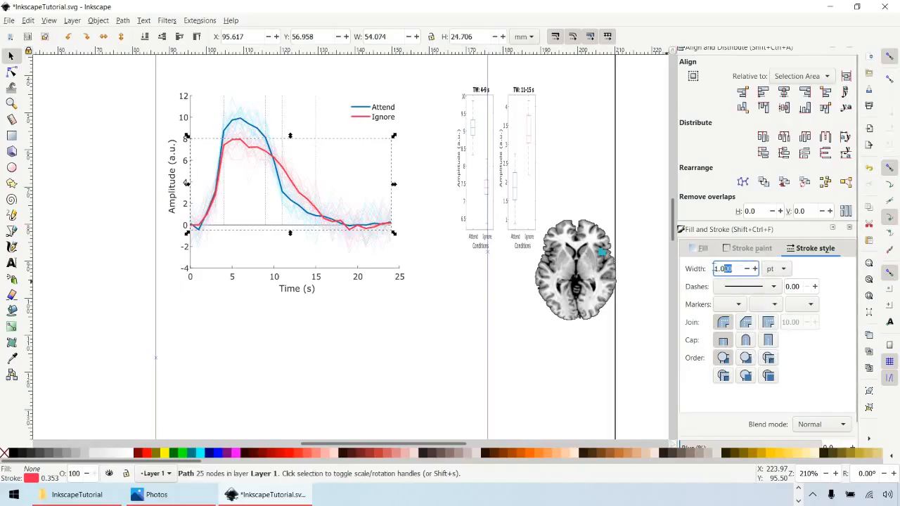
text(5)
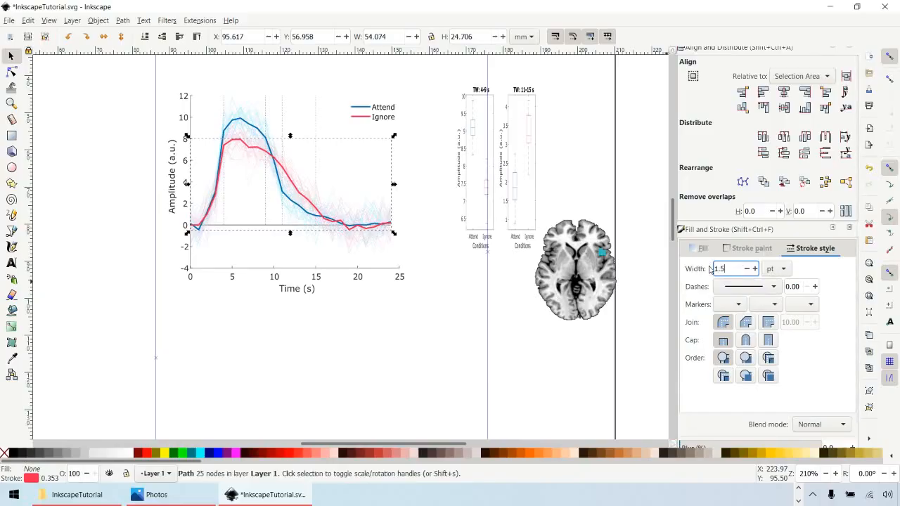
key(Return)
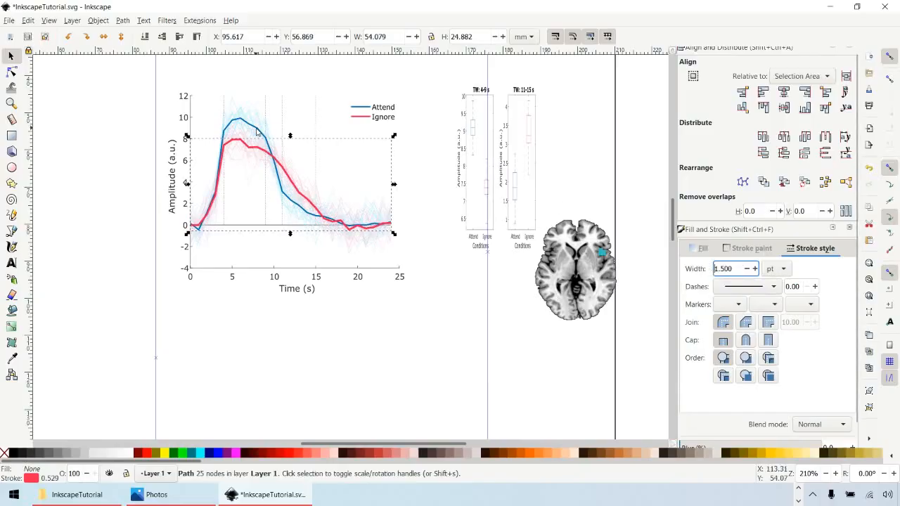
Step: Set the blue Attend curve's stroke width to 1.5 pt and clear the selection
click(257, 132)
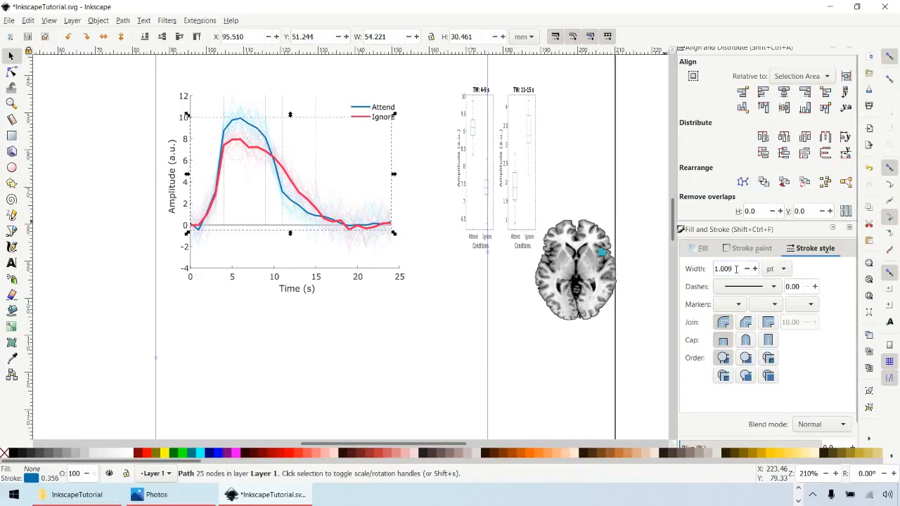
drag(734, 268, 696, 271)
text(1.5)
key(Return)
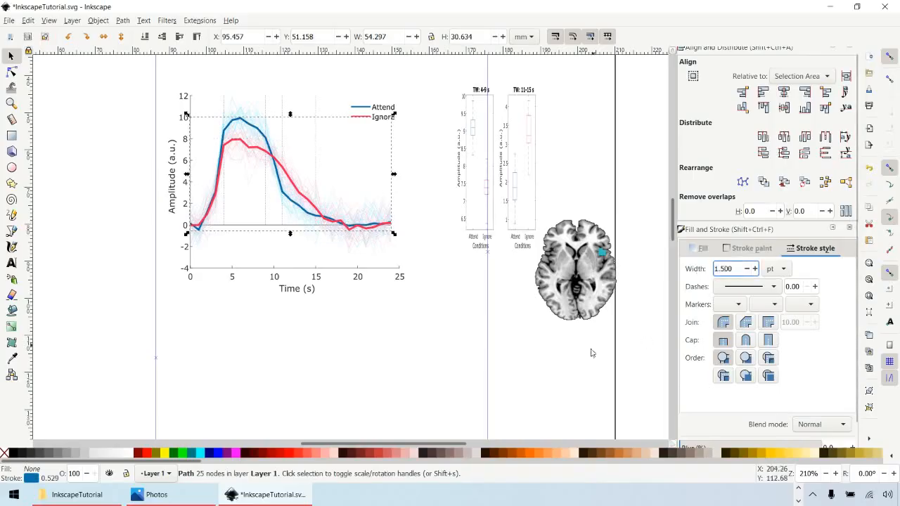
click(575, 398)
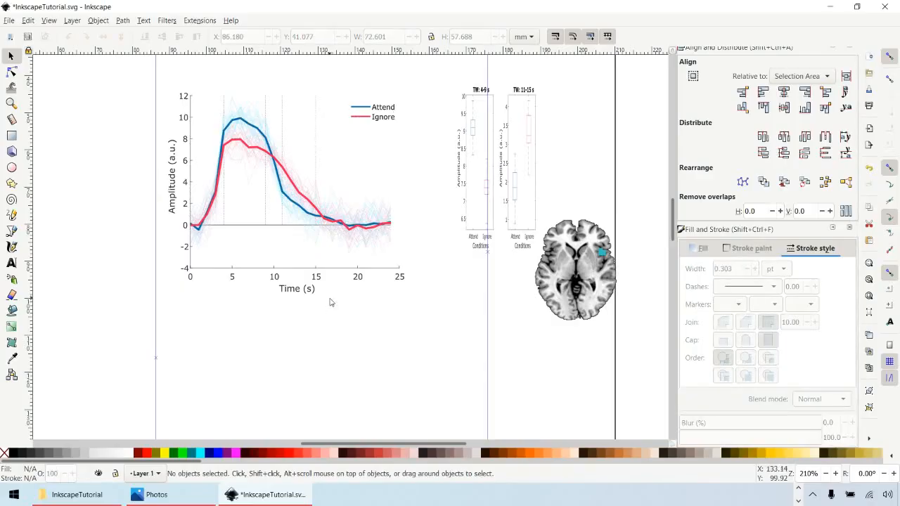
Step: Delete the two-object background group behind the time-course plot and ungroup the remaining single-object background group
click(408, 86)
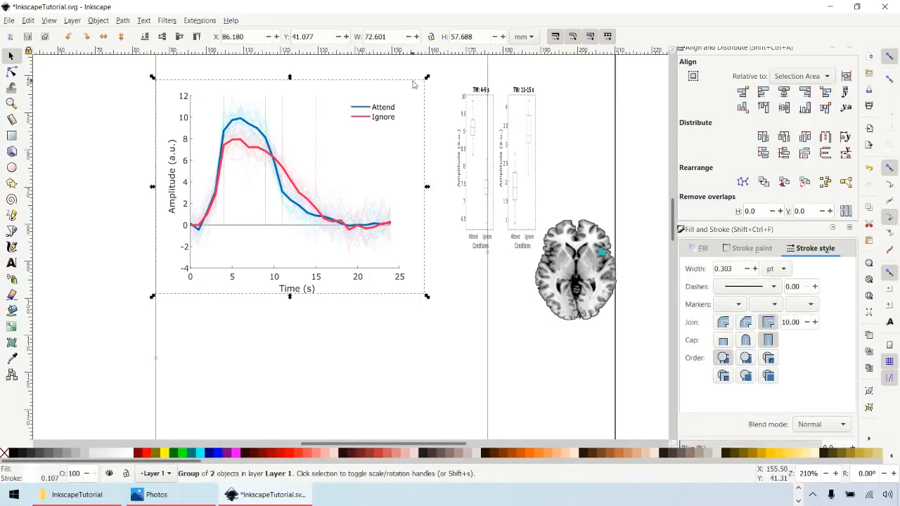
key(Escape)
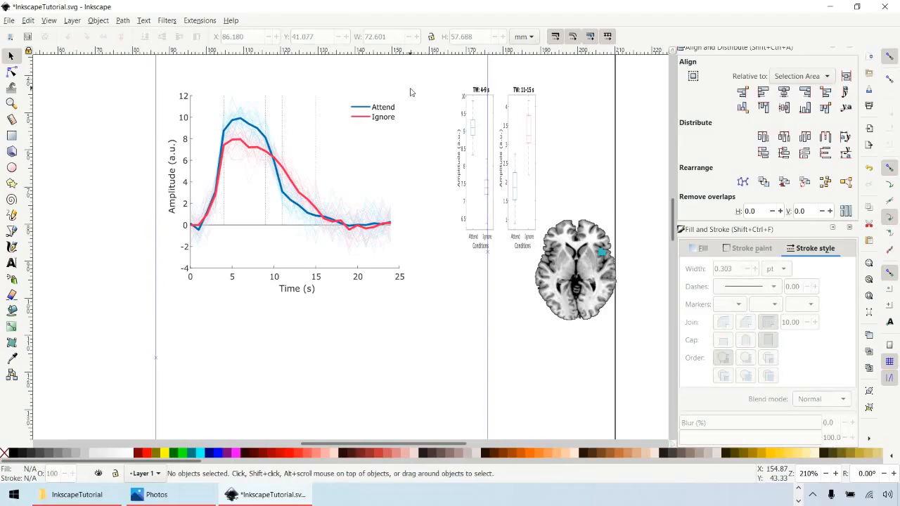
click(410, 92)
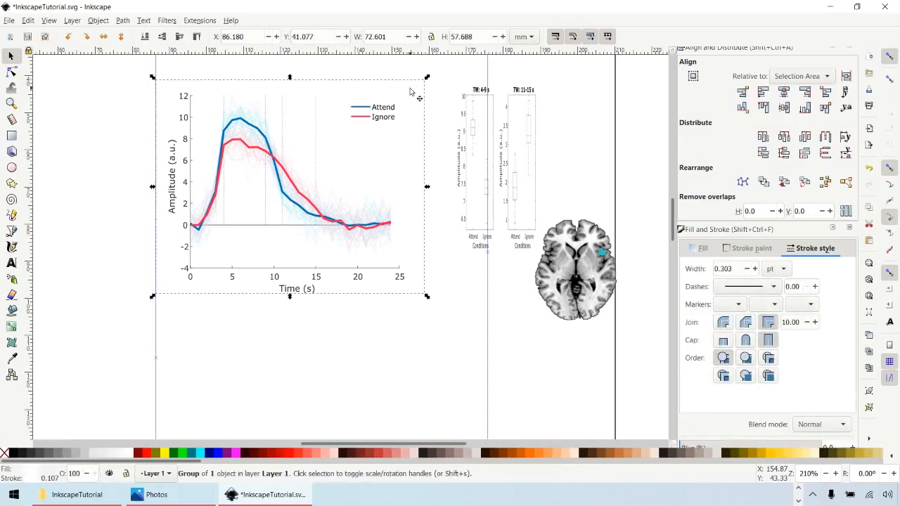
right_click(410, 92)
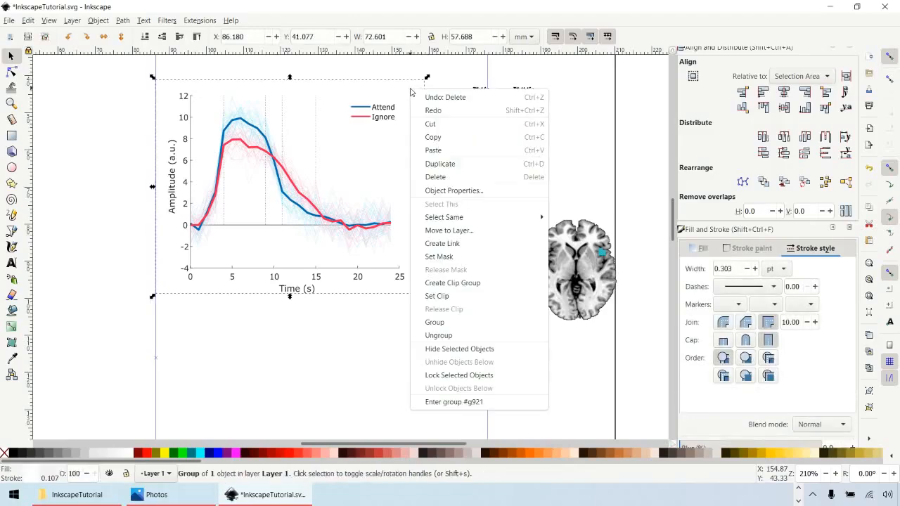
click(447, 337)
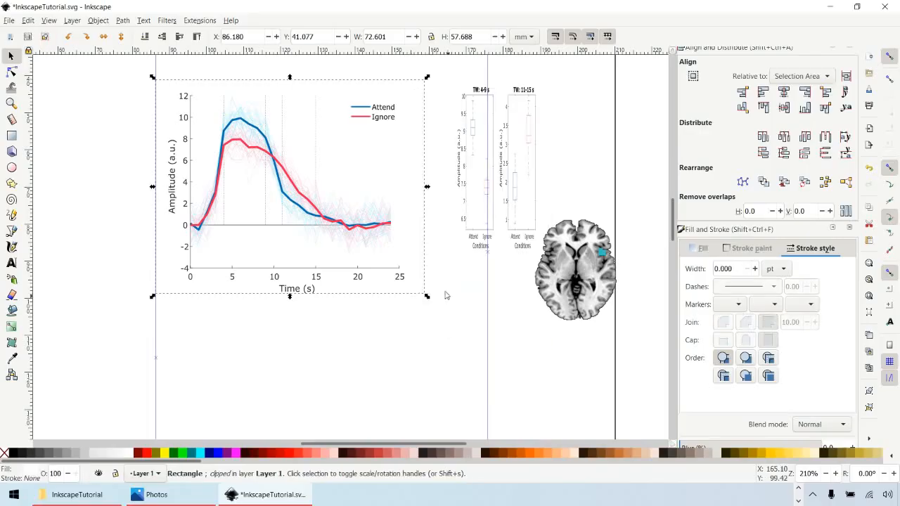
Step: Check the area around the time-course plot for leftover background objects and save the document
click(444, 295)
click(418, 203)
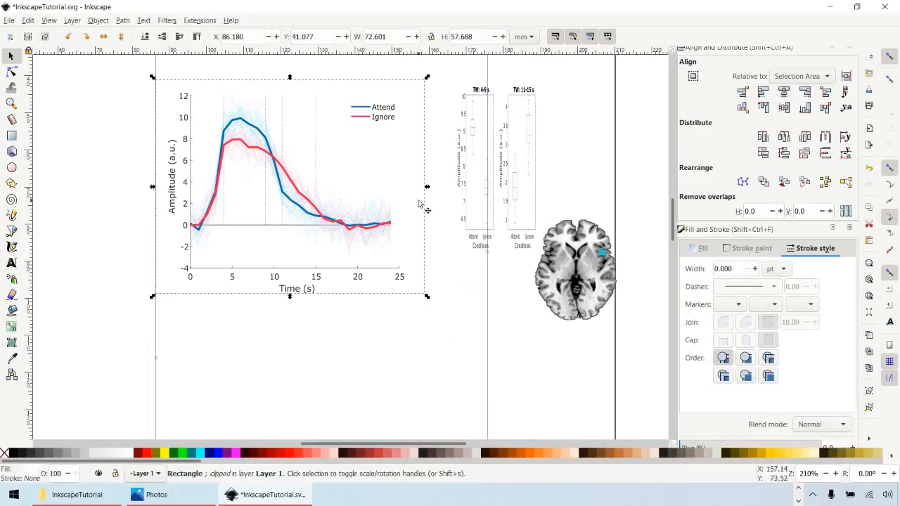
click(469, 322)
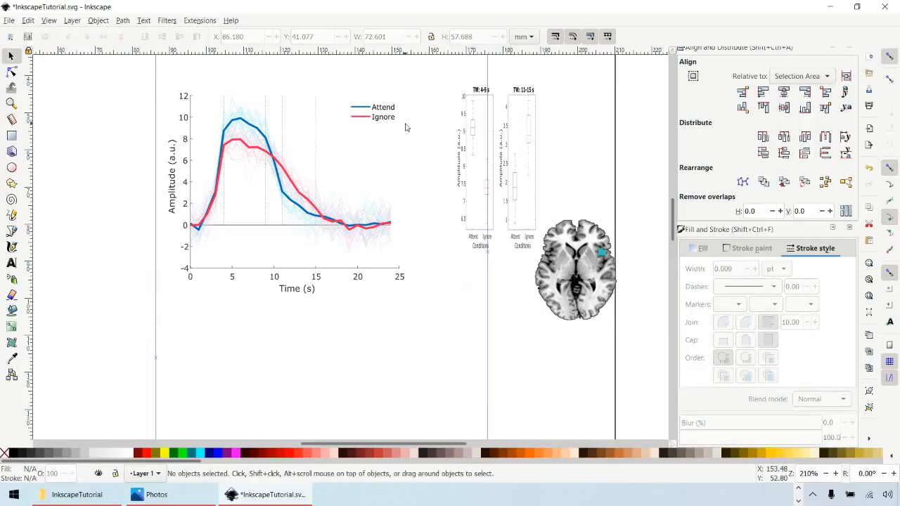
drag(370, 70, 437, 92)
key(ctrl+s)
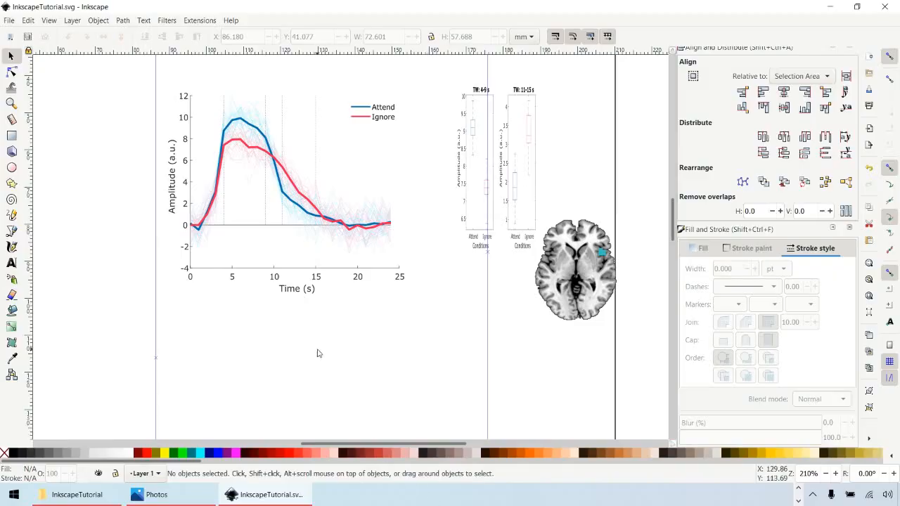
Step: Delete the horizontal axis line at the base of the time-course plot, keeping its tick marks
click(381, 270)
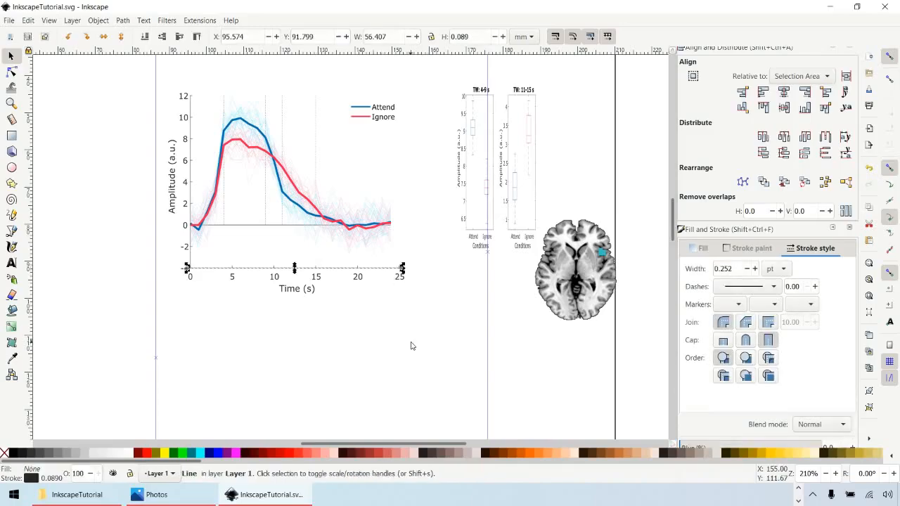
key(Delete)
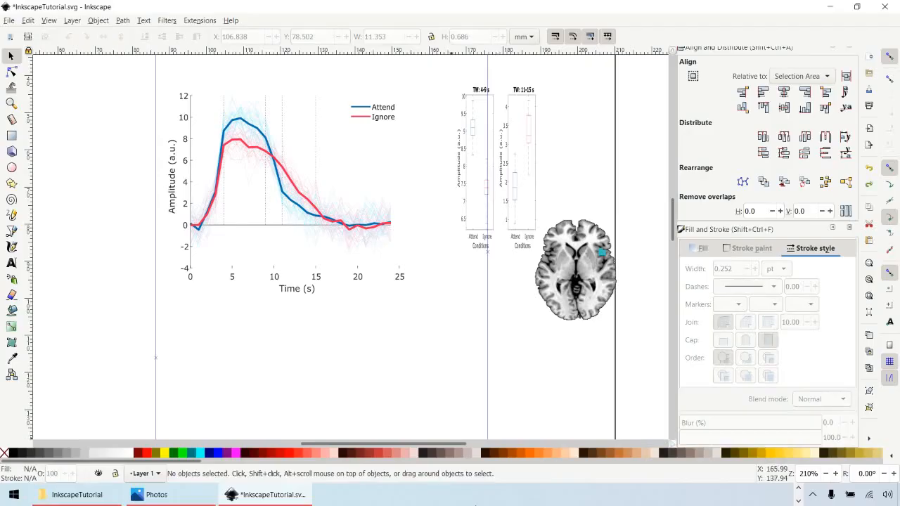
Step: Move the five horizontal-axis tick marks of the time-course plot up to just above the zero line
drag(221, 257, 416, 278)
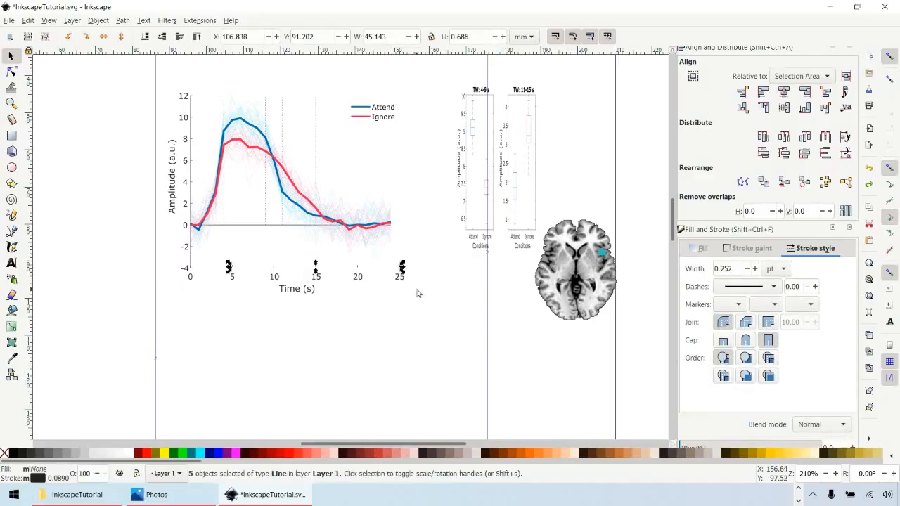
key(Up)
key(Up)
key(Up)
key(Up)
key(Up)
key(Up)
key(Up)
key(Up)
key(Up)
key(Up)
key(Up)
key(Up)
key(Up)
key(Up)
key(Up)
key(Up)
key(Up)
key(Up)
key(Up)
key(Up)
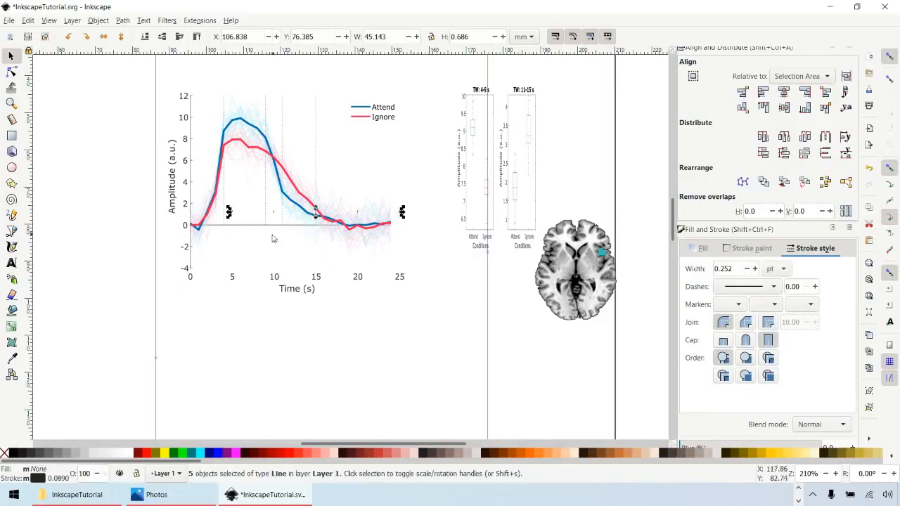
Step: Align the bottom edges of the five tick marks with the zero-line group
key(shift)
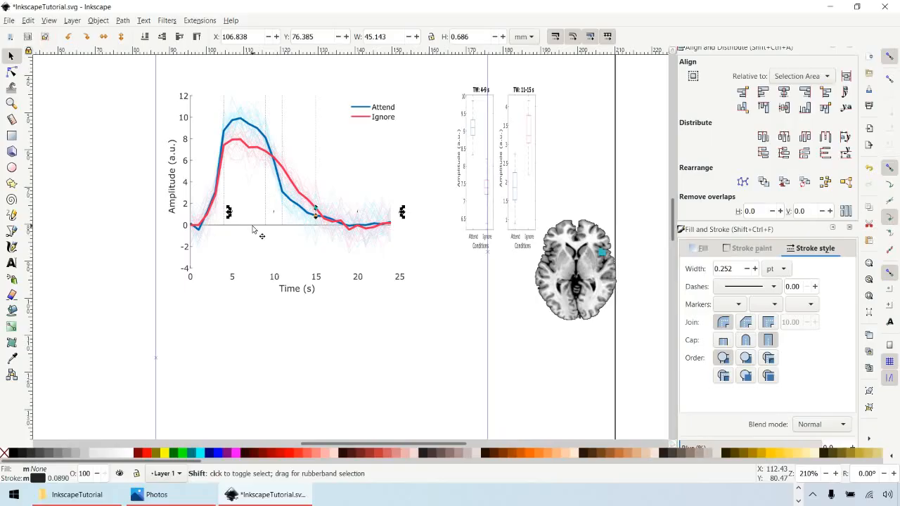
shift+click(253, 229)
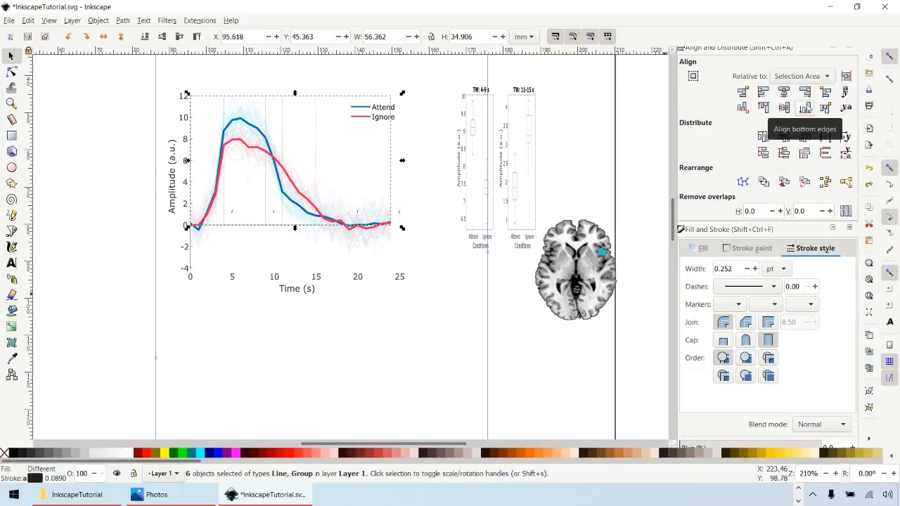
click(805, 107)
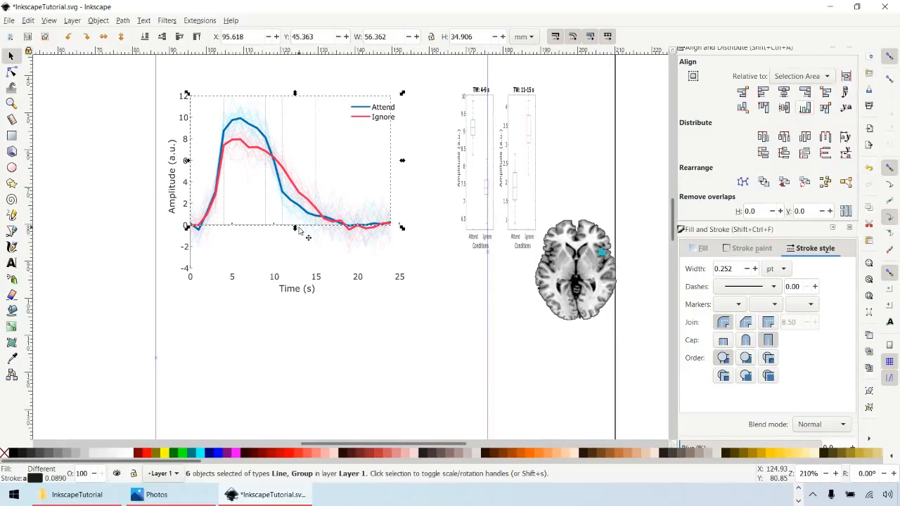
click(228, 233)
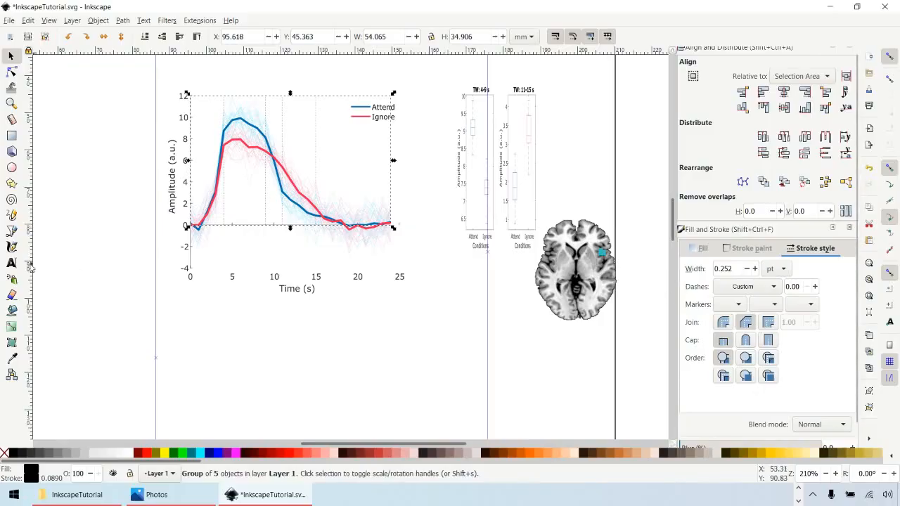
Step: Add the text label "5" below the time-course plot and set it to Arial, 8 pt
click(11, 263)
click(223, 338)
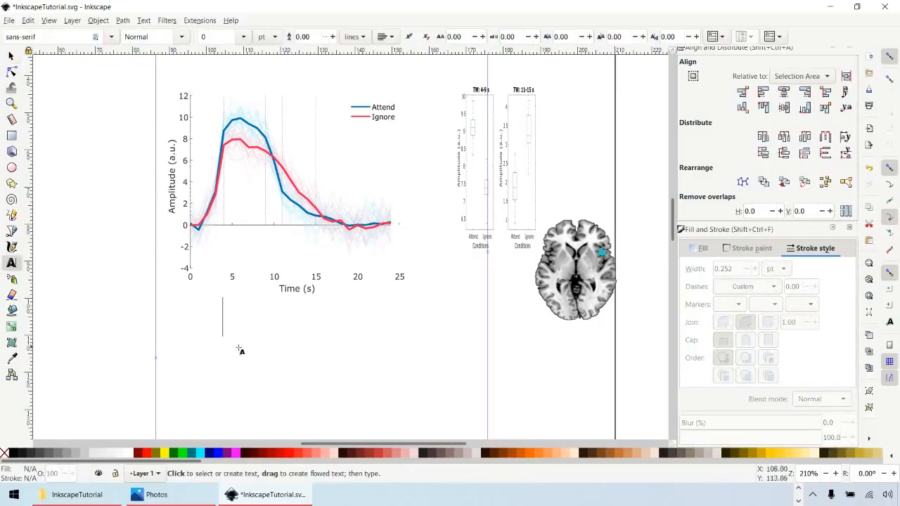
text(5)
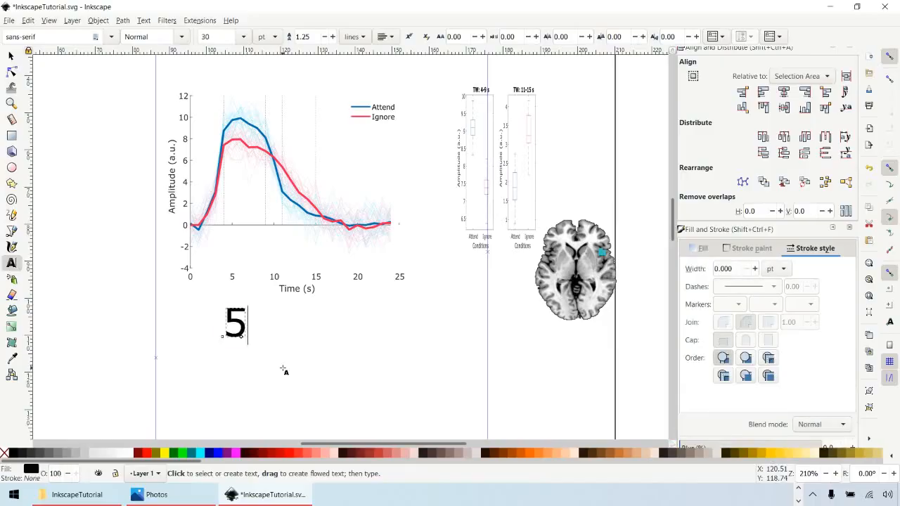
key(ctrl+a)
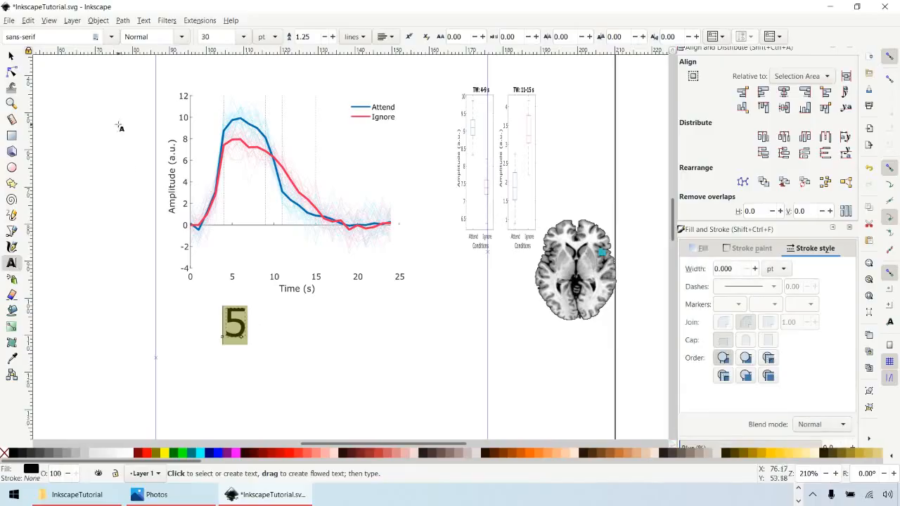
click(111, 37)
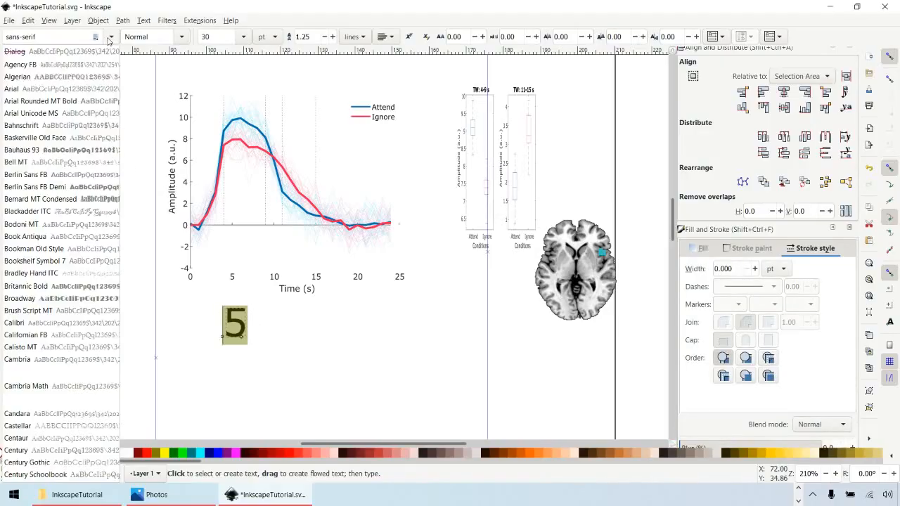
click(86, 89)
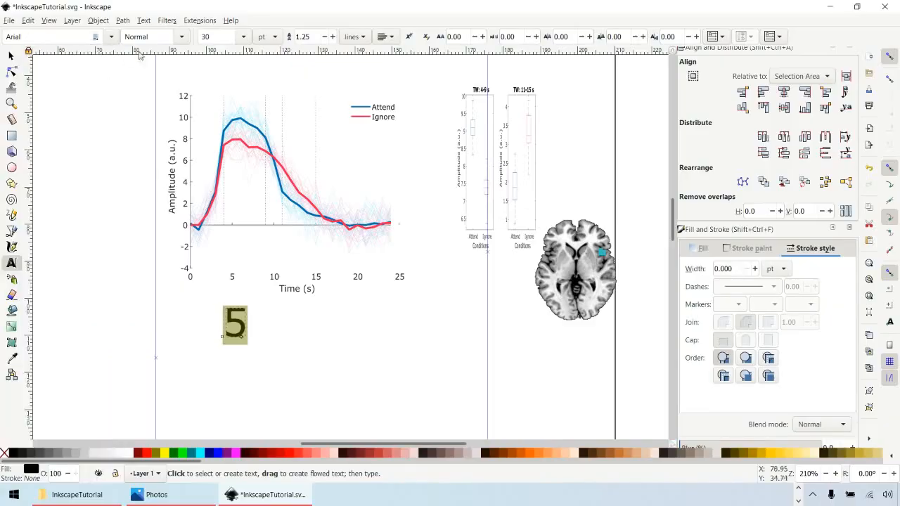
click(242, 37)
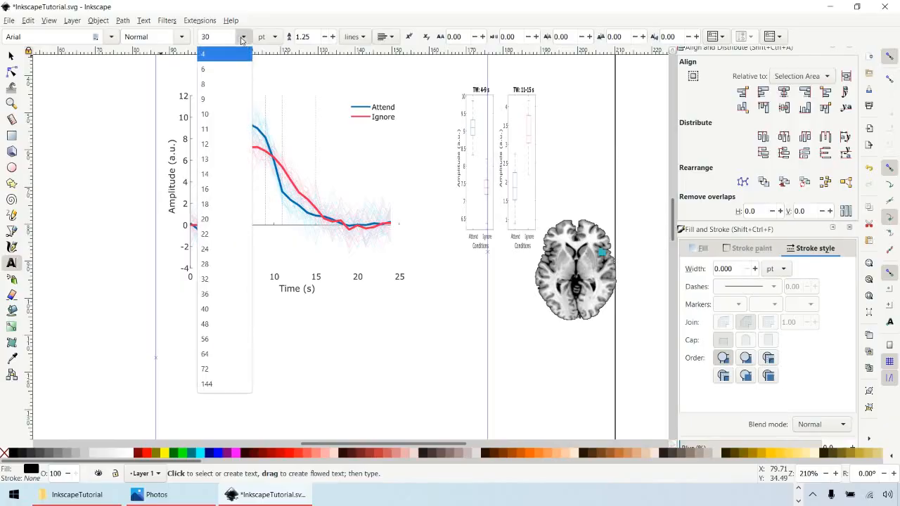
click(219, 84)
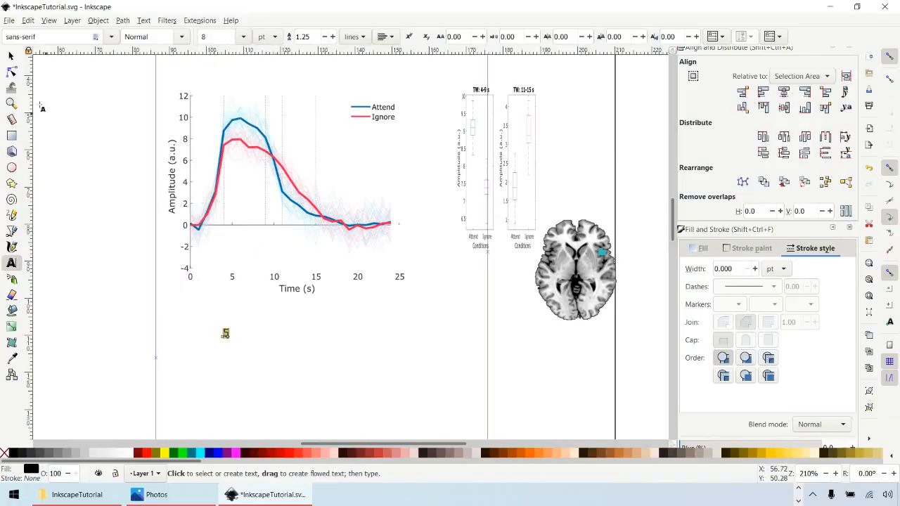
Step: Place the new "5" label directly beneath the first tick mark on the zero line and clear the selection
click(11, 57)
click(237, 337)
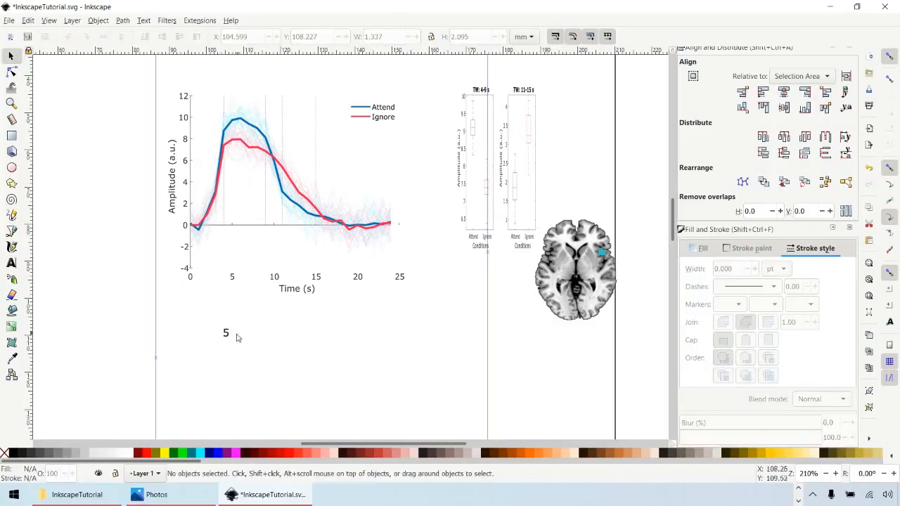
drag(227, 336, 233, 233)
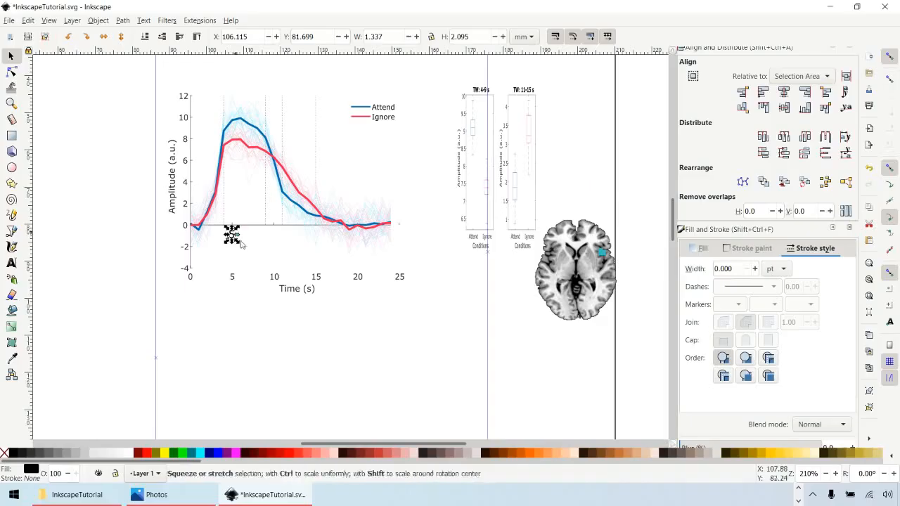
click(288, 377)
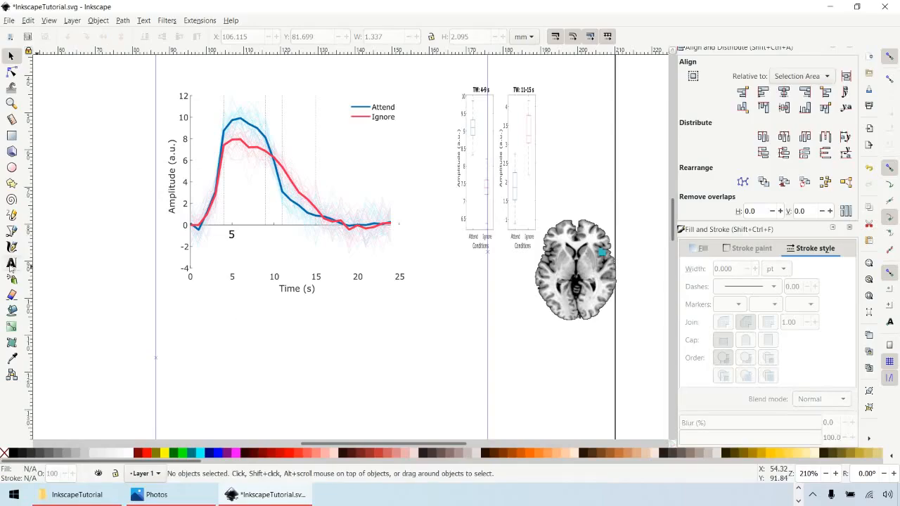
Step: Add the text label "10" in Arial, 8 pt, and place it below the zero line near the second tick mark
click(11, 262)
click(311, 349)
text(10)
key(ctrl+a)
click(111, 37)
click(76, 88)
click(243, 36)
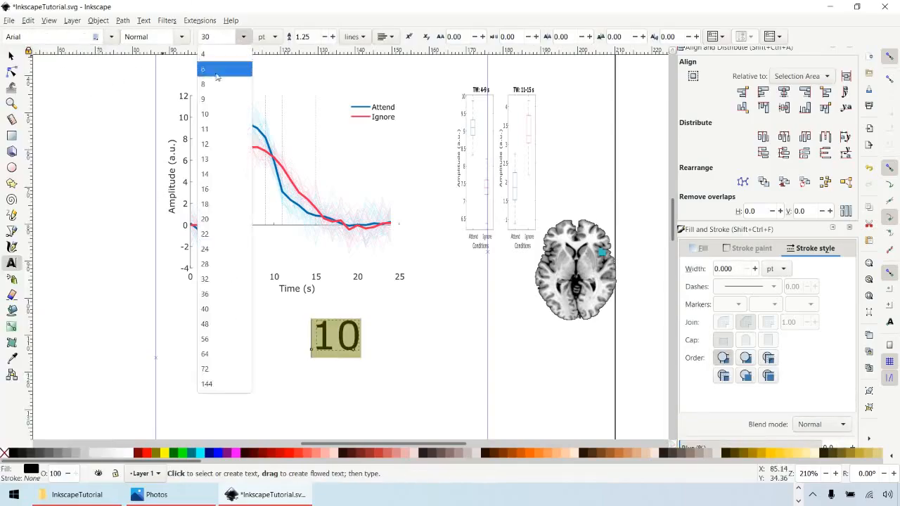
click(215, 96)
click(11, 56)
drag(319, 347, 278, 242)
Step: Paste a copy of the new "10" label and change its text to "15"
key(ctrl+c)
key(ctrl+v)
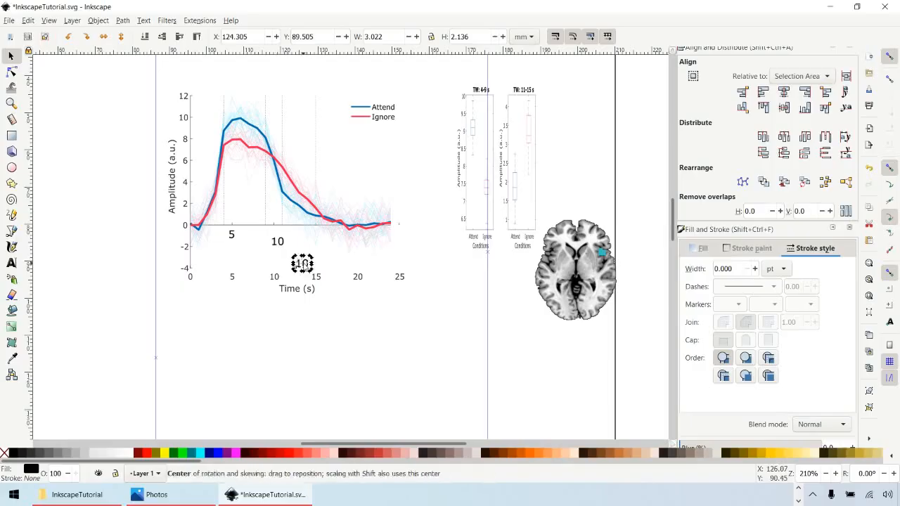
key(t)
key(BackSpace)
text(5)
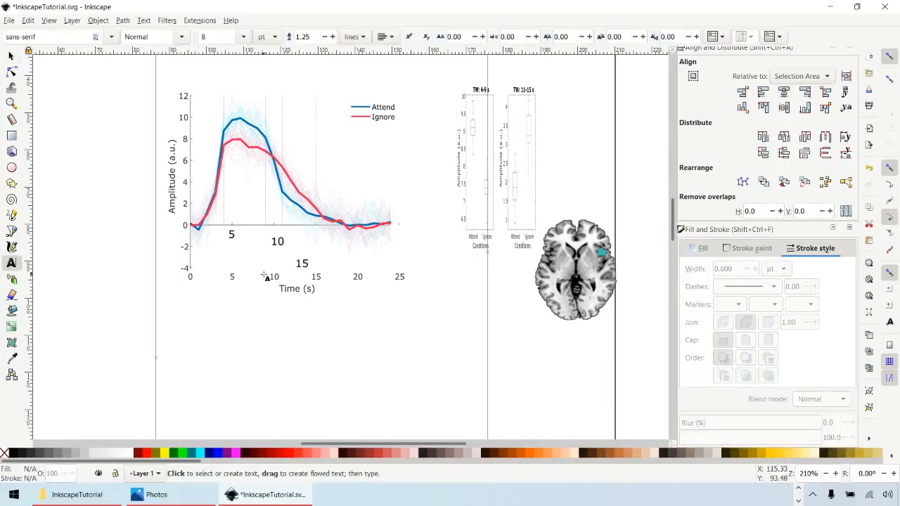
Step: Change another label copy to "20" and move it below the zero line near the fourth tick mark
double_click(286, 280)
key(BackSpace)
text(20)
click(378, 331)
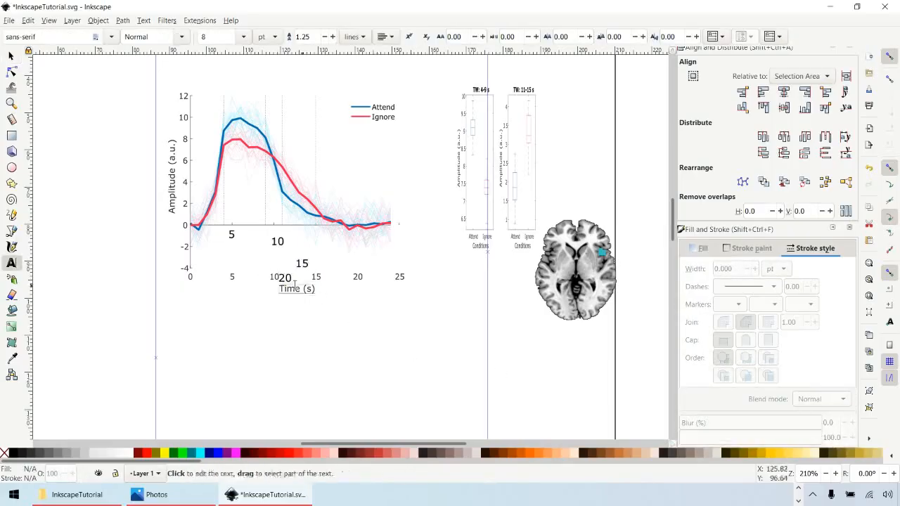
click(11, 57)
drag(294, 284, 354, 257)
Step: Add the text label "25" below the plot and set it to Arial, 8 pt
key(t)
click(384, 314)
text(25)
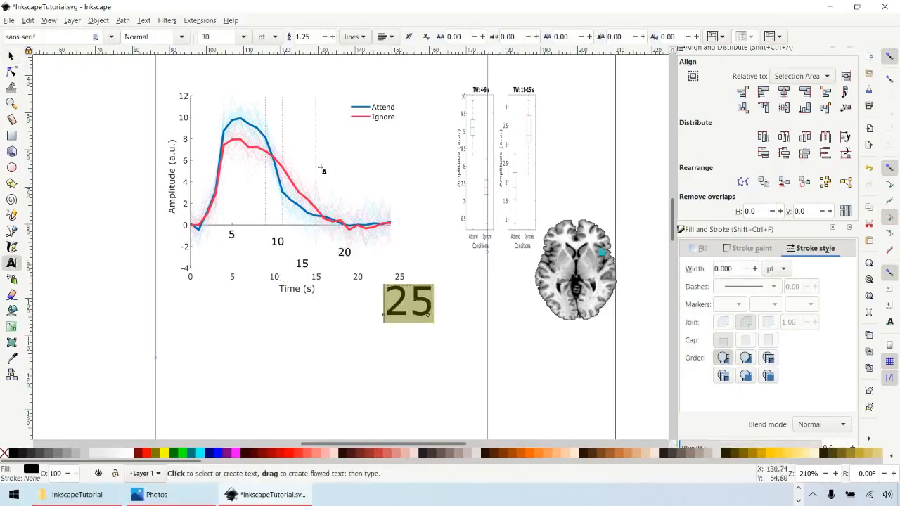
click(110, 36)
click(71, 88)
click(243, 37)
click(225, 97)
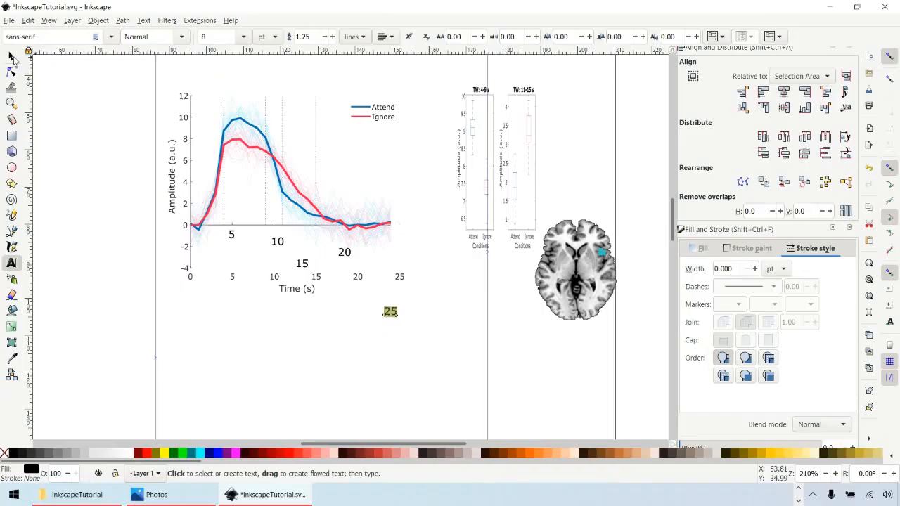
Step: Place the new "25" label beneath the last tick mark on the zero line and nudge it horizontally into position
click(11, 57)
drag(400, 322, 402, 236)
key(Left)
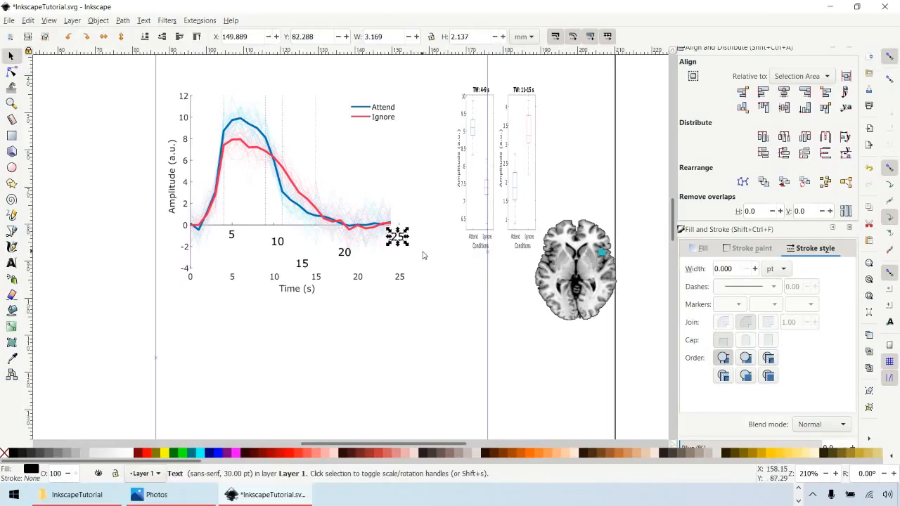
key(Right)
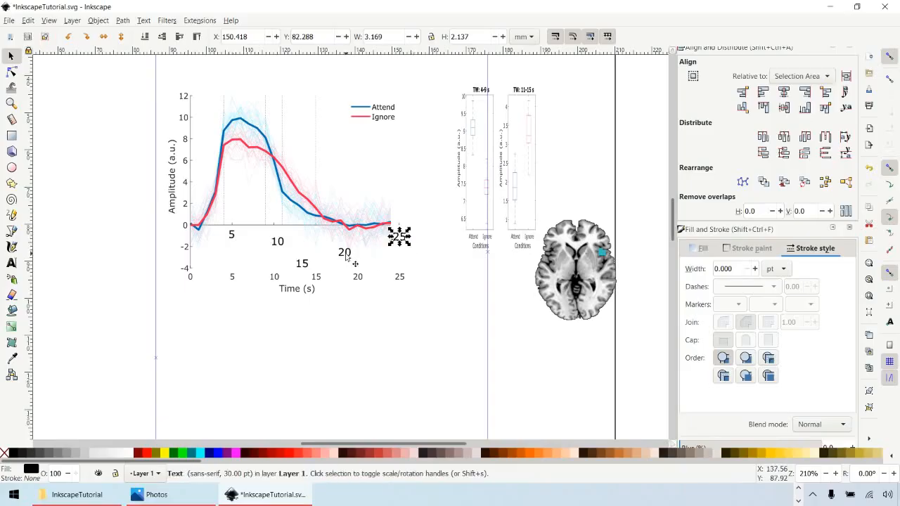
Step: Align the top edges of the five new labels 5, 10, 15, 20 and 25
key(alt)
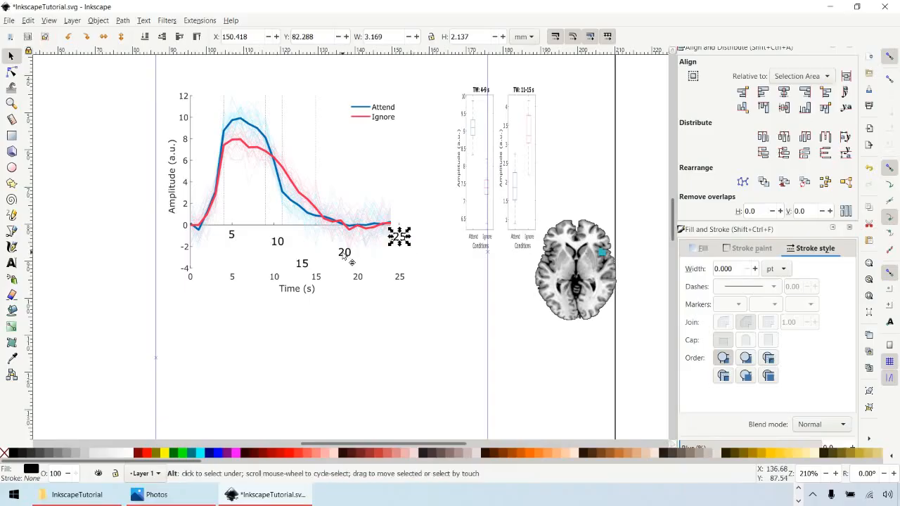
click(345, 254)
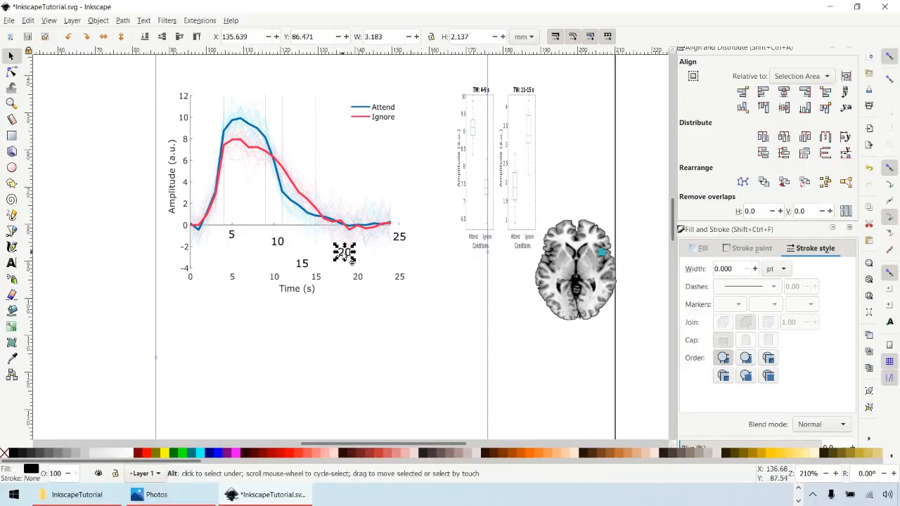
shift+click(303, 266)
shift+click(399, 237)
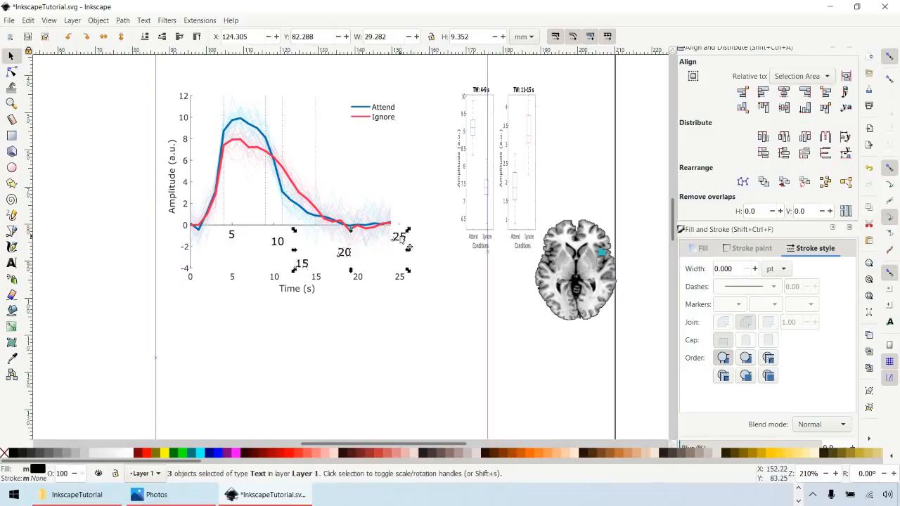
shift+click(278, 242)
shift+click(232, 235)
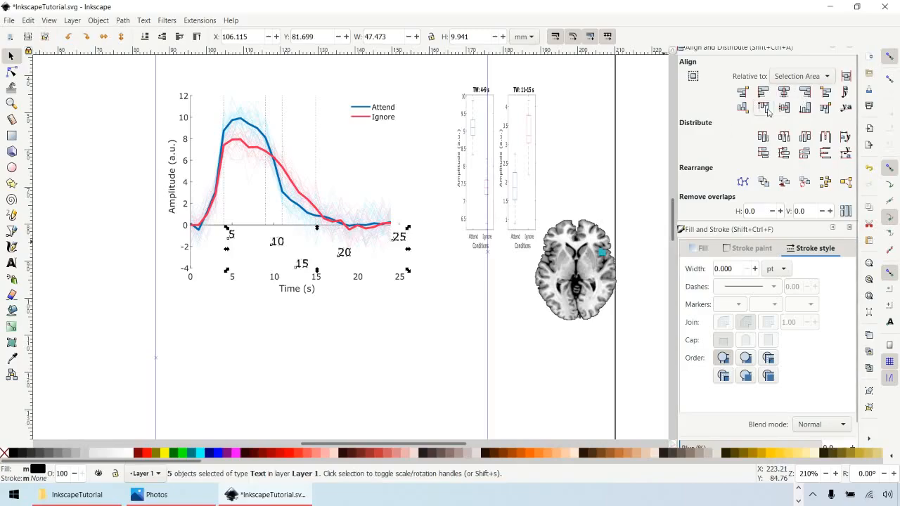
click(765, 108)
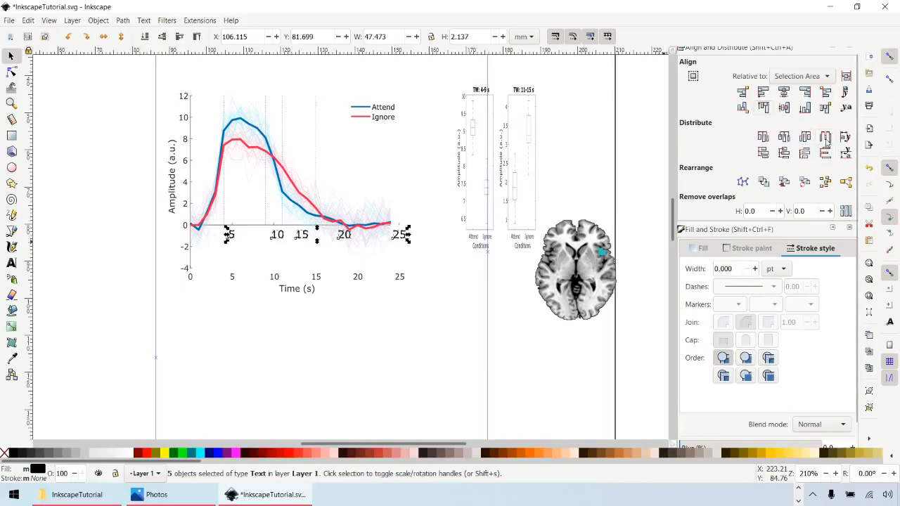
Step: Distribute the five new labels horizontally with even gaps, switch to evenly spaced centers, and clear the selection
click(825, 138)
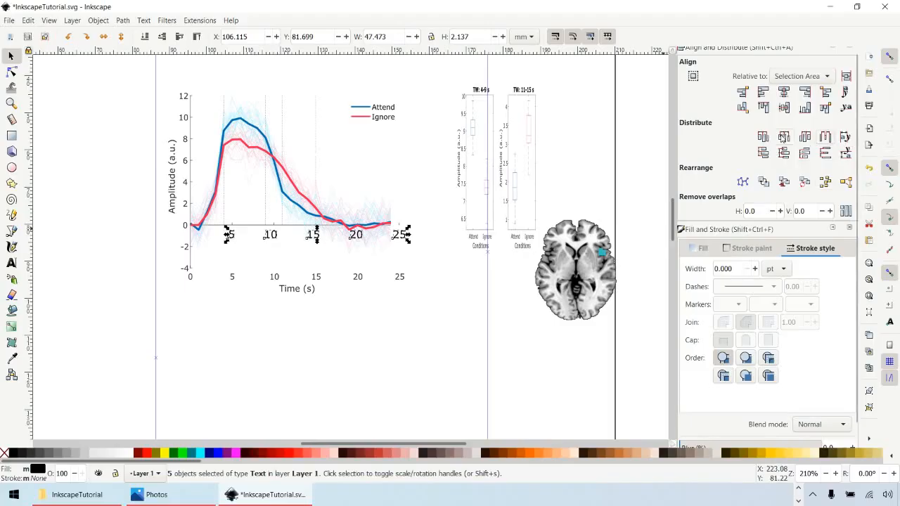
click(783, 137)
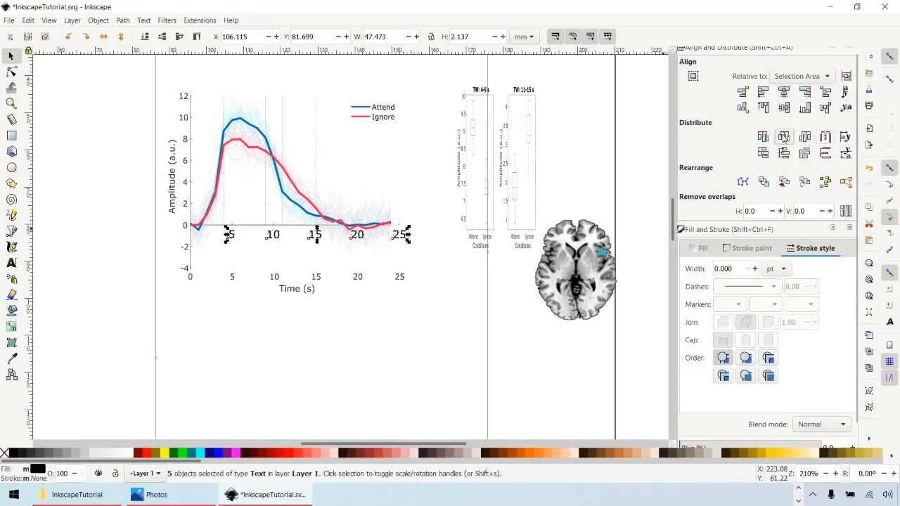
click(370, 343)
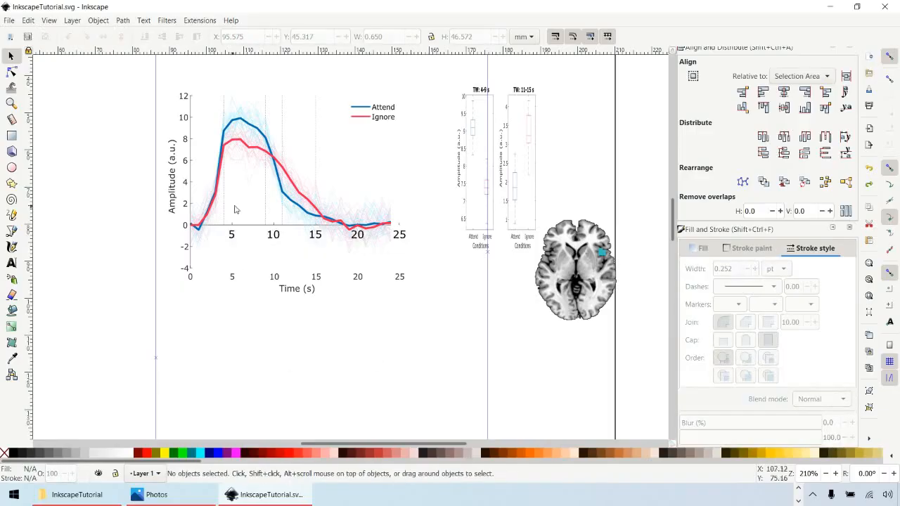
Step: Ungroup the horizontal zero-line group and the vertical axis group of the time-course plot into separate line objects
click(249, 226)
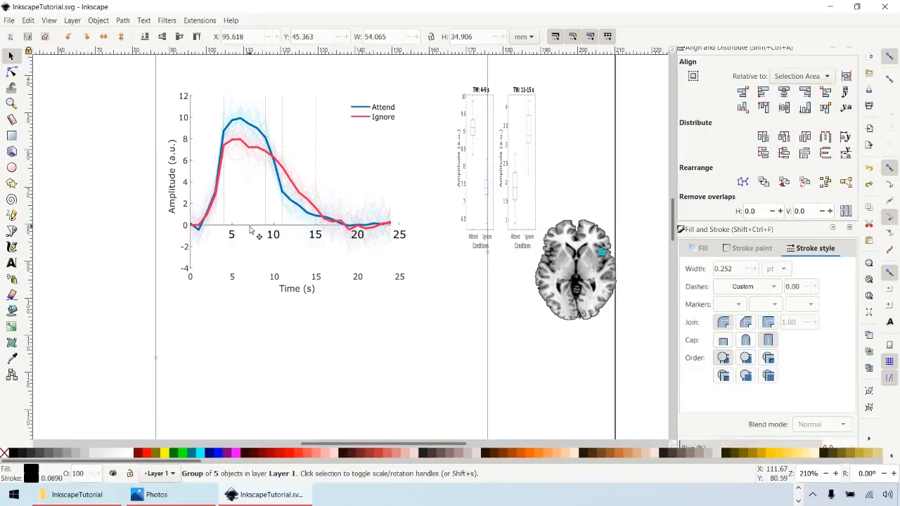
right_click(250, 229)
click(281, 407)
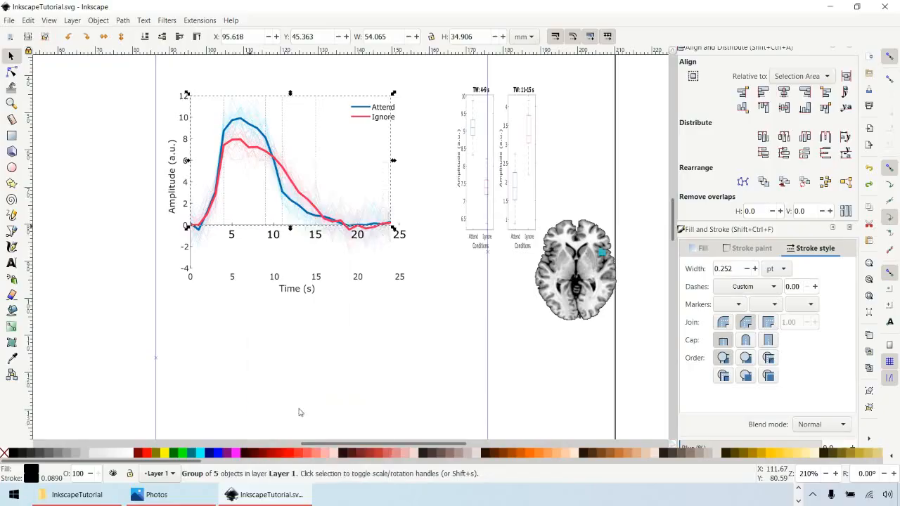
click(202, 275)
click(192, 272)
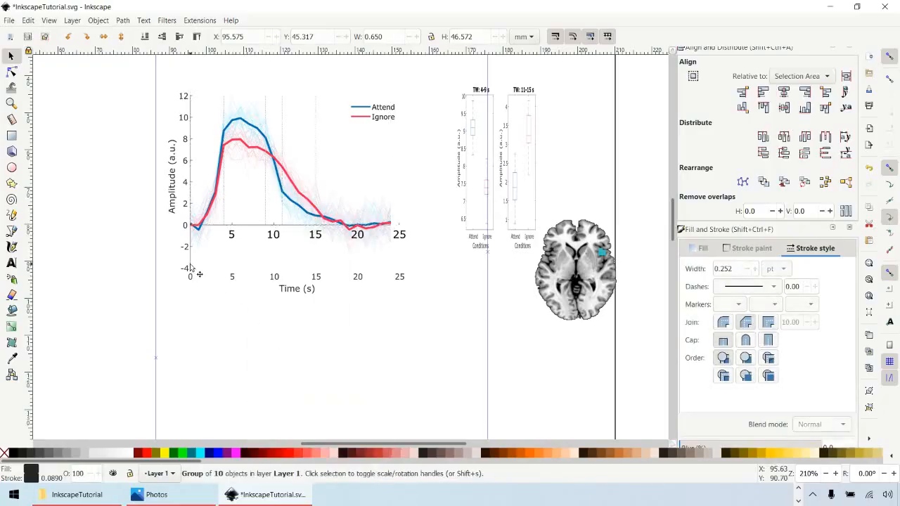
right_click(192, 272)
click(243, 409)
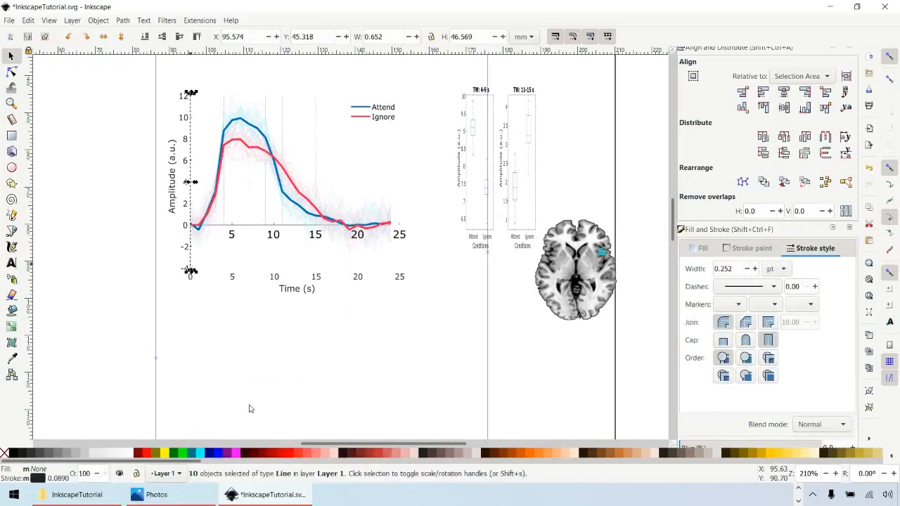
click(205, 305)
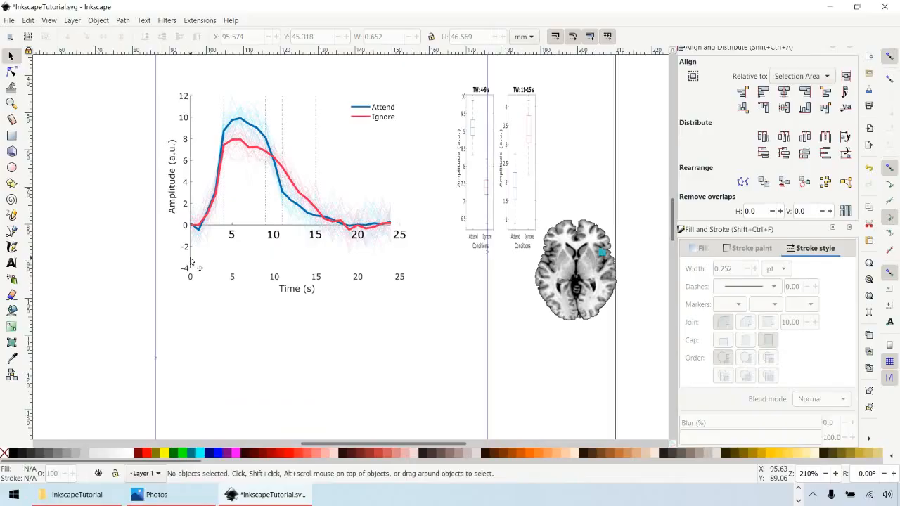
Step: Shorten the plot's vertical axis line from its lower end so it stops at the -2 tick
click(190, 270)
drag(191, 272, 192, 250)
click(211, 316)
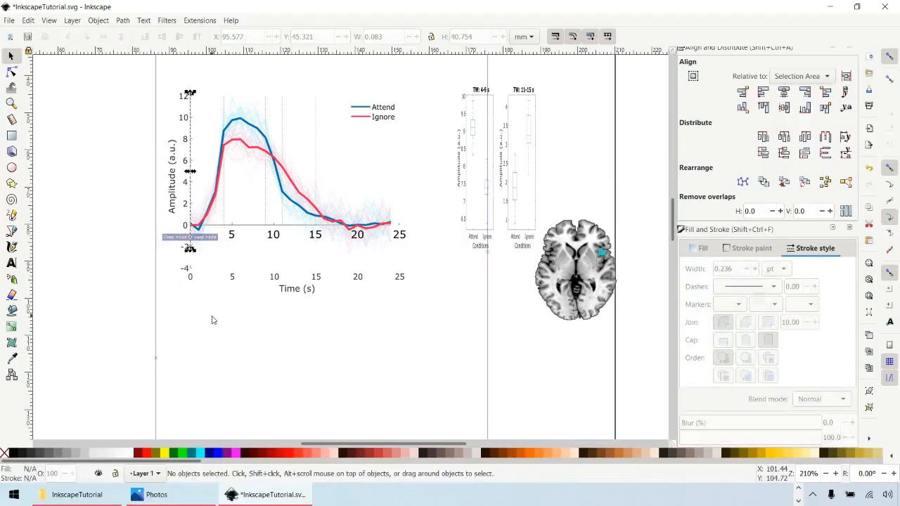
Step: Delete the "-4" label and its leftover tick, along with the old time-axis numbers and "Time (s)" title
click(186, 268)
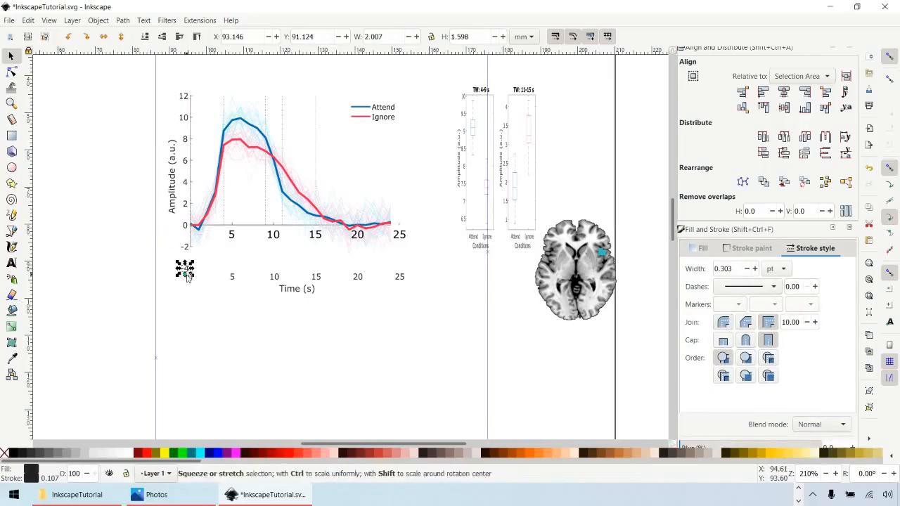
key(Delete)
drag(183, 268, 205, 279)
key(Delete)
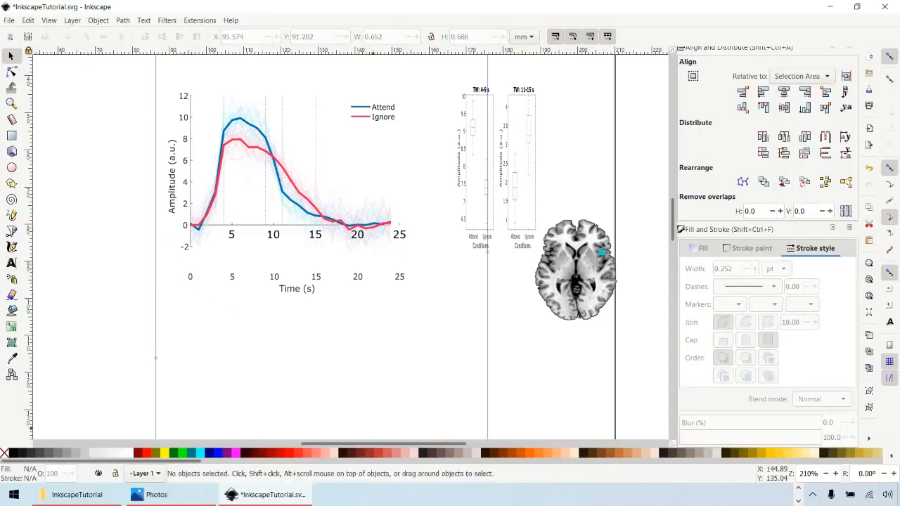
mouse_move(176, 264)
mouse_down()
mouse_move(303, 271)
mouse_move(433, 306)
mouse_move(419, 305)
mouse_up()
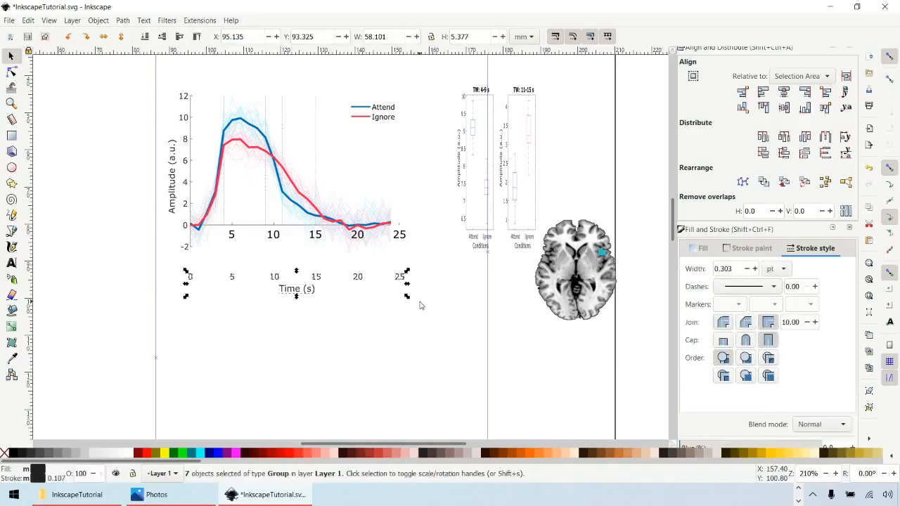
key(Delete)
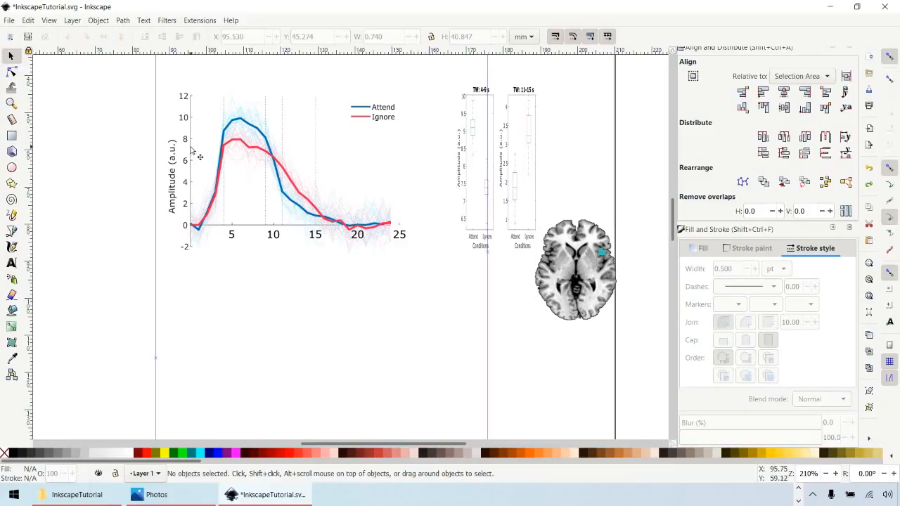
Step: Set the stroke width of all vertical axis and zero-line lines and ticks to 0.5 pt, and save the file
drag(197, 88, 189, 255)
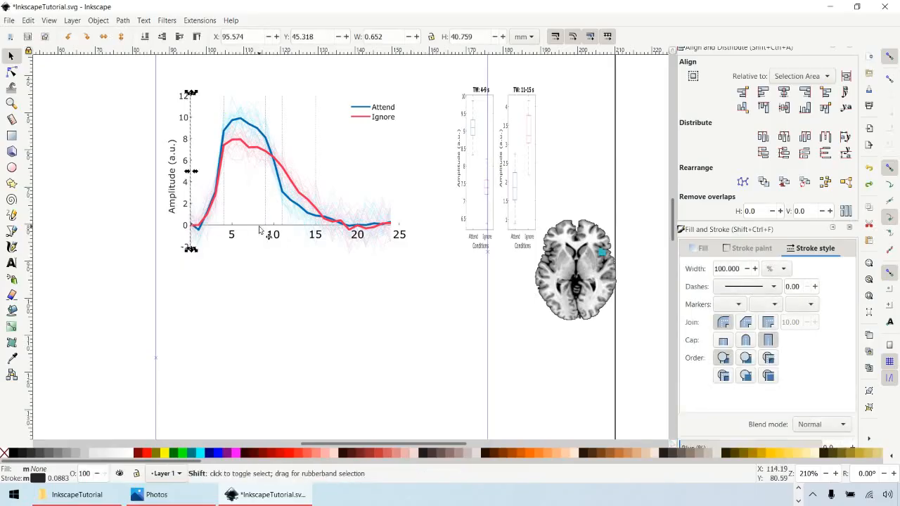
mouse_move(419, 229)
mouse_down()
mouse_move(366, 219)
mouse_move(190, 219)
mouse_up()
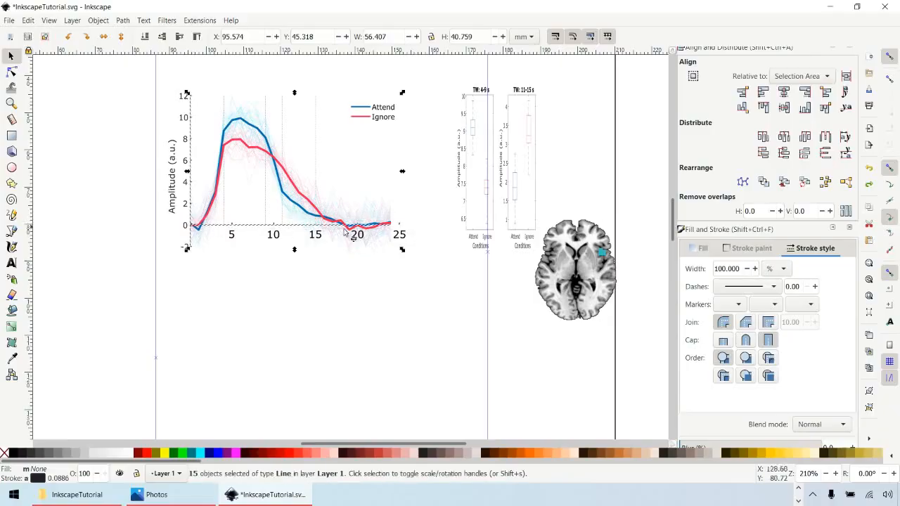
click(778, 269)
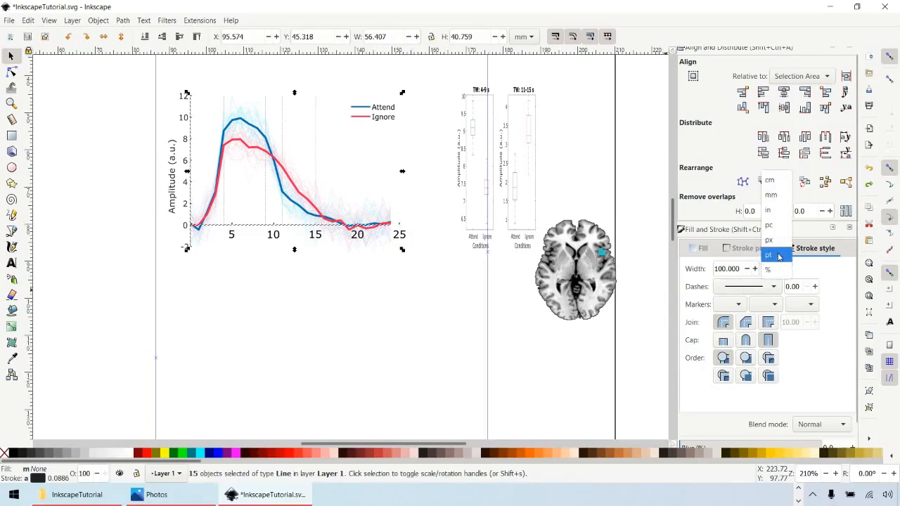
click(773, 256)
double_click(739, 267)
text(0)
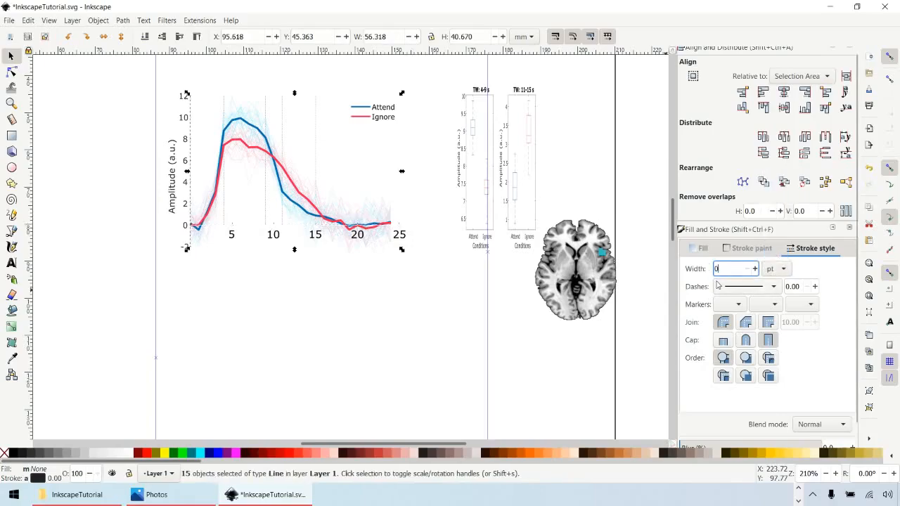
text(.5)
key(Return)
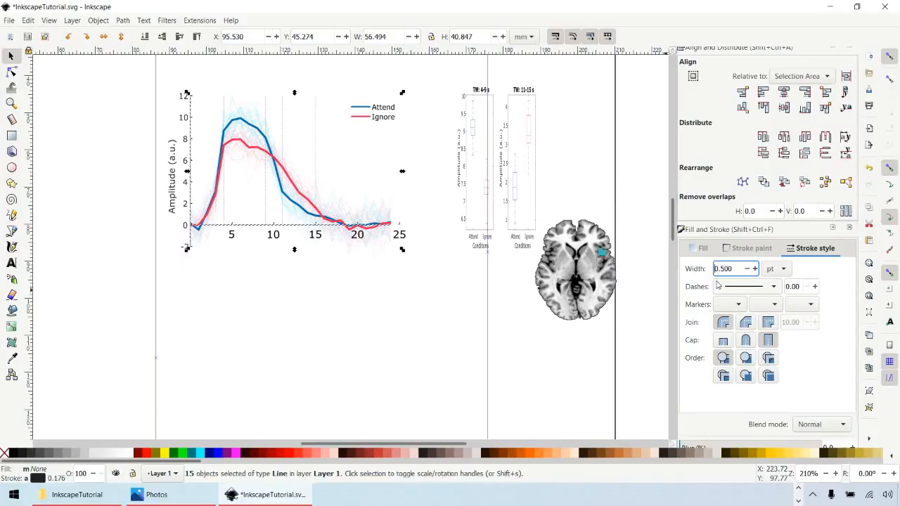
click(401, 341)
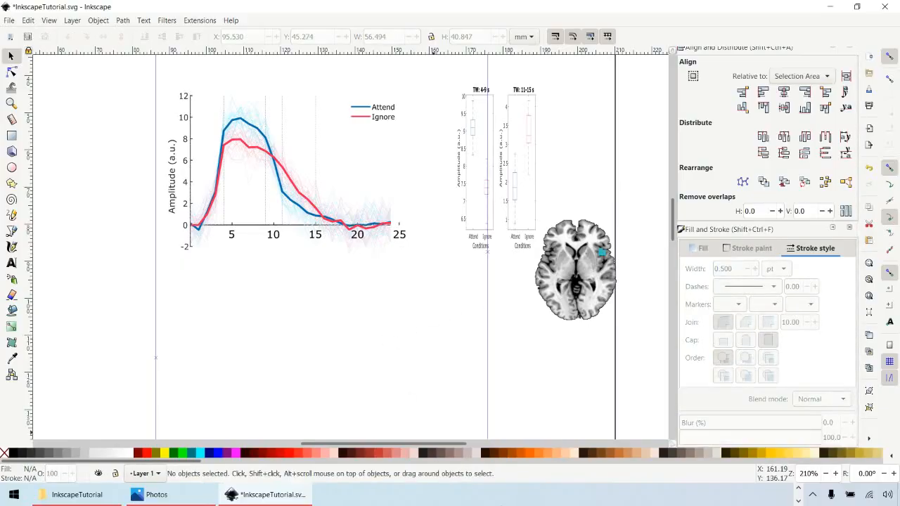
key(ctrl+s)
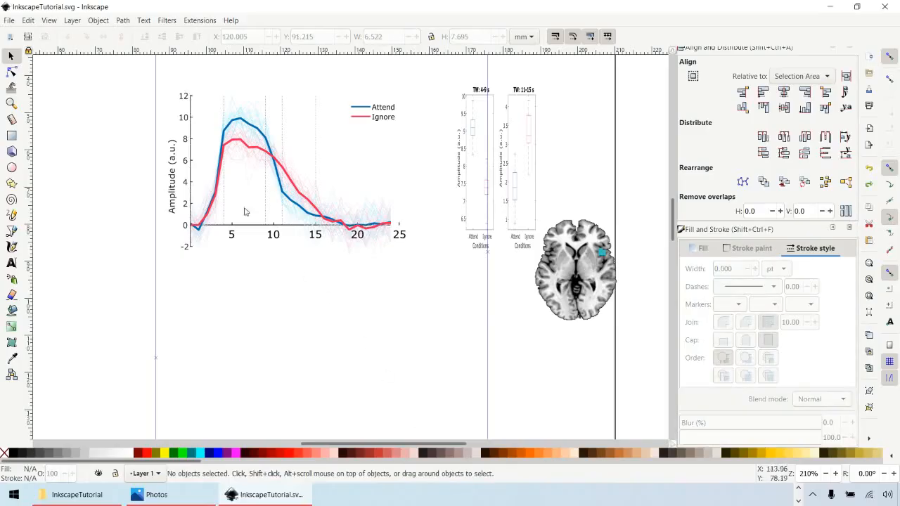
Step: Move the old amplitude labels and title away from the axis and add a new "12" label in Arial, 8 pt
drag(165, 83, 193, 283)
drag(182, 203, 144, 201)
click(12, 263)
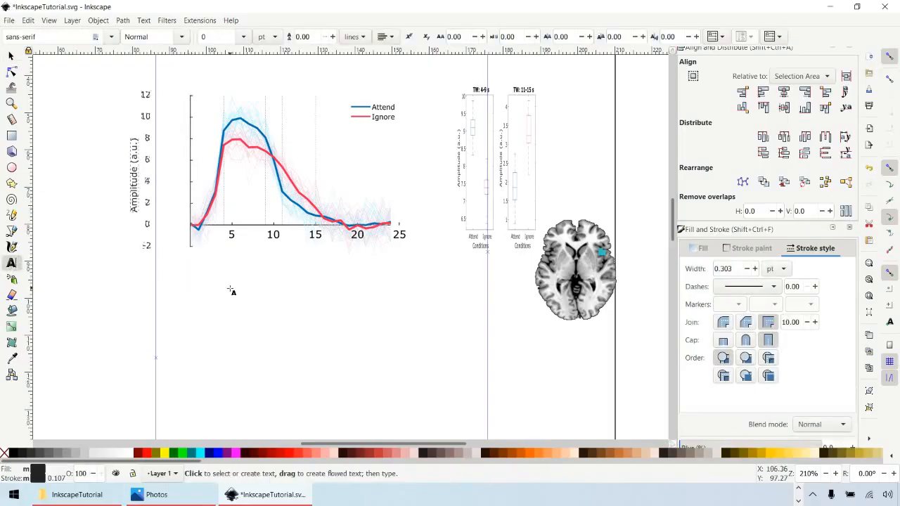
click(231, 290)
text(12)
double_click(258, 277)
key(ctrl+c)
click(111, 37)
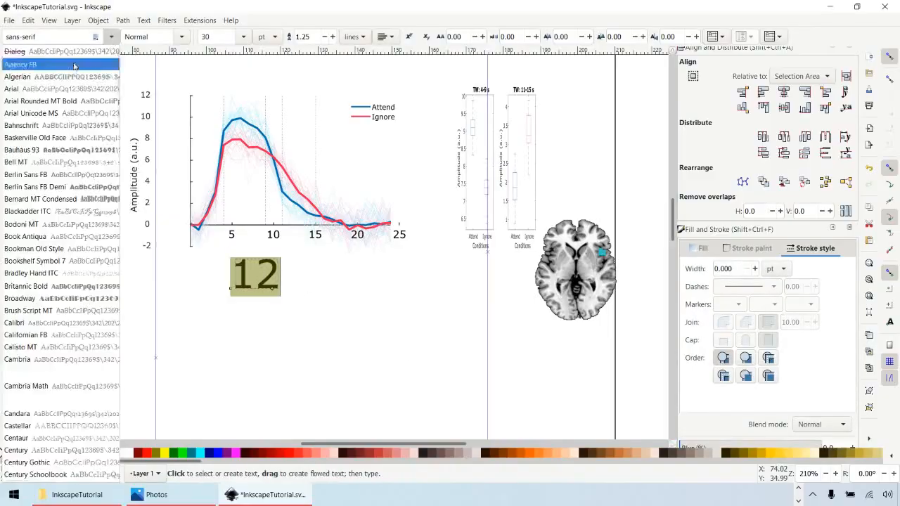
click(74, 88)
click(243, 37)
click(220, 97)
click(11, 56)
drag(236, 285, 179, 124)
Step: Add matching 8 pt labels reading 10, 8 and 6 from the copied "12" text
key(Escape)
text(t)
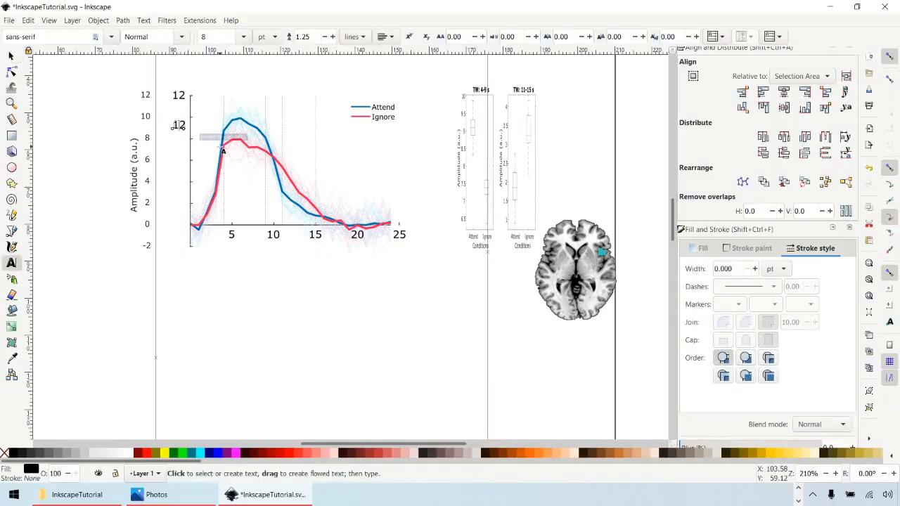
text(10)
key(Return)
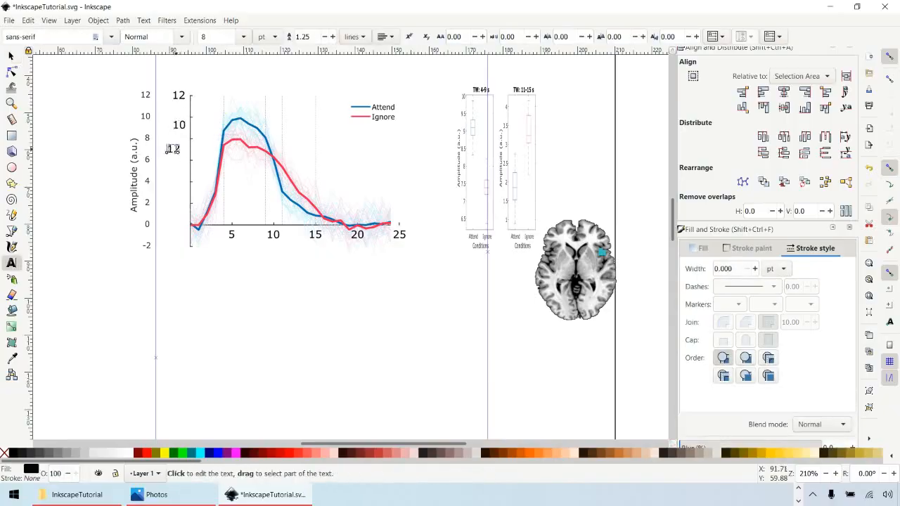
key(ctrl+v)
drag(187, 193, 282, 230)
text(6)
Step: Add copies of the label reading 4, 2, 0 and -2, placing "-2" beside the lowest amplitude tick
key(ctrl+v)
text(4)
key(ctrl+v)
text(2)
drag(226, 254, 178, 247)
key(ctrl+v)
text(0)
click(275, 277)
key(ctrl+v)
text(-2)
click(301, 281)
click(11, 57)
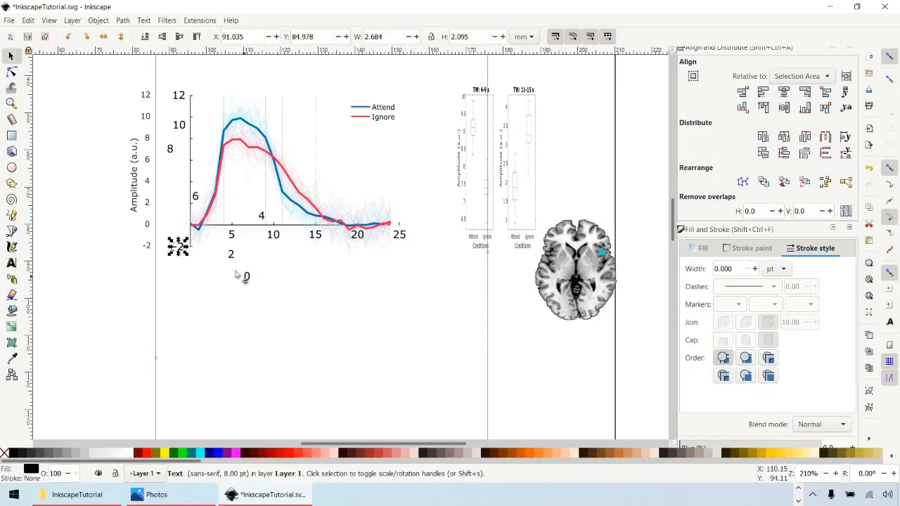
Step: Place the new 0, 2, 4 and 6 labels beside the vertical axis and nudge "-2" closer to its tick
drag(245, 277, 170, 226)
drag(231, 257, 175, 204)
drag(261, 216, 170, 168)
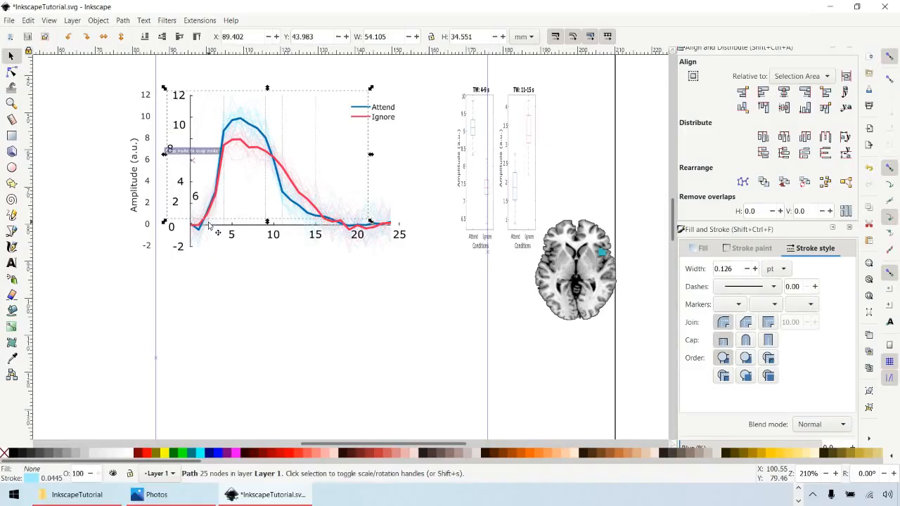
key(ctrl+z)
click(198, 179)
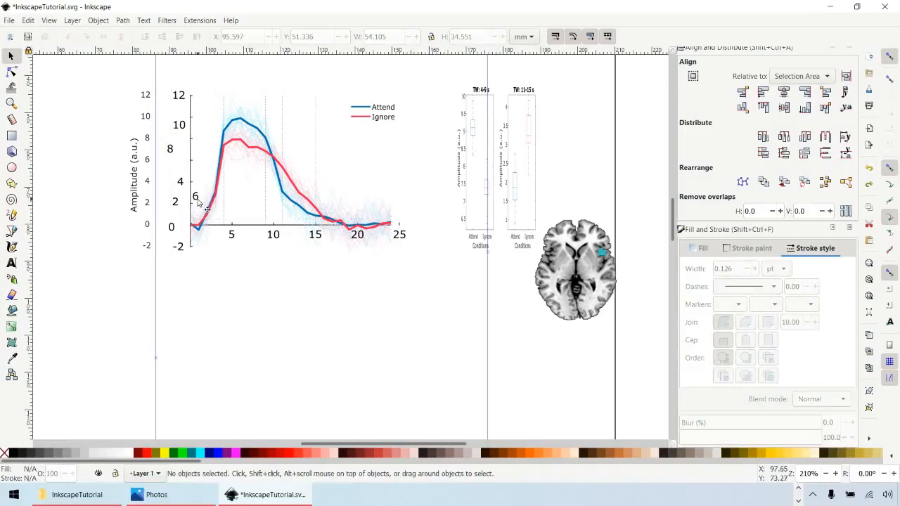
drag(200, 203, 182, 171)
click(176, 244)
key(Right)
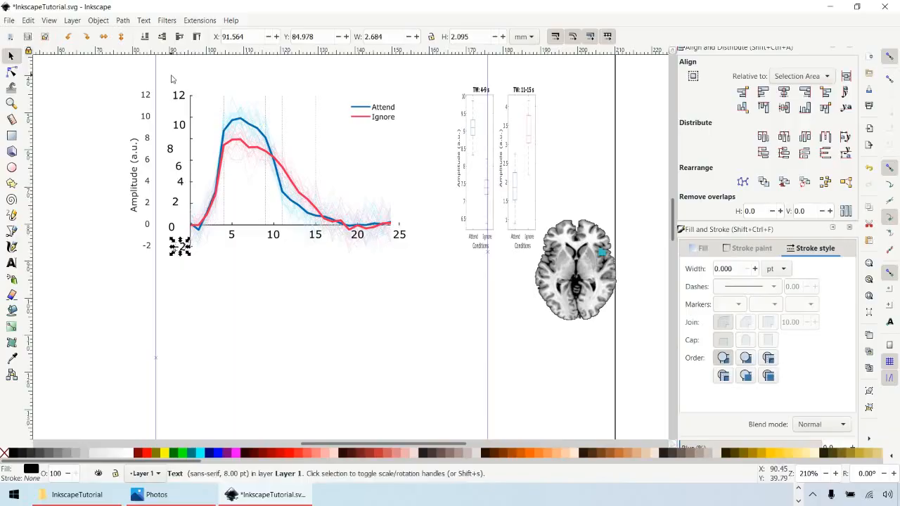
Step: Align the right edges of the eight new amplitude labels and distribute them vertically with evenly spaced centers
drag(171, 78, 188, 212)
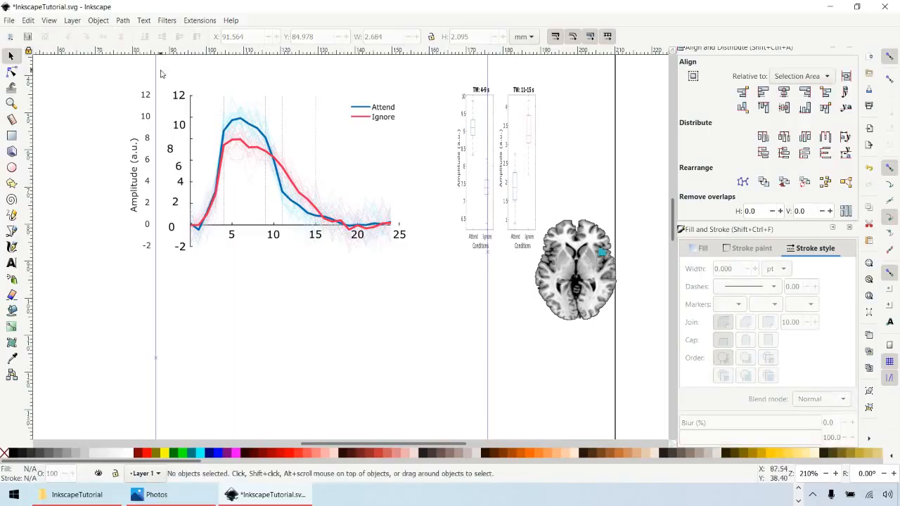
drag(161, 70, 188, 275)
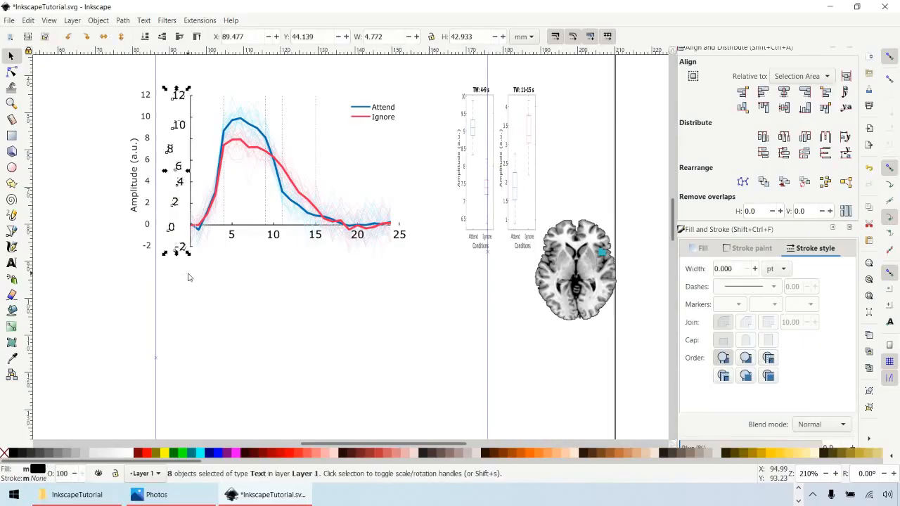
click(804, 95)
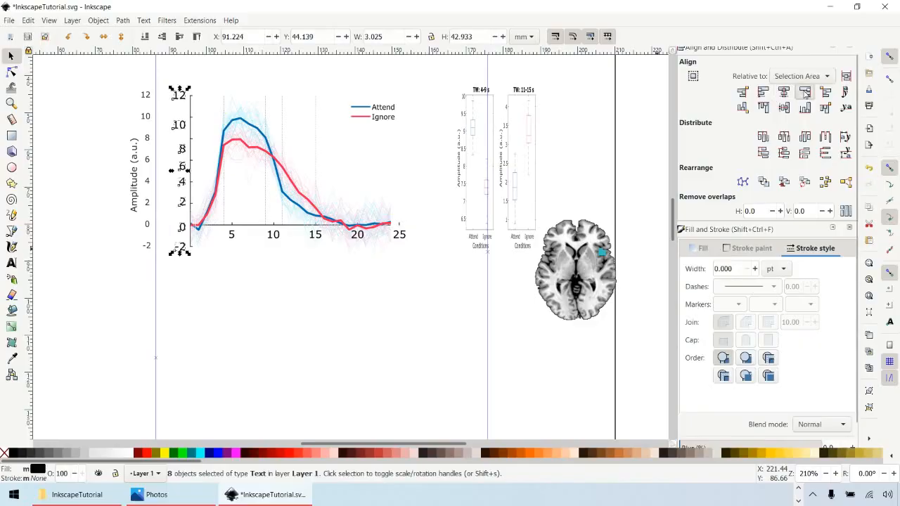
click(783, 154)
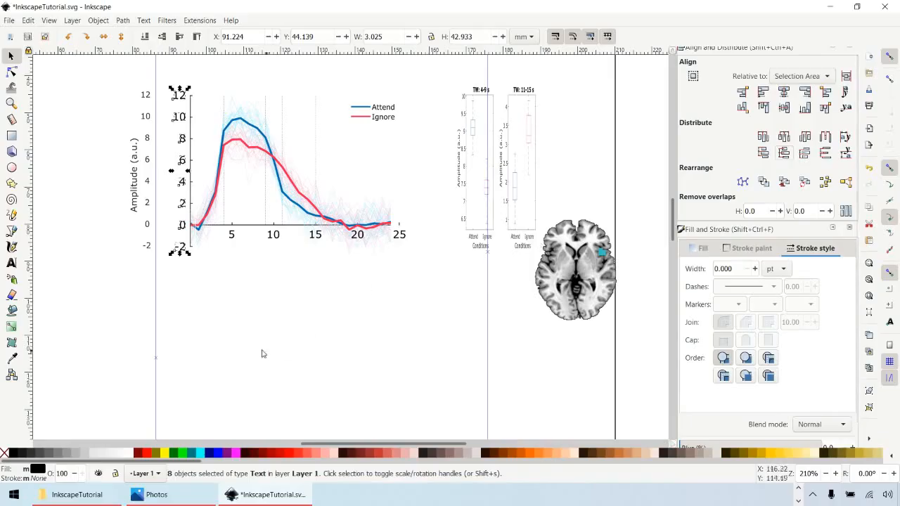
click(225, 307)
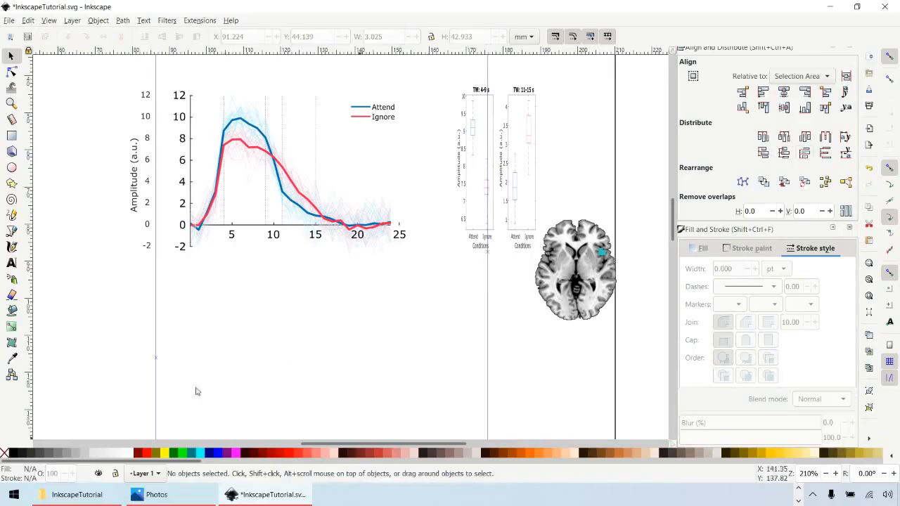
Step: Add the text label "Time (s)" in the empty area below the plot
click(11, 265)
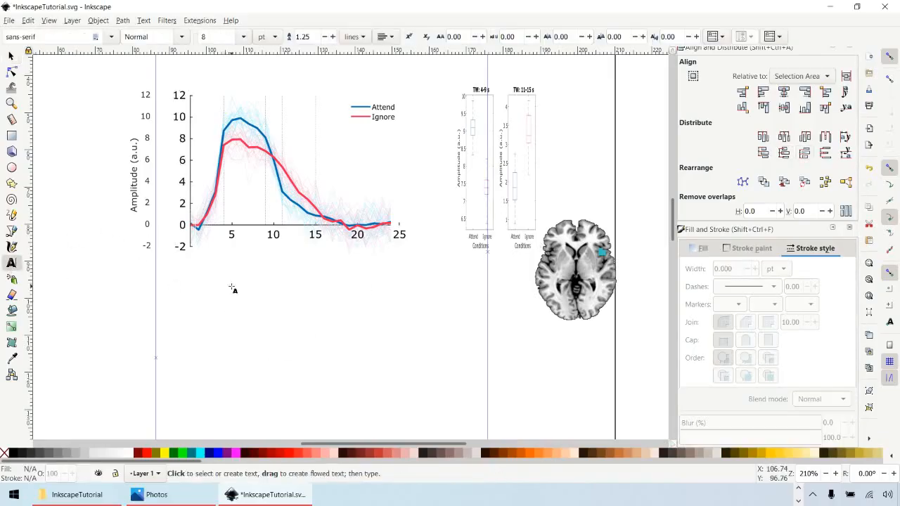
click(232, 284)
text(Time (s))
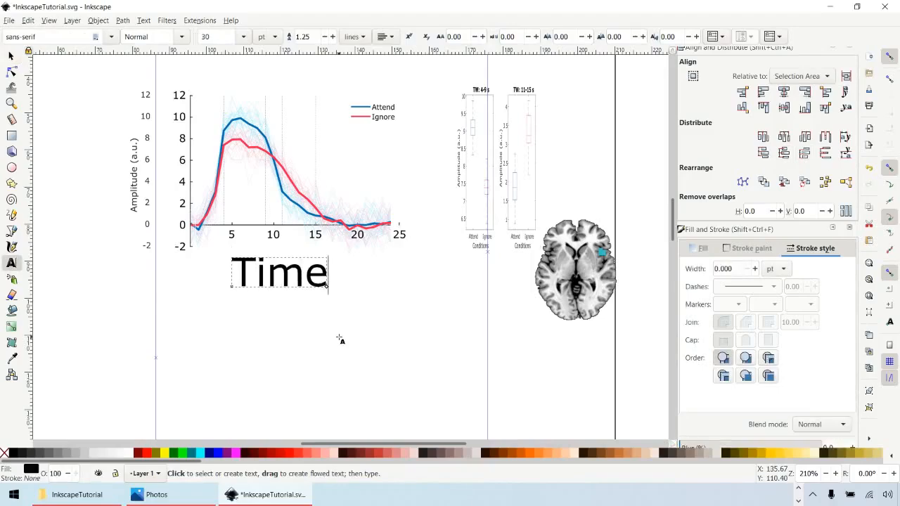
Step: Reduce the font size of the new "Time (s)" label and place it beneath the 10 and 15 labels
key(shift+Left)
key(shift+Left)
key(shift+Left)
key(shift+Left)
key(shift+Left)
key(shift+Left)
key(shift+Left)
key(shift+Left)
click(111, 37)
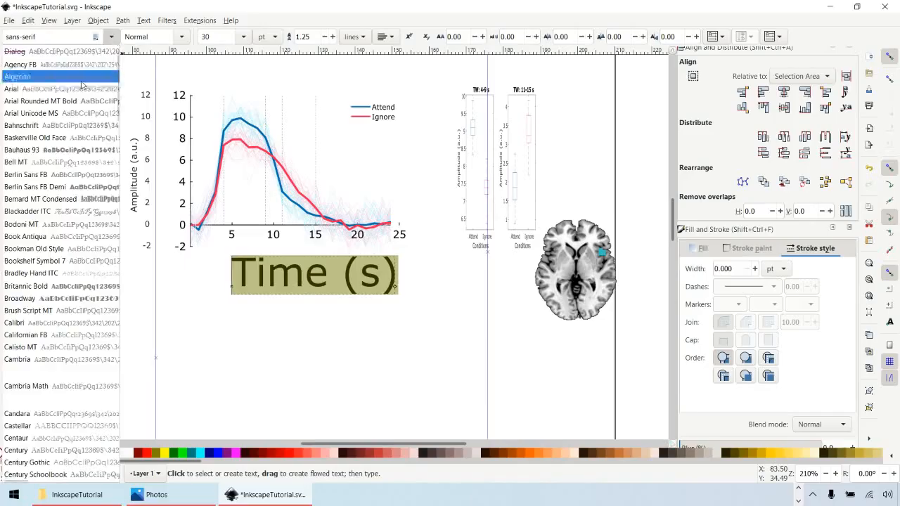
click(243, 36)
click(243, 37)
click(228, 111)
key(F1)
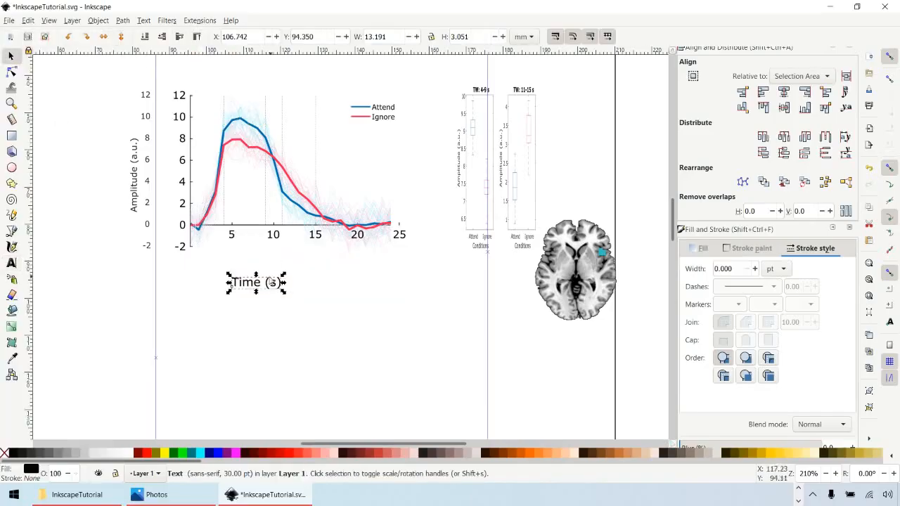
drag(279, 285, 329, 258)
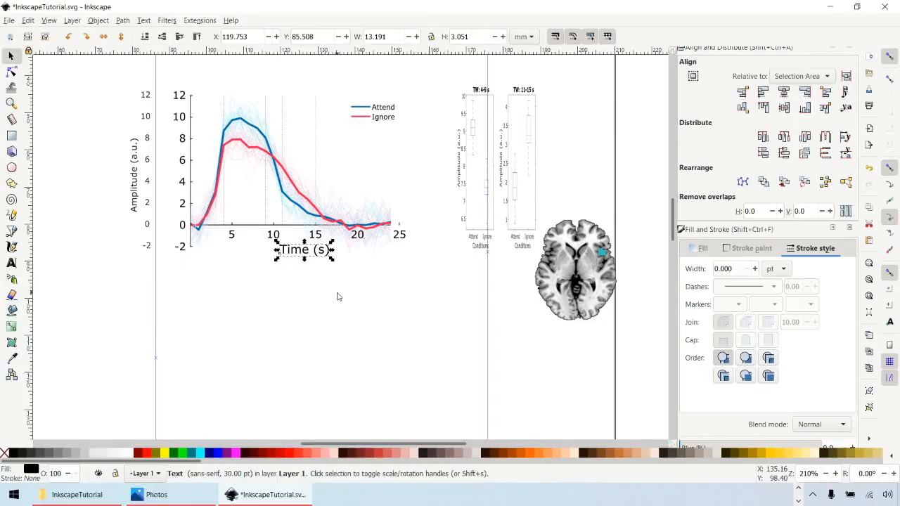
Step: Duplicate the "Time (s)" label below the plot and change the copy's text to "Amplitude (a.u.)"
key(ctrl+c)
key(ctrl+v)
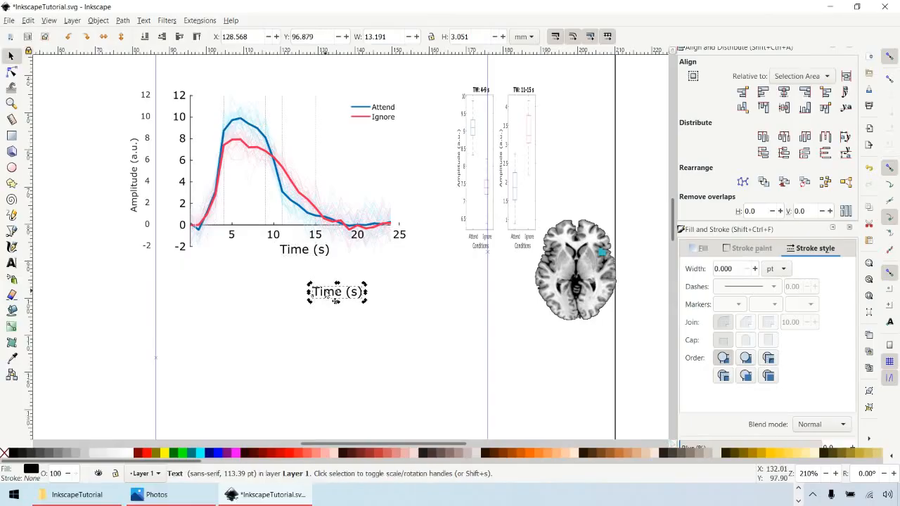
click(345, 341)
double_click(343, 297)
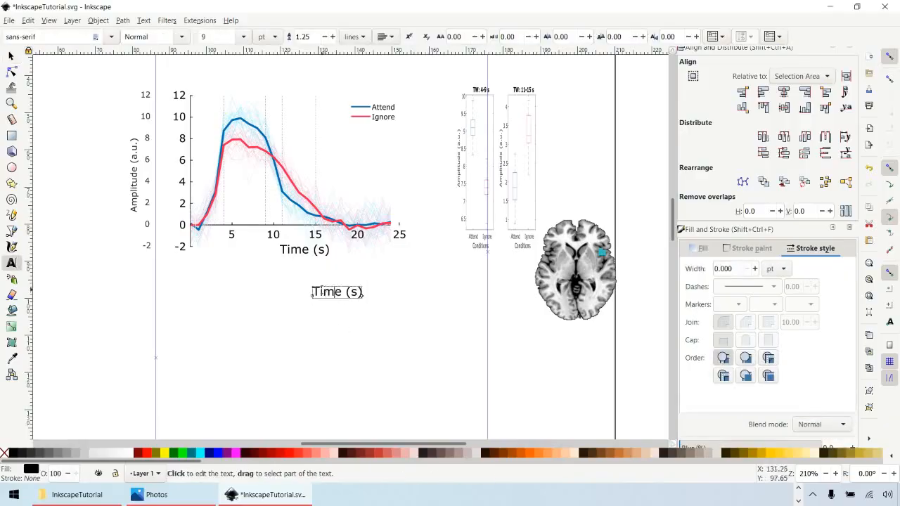
key(ctrl+a)
text(Amplitude (a.u.))
key(Escape)
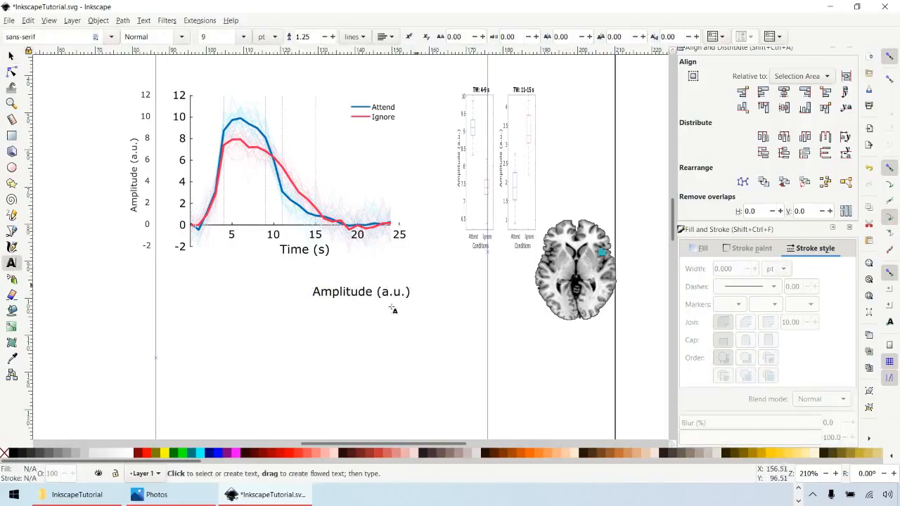
Step: Rotate the new "Amplitude (a.u.)" label 90° counterclockwise and place it beside the vertical axis numbers
key(s)
click(395, 290)
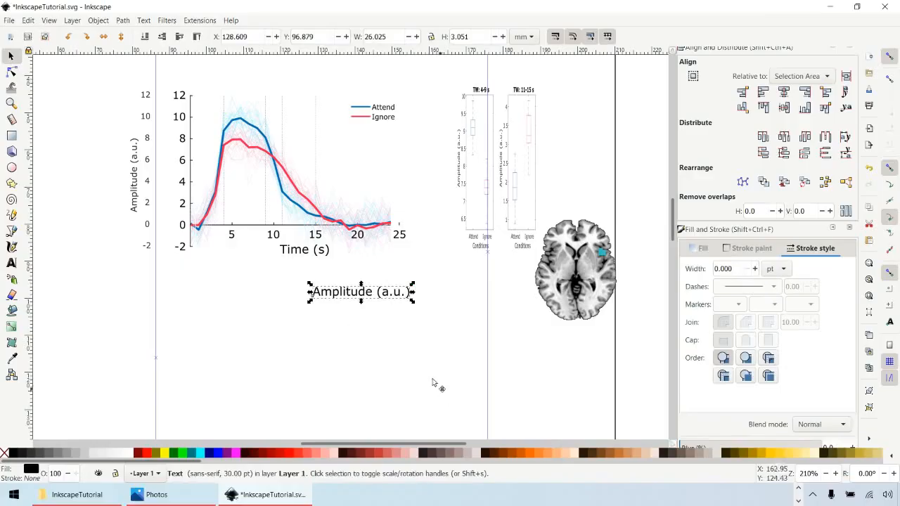
click(385, 298)
click(385, 297)
click(385, 297)
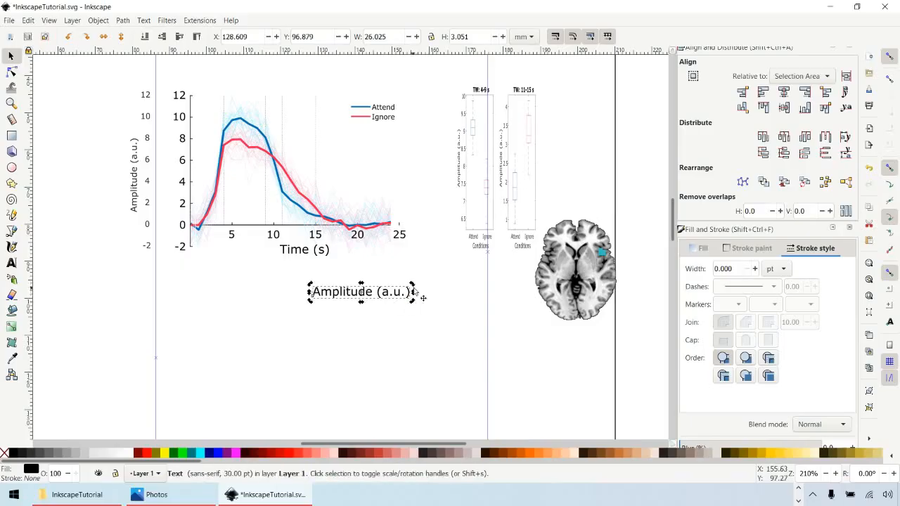
drag(414, 291, 276, 190)
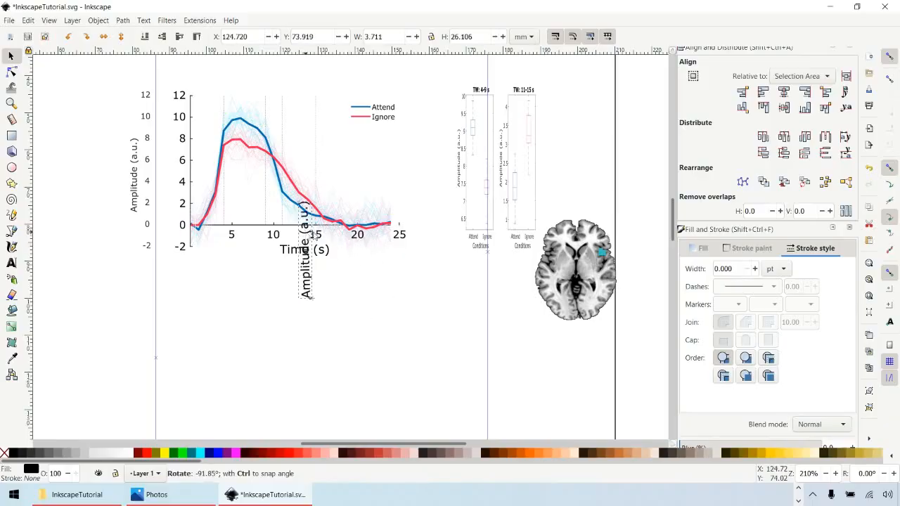
drag(310, 298, 359, 248)
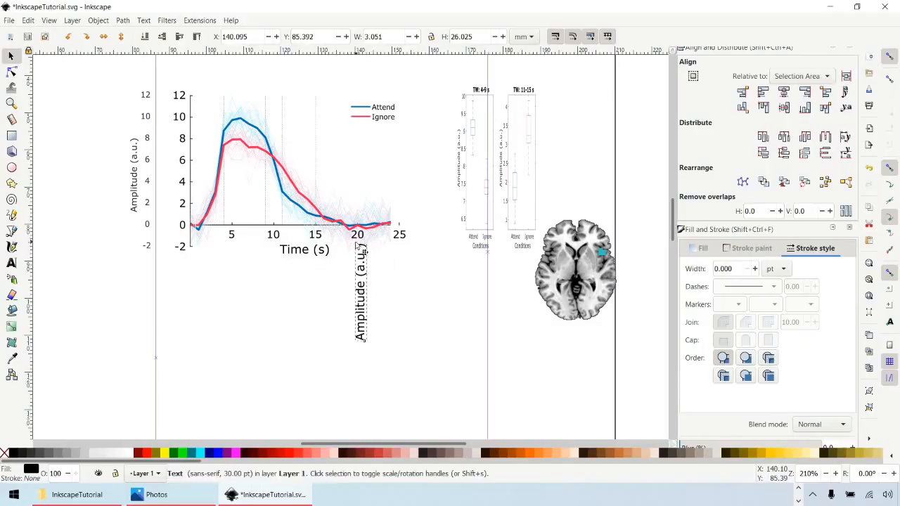
drag(366, 332, 168, 209)
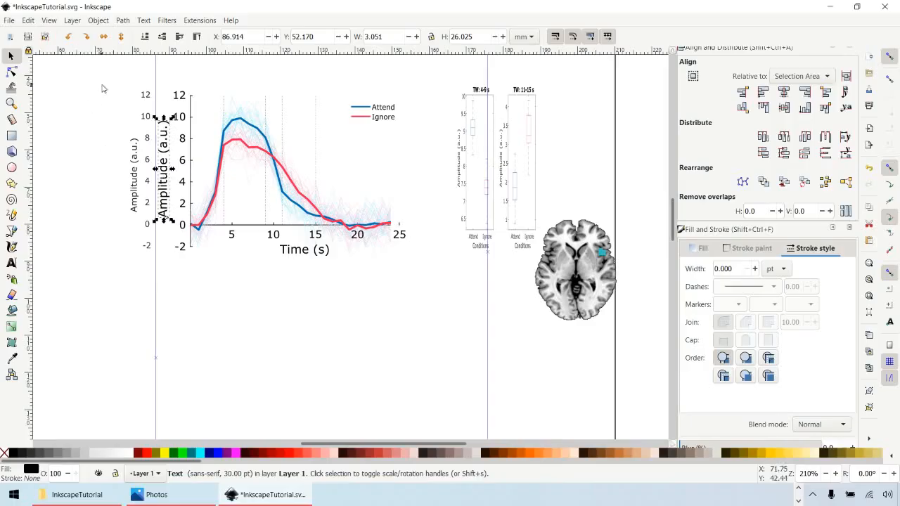
Step: Delete the old grey vertical axis numbers together with the old "Amplitude (a.u.)" title
drag(101, 87, 163, 303)
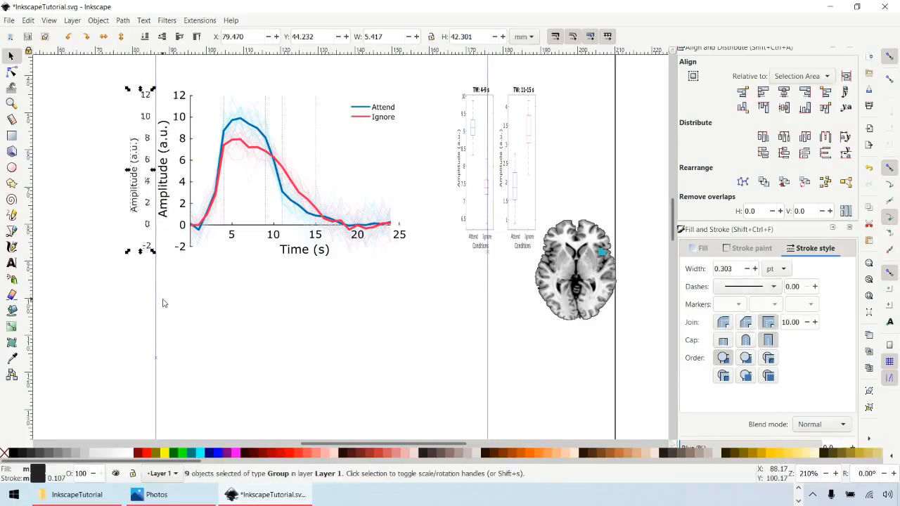
key(Delete)
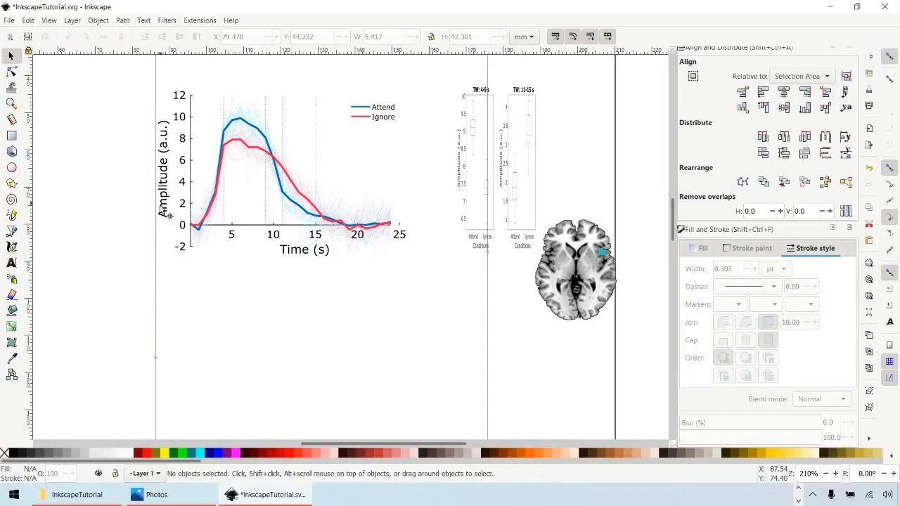
click(168, 215)
click(277, 336)
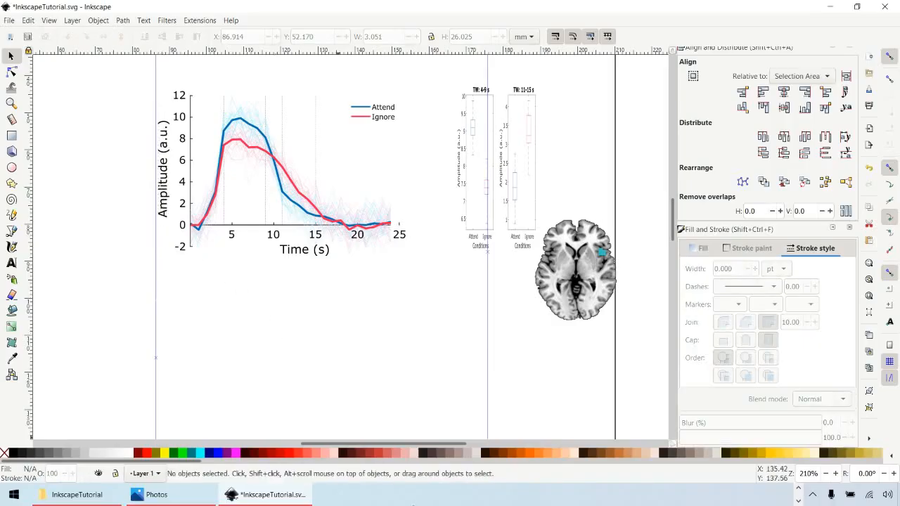
Step: Stretch the horizontal axis line to the 25 label, about 56.3 mm long
click(251, 226)
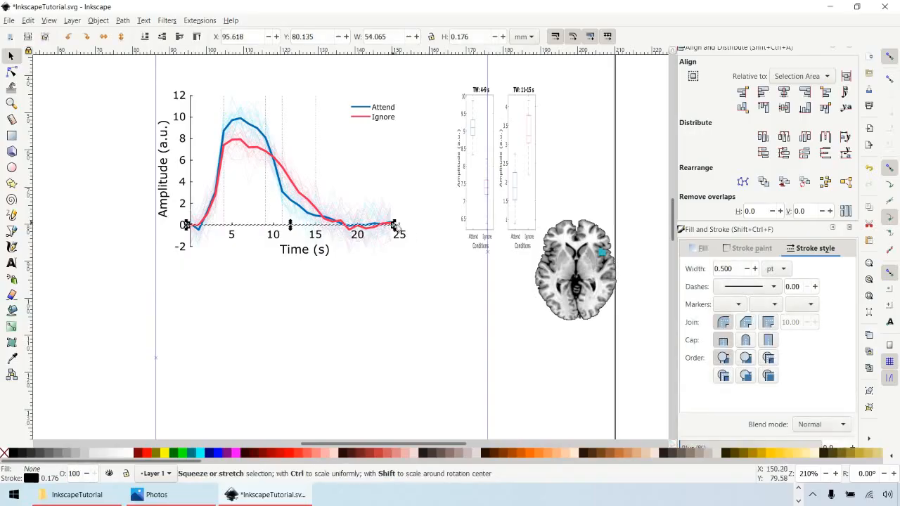
drag(393, 224, 405, 227)
click(432, 323)
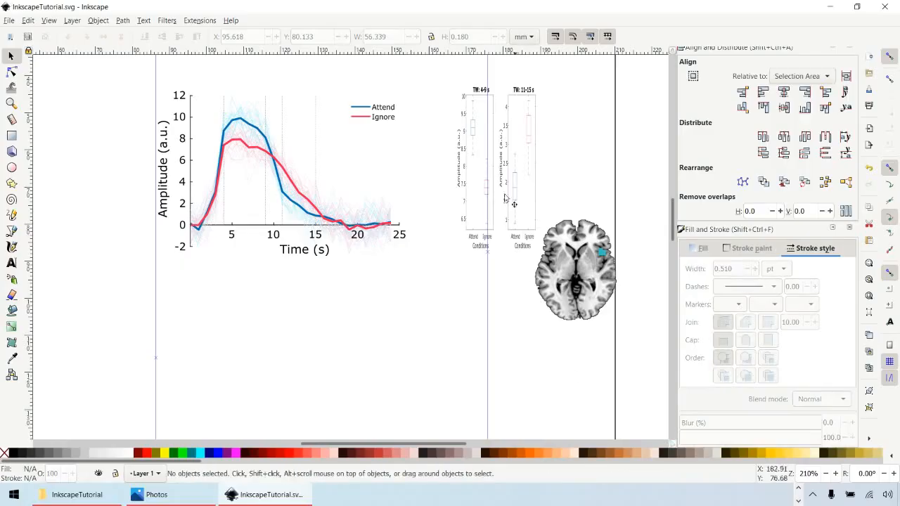
Step: Move the Attend/Ignore legend above the curves' peak and fit the brain image over the 15–25 s range at about 19.4 × 24 mm
drag(343, 89, 240, 78)
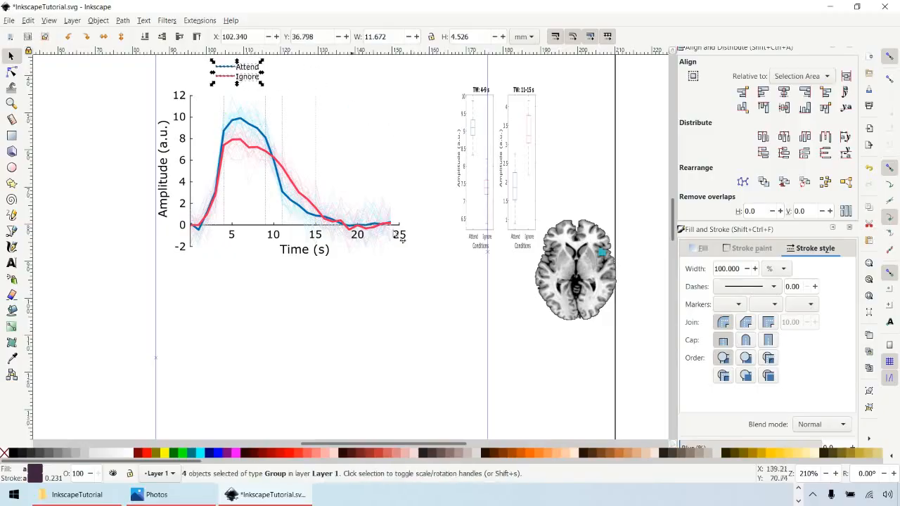
drag(575, 280, 378, 139)
key(Right)
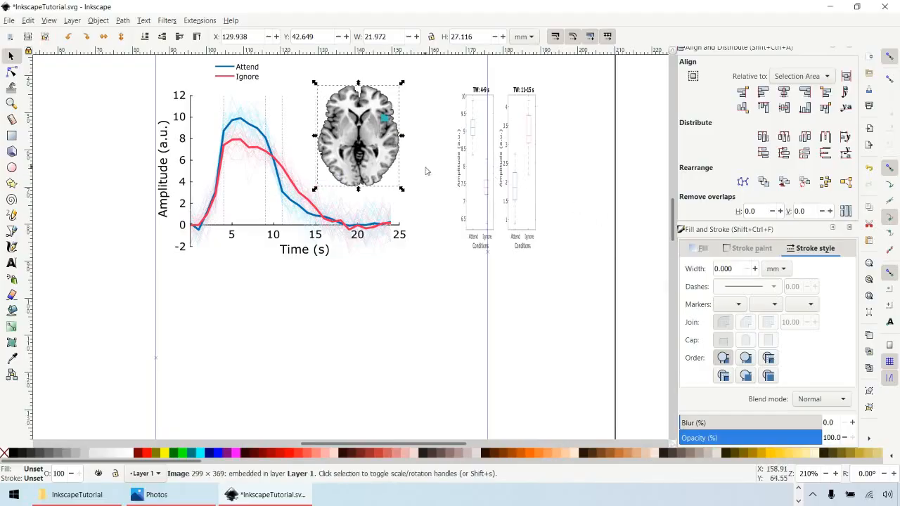
drag(401, 84, 393, 93)
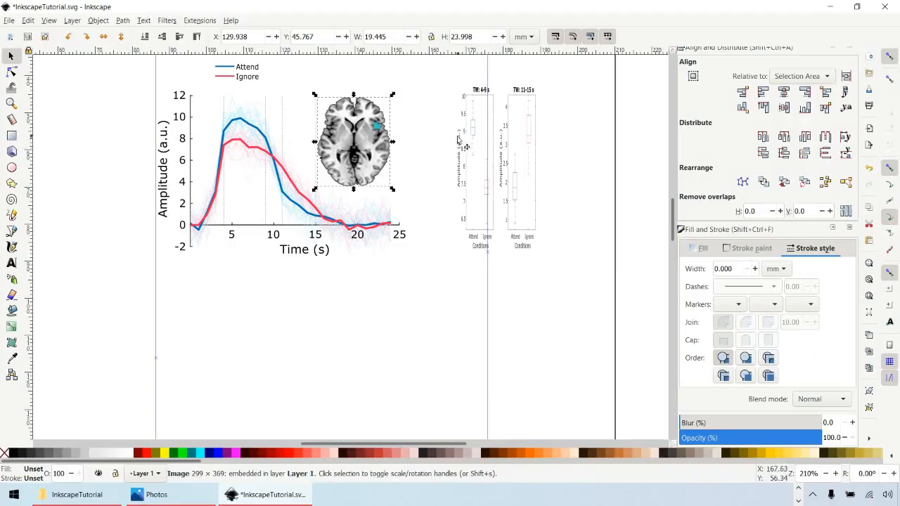
Step: Move the box plots next to the time-course plot, narrow them to about 18 mm inside the guide, and save the file
click(527, 202)
drag(527, 203, 485, 201)
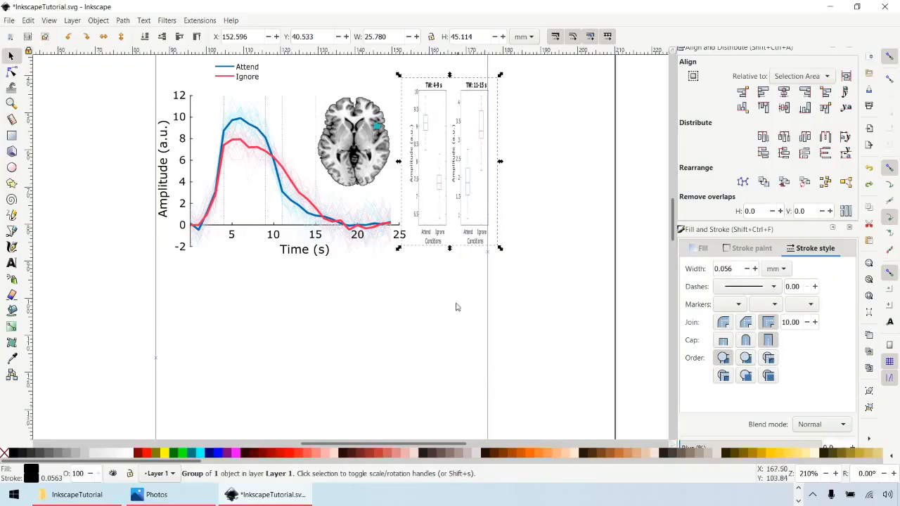
drag(397, 161, 417, 163)
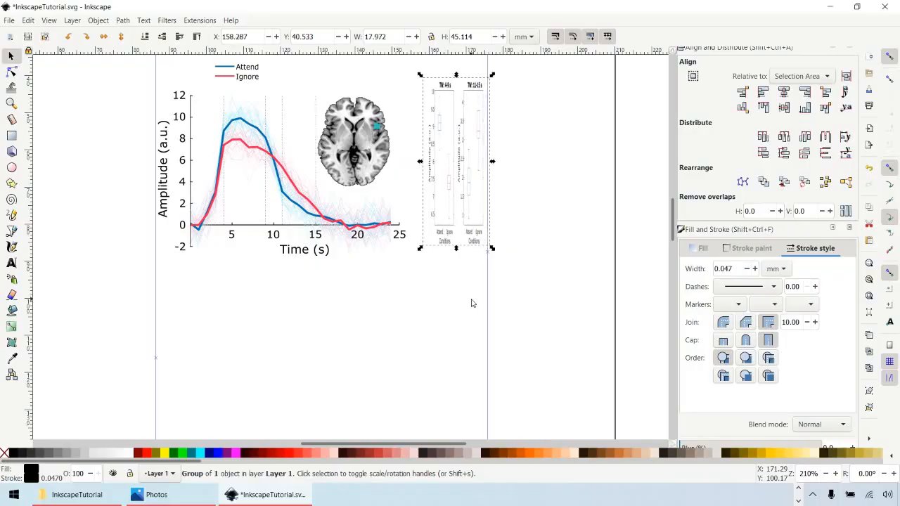
key(ctrl+s)
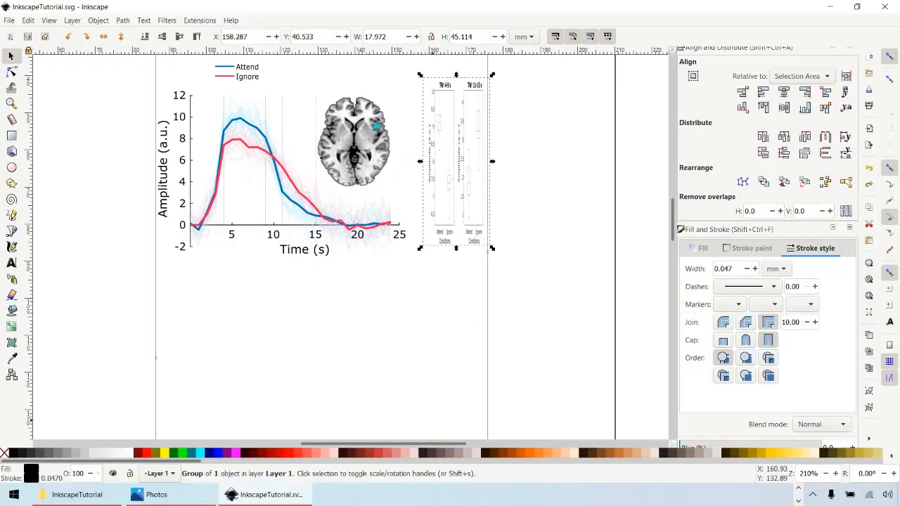
Step: Ungroup the box plot figure repeatedly to break up its outer nested groups
right_click(466, 176)
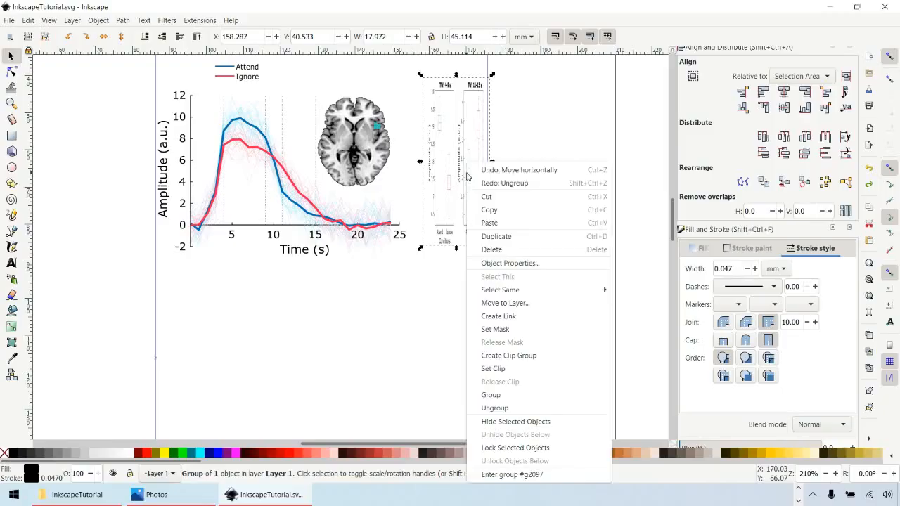
click(505, 407)
click(476, 309)
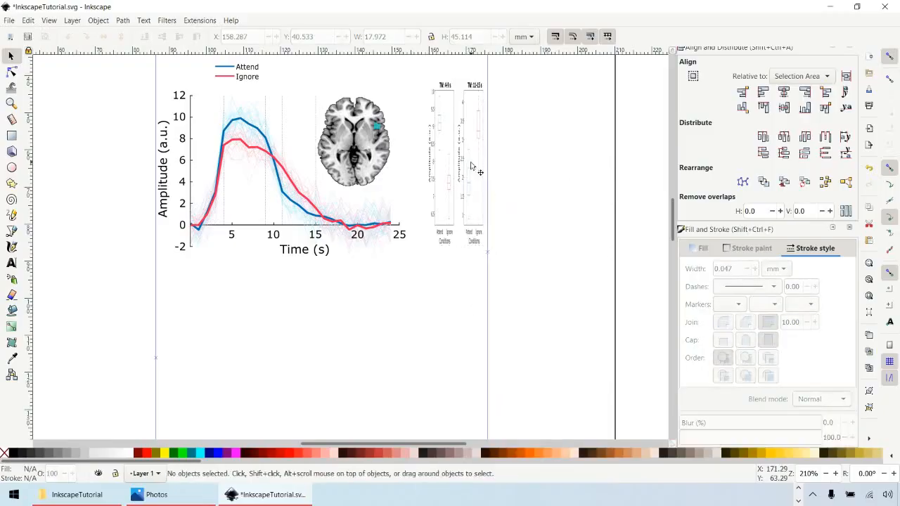
click(471, 167)
right_click(471, 164)
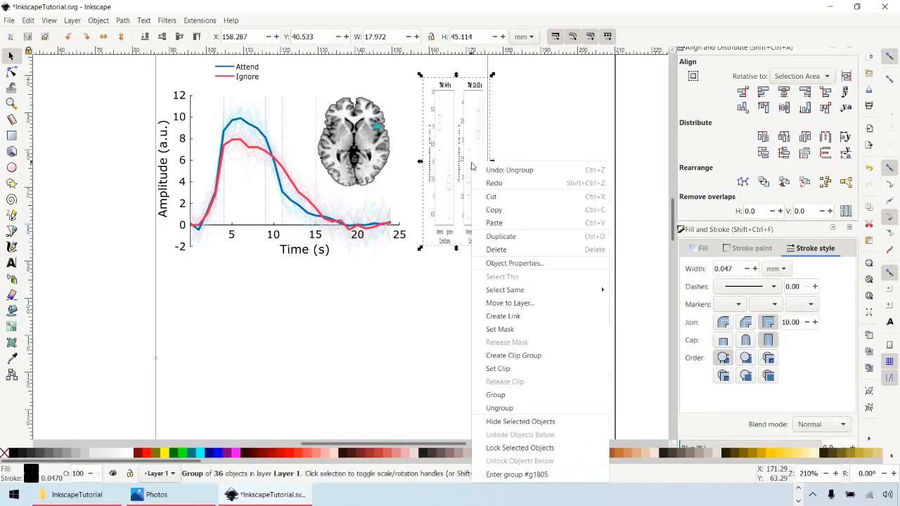
click(524, 411)
click(478, 251)
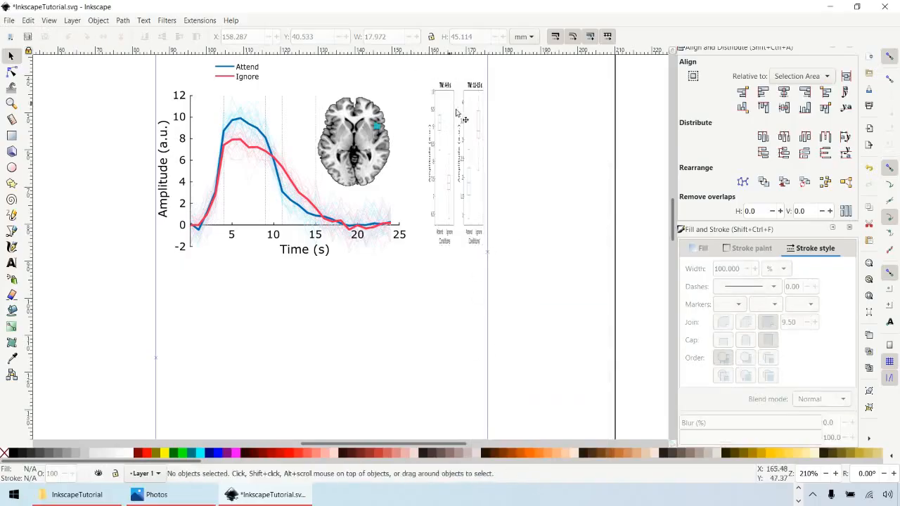
click(457, 87)
click(478, 241)
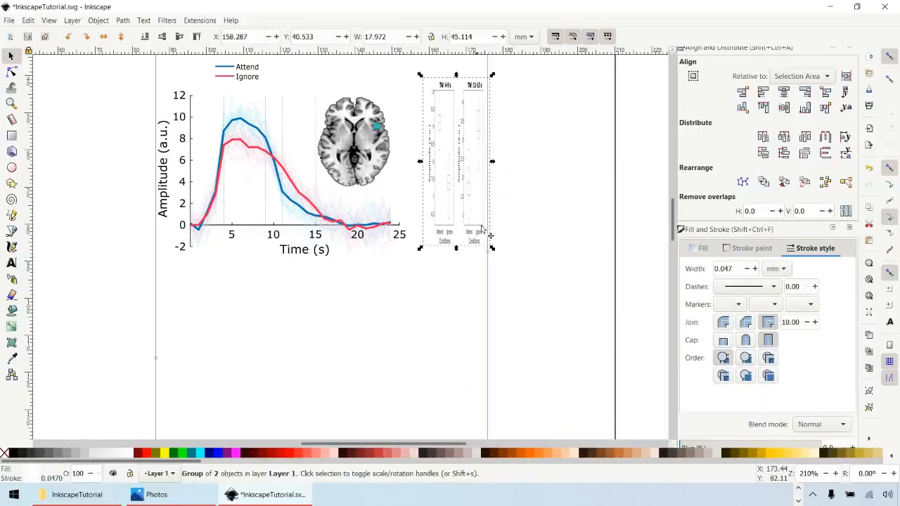
right_click(485, 218)
click(513, 408)
click(518, 411)
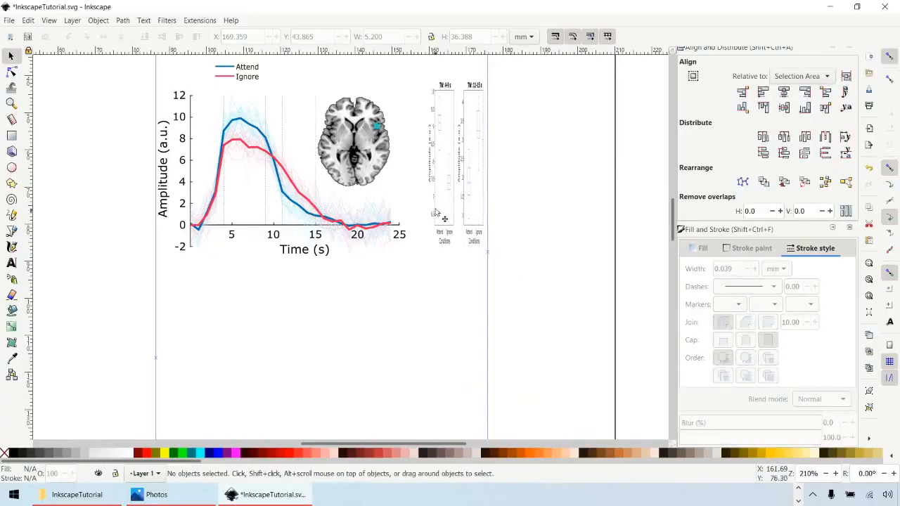
Step: Ungroup the remaining groups in the TW: 4-9 s and TW: 11-15 s box plots into individual lines and paths
click(435, 208)
right_click(436, 208)
click(509, 421)
click(460, 352)
click(451, 187)
right_click(450, 186)
click(492, 410)
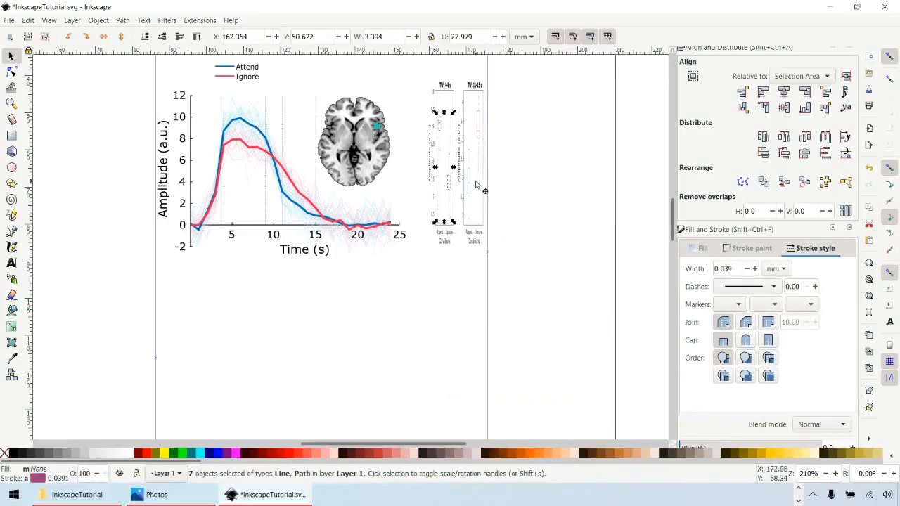
click(470, 185)
right_click(470, 184)
click(515, 409)
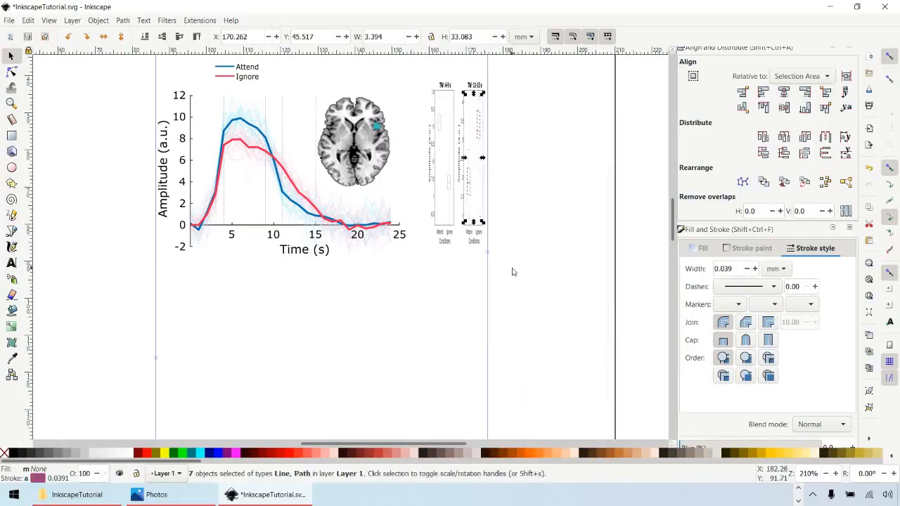
click(513, 269)
click(483, 217)
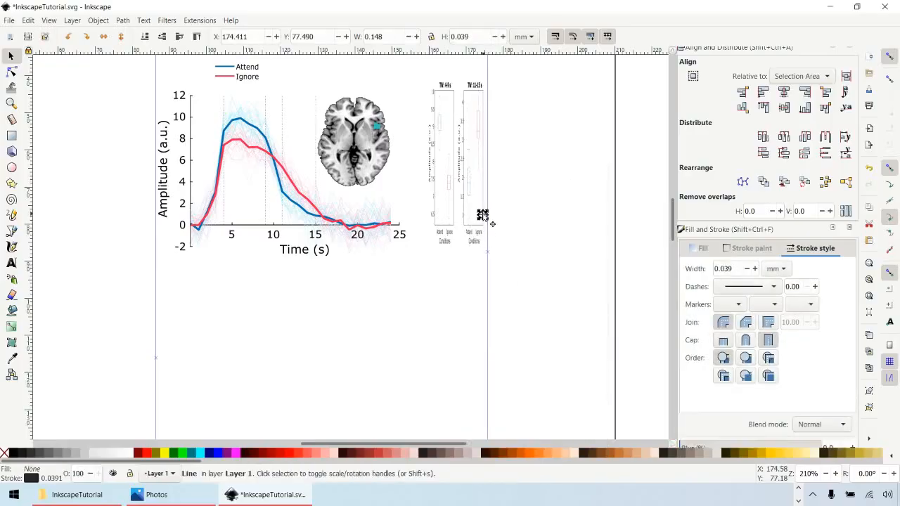
click(516, 253)
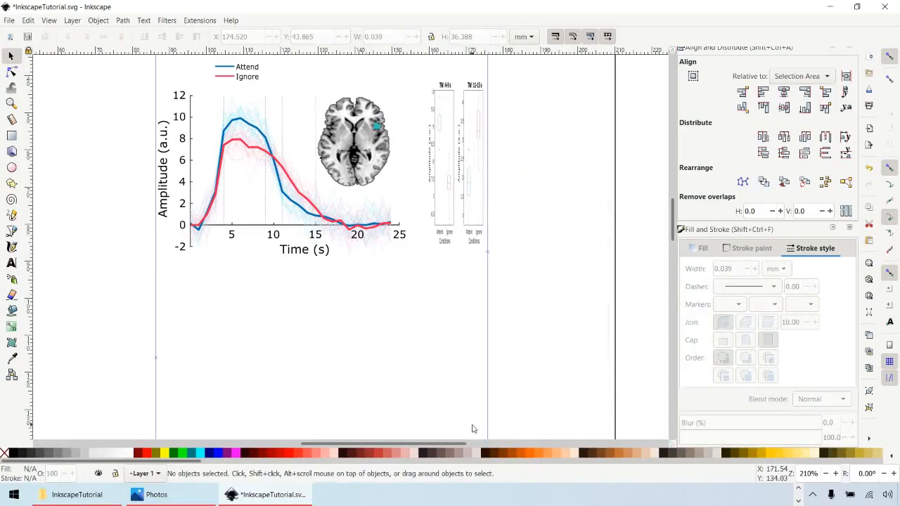
Step: Delete the right border line of the TW: 11-15 s box plot
click(11, 103)
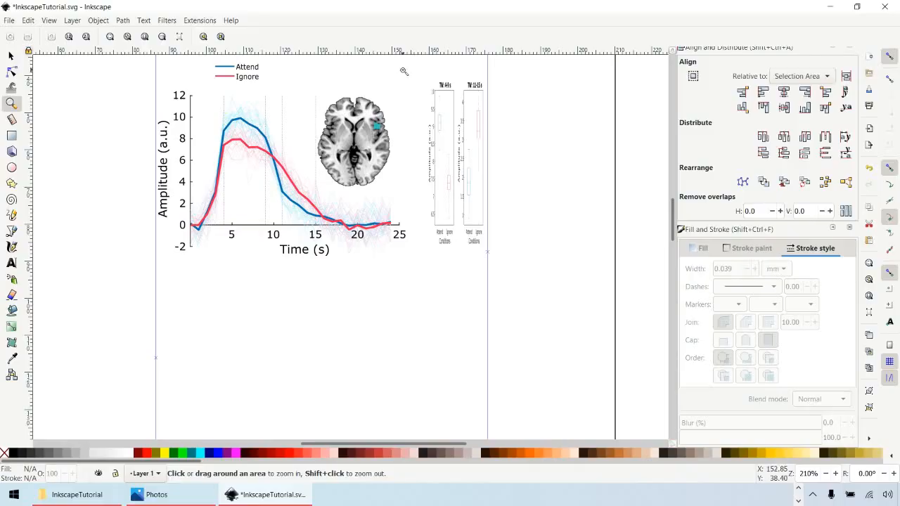
drag(404, 71, 520, 280)
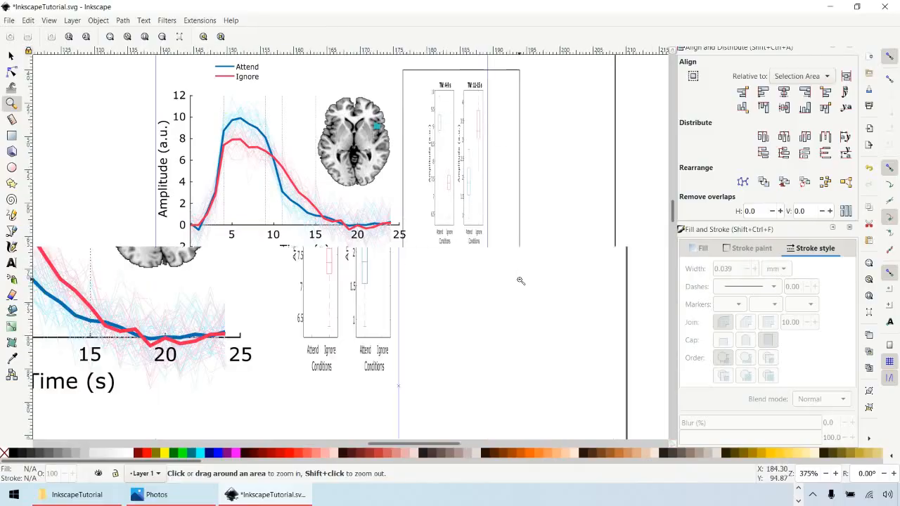
drag(247, 67, 422, 397)
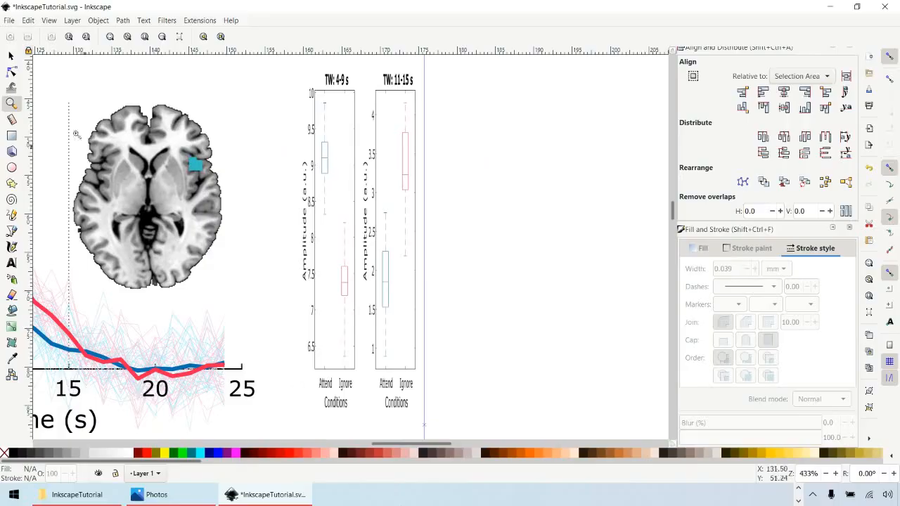
click(10, 56)
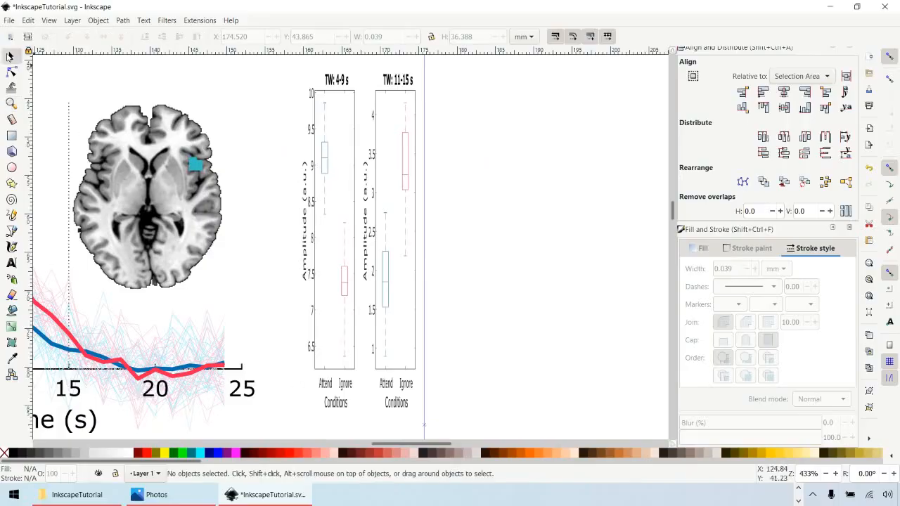
click(416, 109)
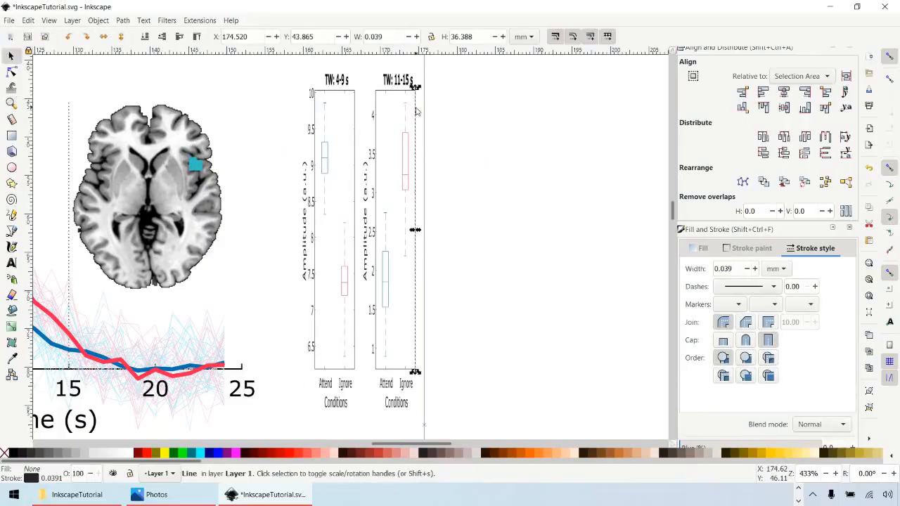
key(Delete)
drag(412, 114, 430, 352)
click(473, 330)
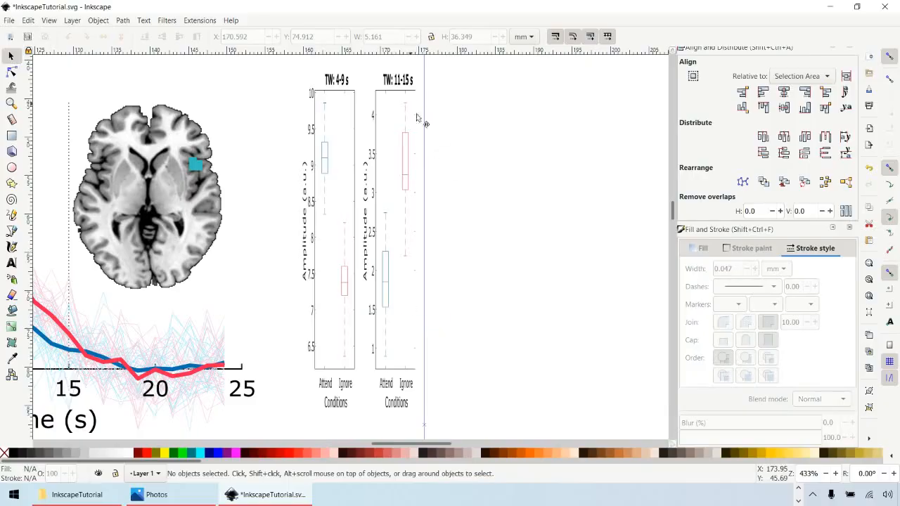
Step: Delete the invisible frame groups covering the box plots and the tick marks along the right side of the TW: 11-15 s plot
drag(418, 117, 563, 123)
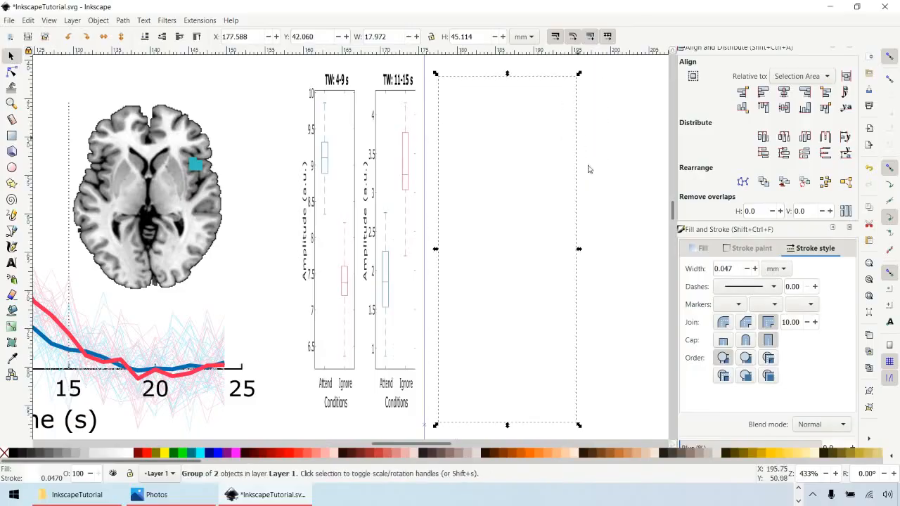
click(607, 213)
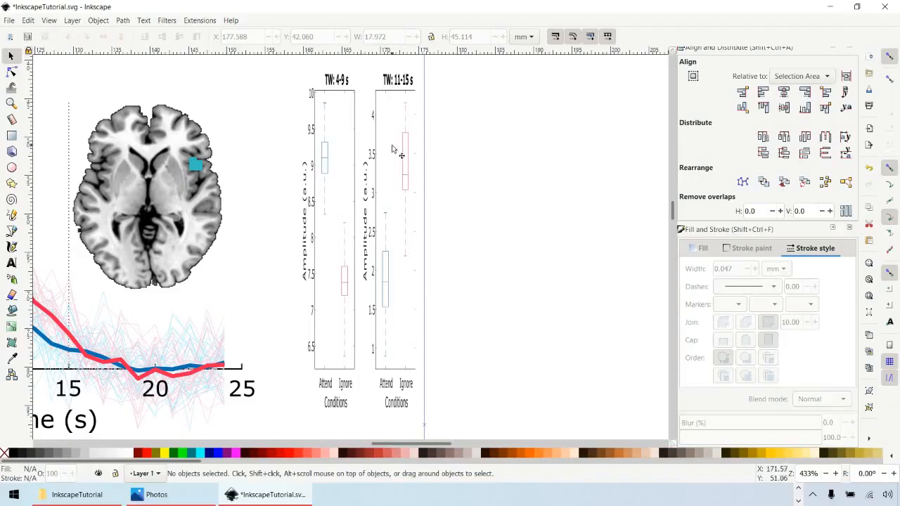
drag(415, 119, 583, 160)
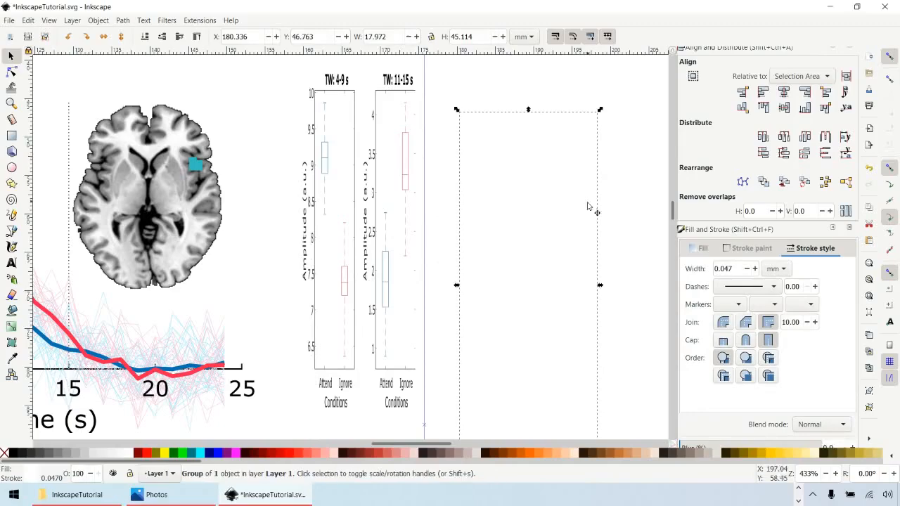
key(Delete)
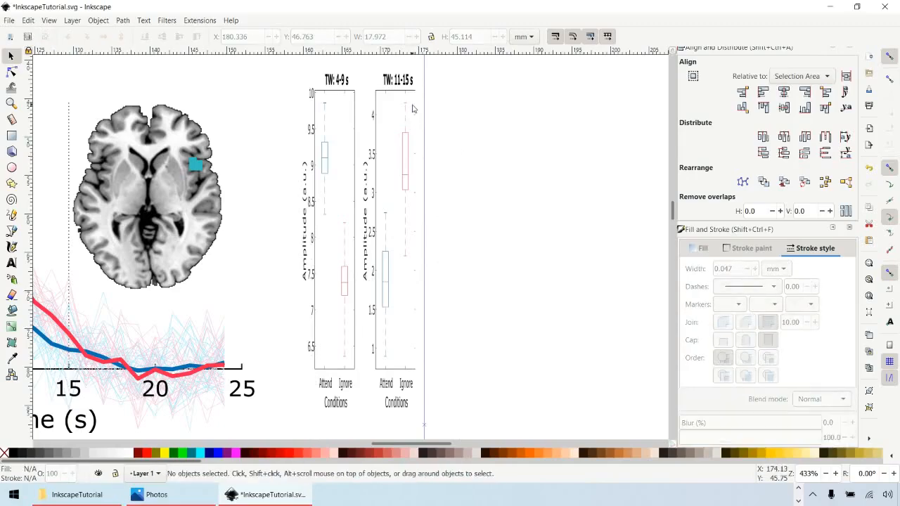
mouse_move(413, 106)
mouse_down()
mouse_move(442, 218)
mouse_move(439, 367)
mouse_up()
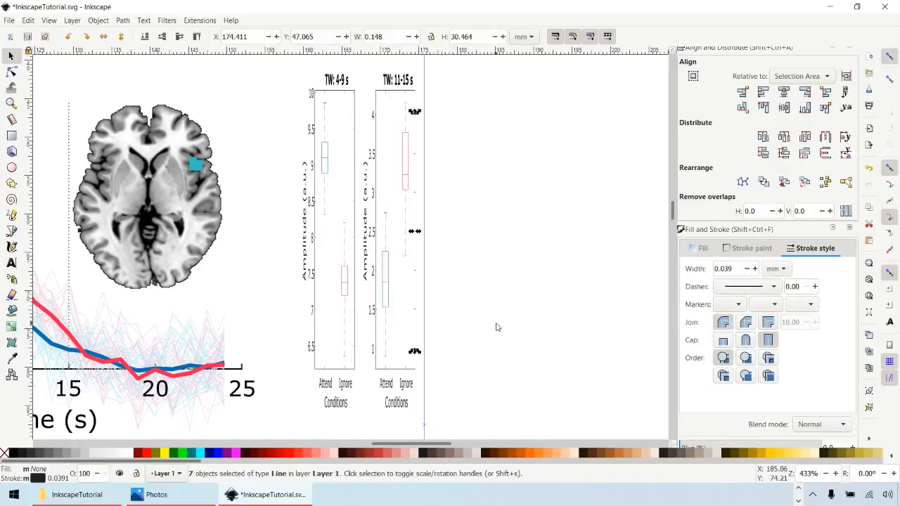
key(Delete)
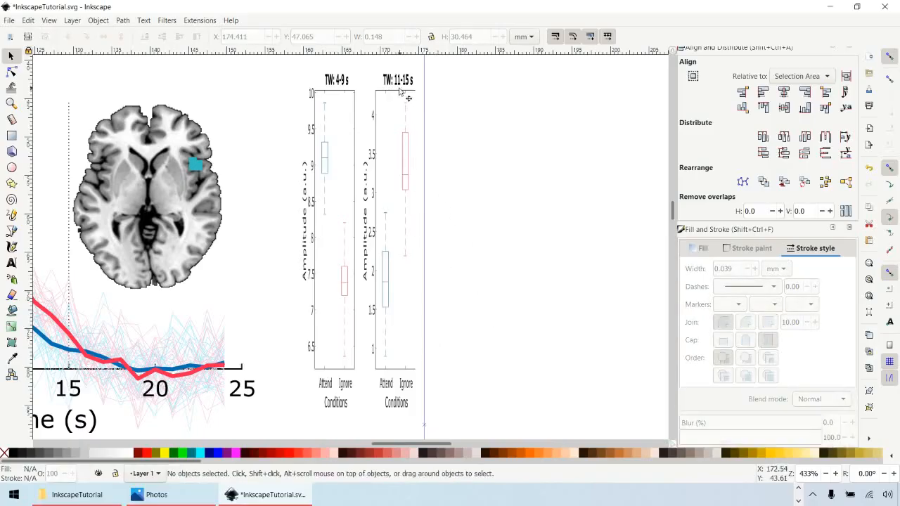
Step: Ungroup the top axis of the TW: 11-15 s box plot and delete its border line and both tick marks
click(397, 94)
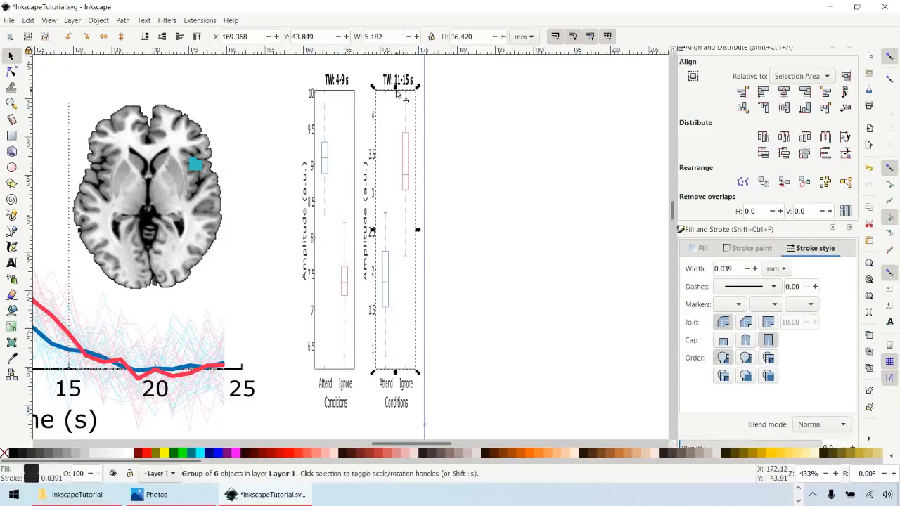
right_click(397, 94)
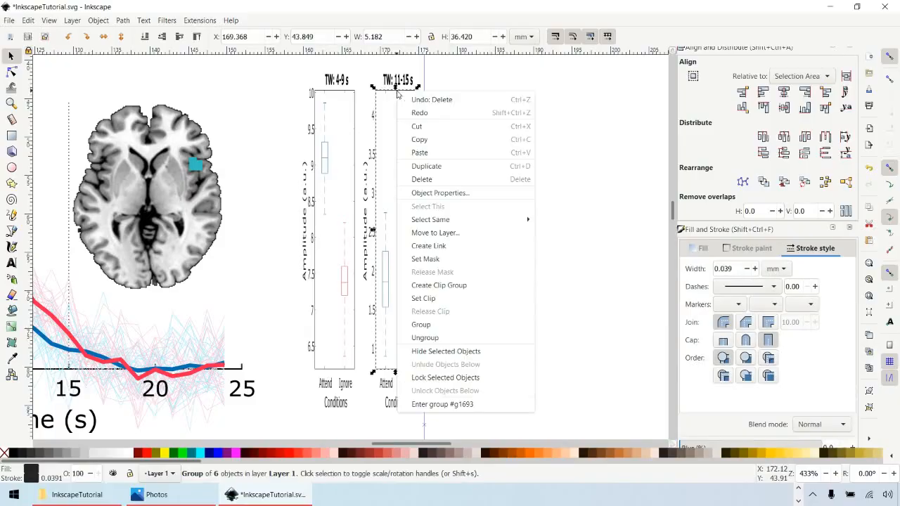
click(456, 338)
key(Delete)
click(397, 94)
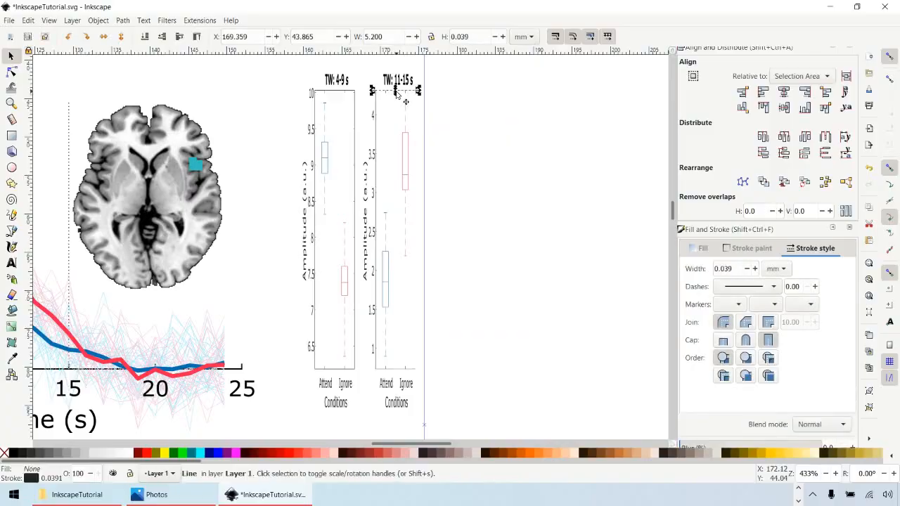
key(Delete)
click(385, 91)
key(Delete)
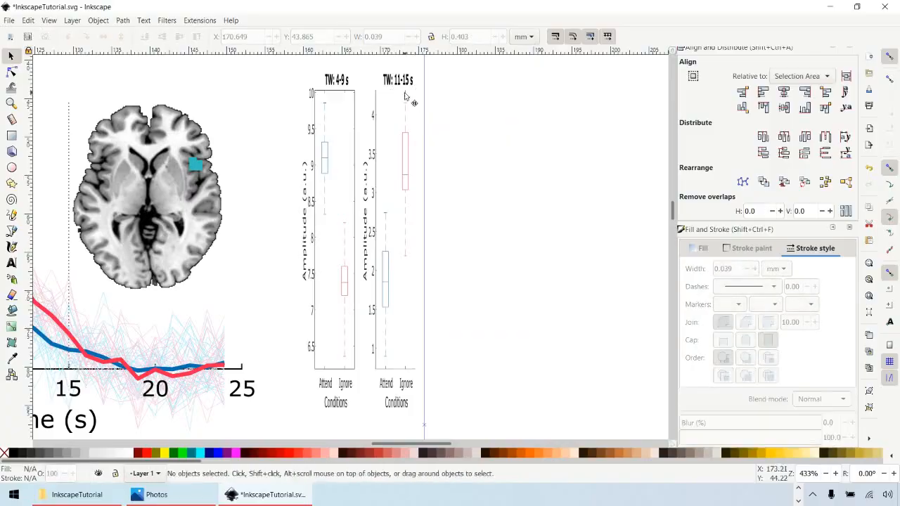
click(404, 92)
key(Delete)
Step: Delete the right and top borders of the TW: 4-9 s box plot together with their tick marks
click(354, 139)
key(Delete)
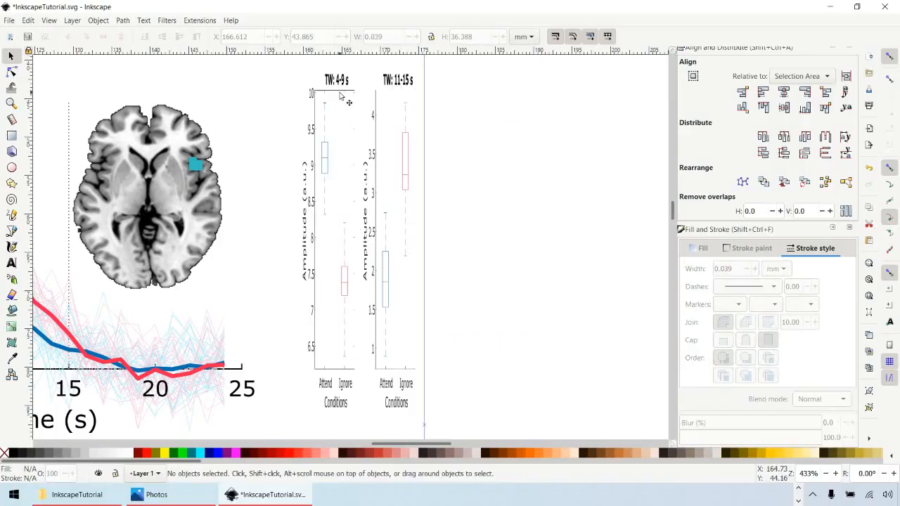
right_click(340, 91)
click(383, 330)
key(Escape)
click(338, 91)
key(Delete)
drag(350, 90, 360, 360)
key(Delete)
click(344, 91)
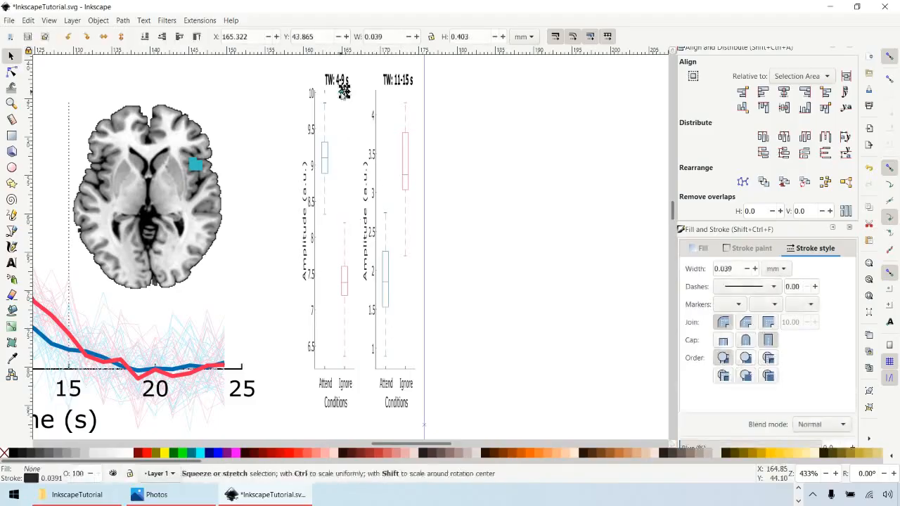
key(Delete)
click(324, 92)
key(Delete)
Step: Delete the bottom axis lines and their tick marks from both box plots
click(413, 369)
key(Delete)
click(343, 370)
key(Delete)
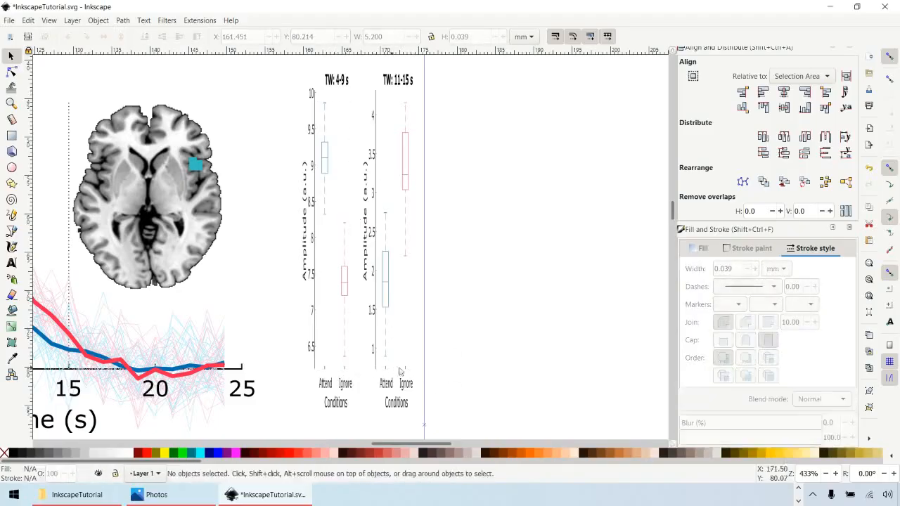
drag(384, 371, 414, 373)
key(Delete)
key(Delete)
Step: Shrink both box plots together vertically to a height of about 39 mm and save the file
mouse_move(270, 68)
mouse_down()
mouse_move(397, 112)
mouse_move(482, 344)
mouse_move(484, 421)
mouse_up()
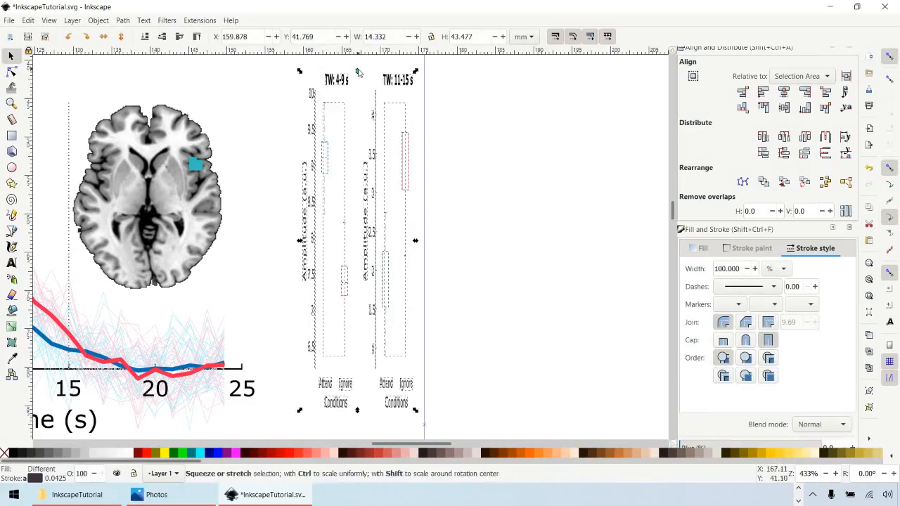
drag(358, 72, 358, 95)
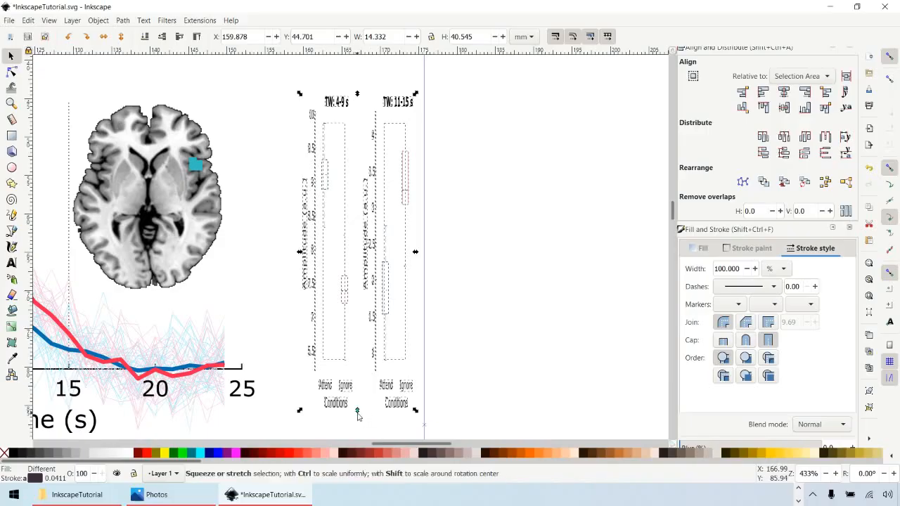
drag(357, 415, 359, 406)
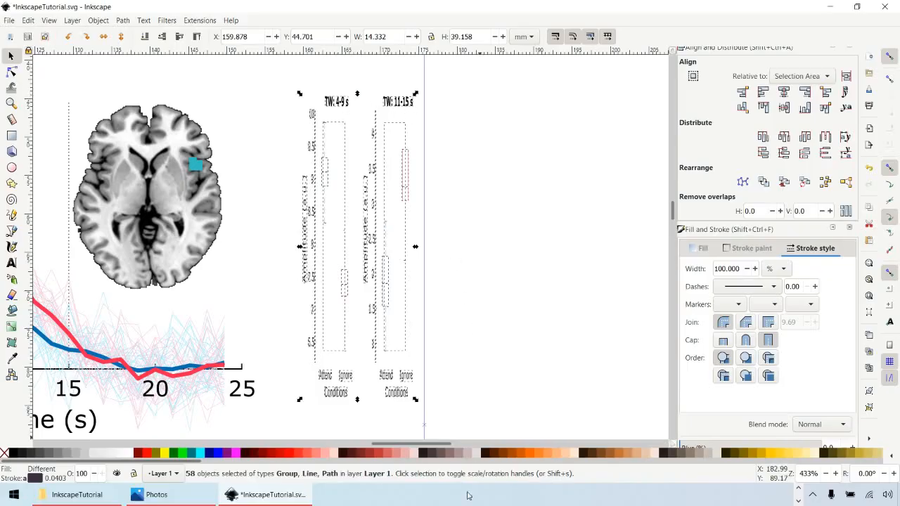
click(487, 313)
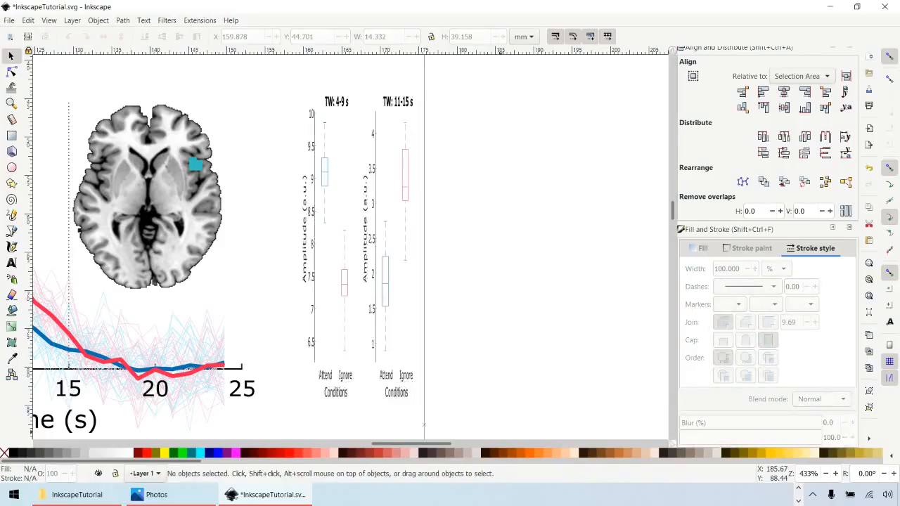
key(ctrl+s)
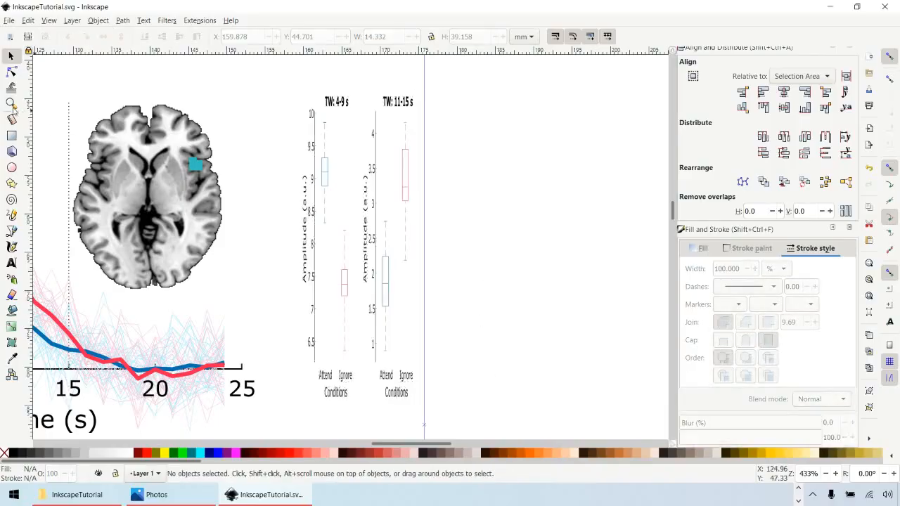
Step: Shorten the lower end of the TW: 11-15 s vertical axis line to the tick at 1
click(12, 103)
drag(373, 163, 416, 353)
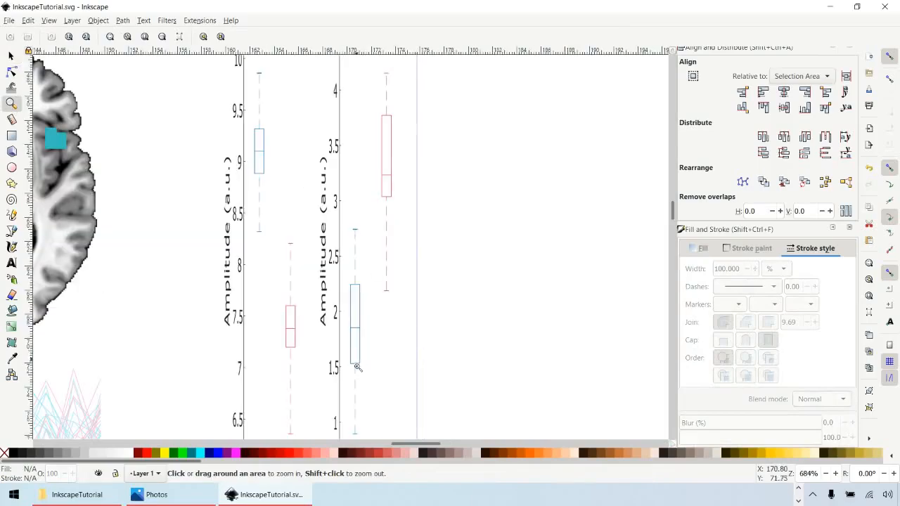
scroll(367, 379, down, 2)
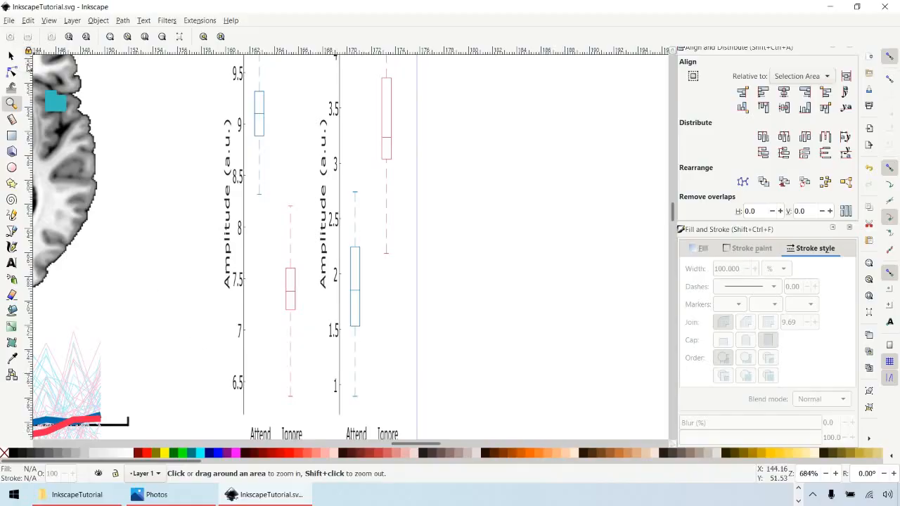
click(17, 60)
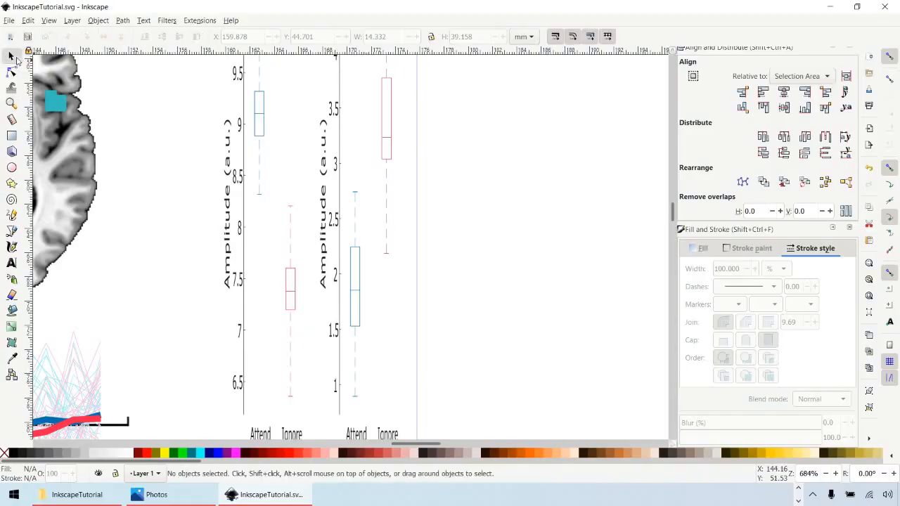
click(339, 409)
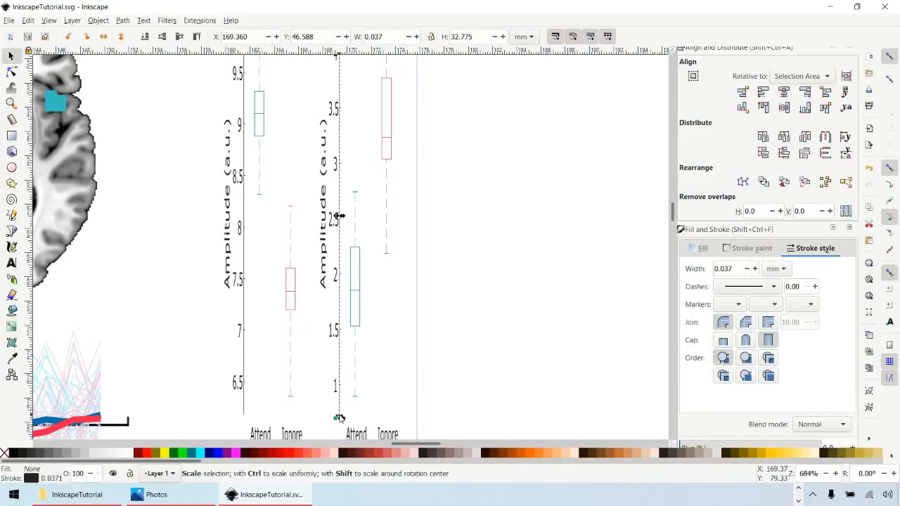
right_click(340, 409)
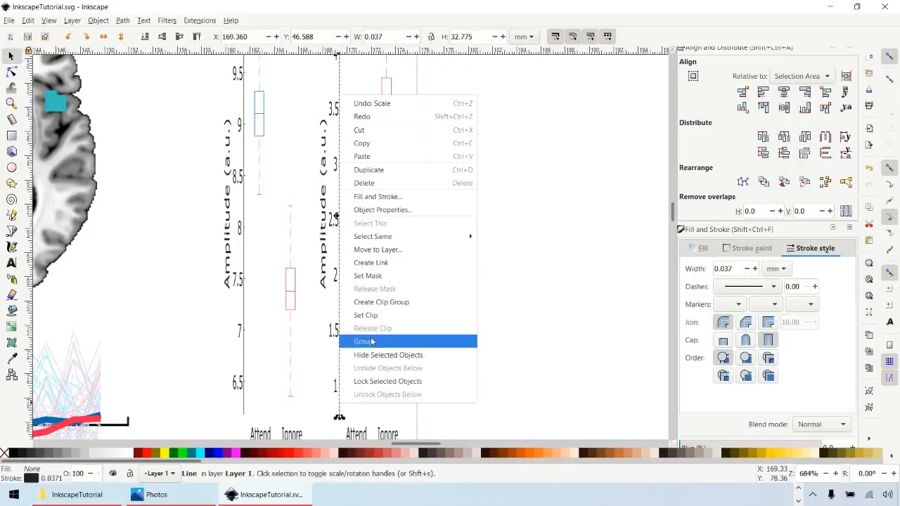
click(490, 341)
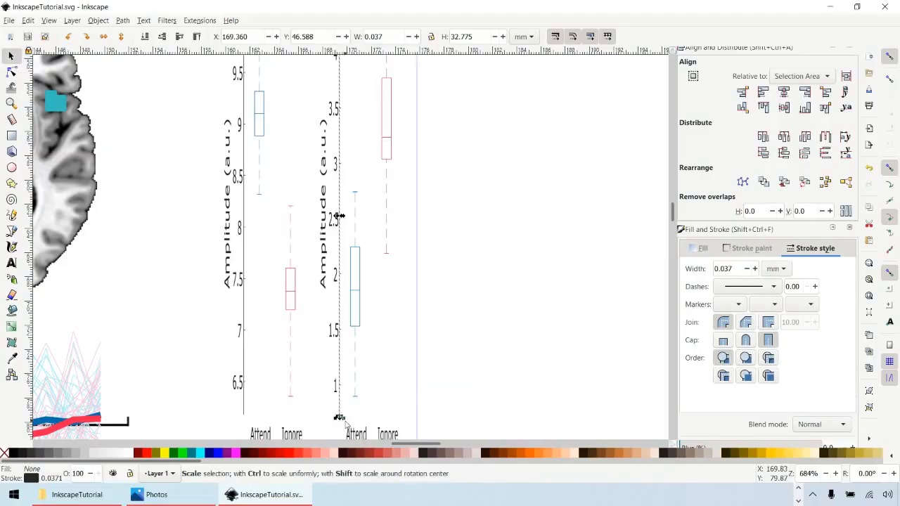
drag(346, 424, 344, 393)
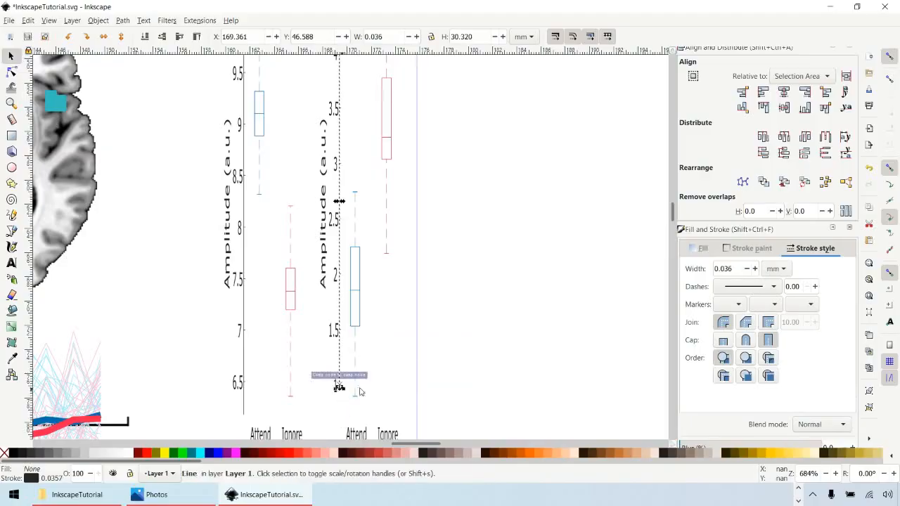
click(435, 328)
Step: Shorten the upper end of the TW: 11-15 s vertical axis line to the tick at 4, about 27 mm long overall
scroll(436, 329, up, 5)
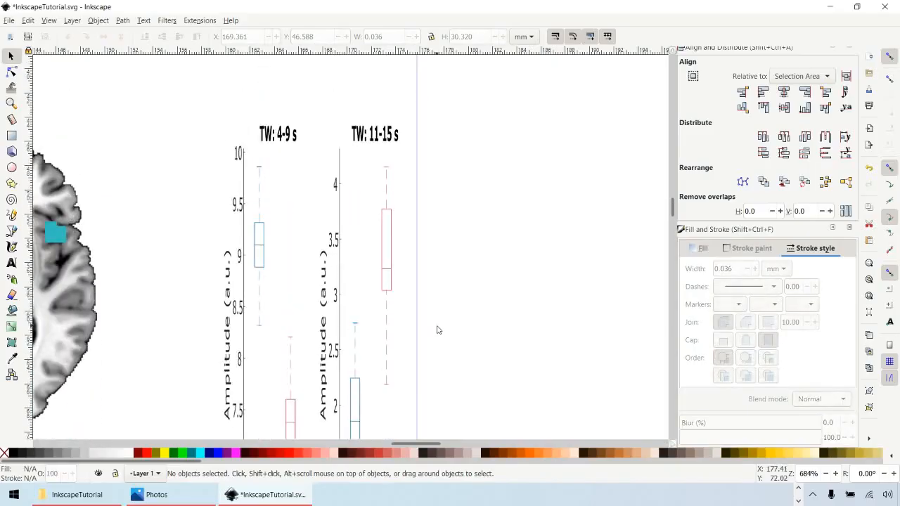
click(339, 164)
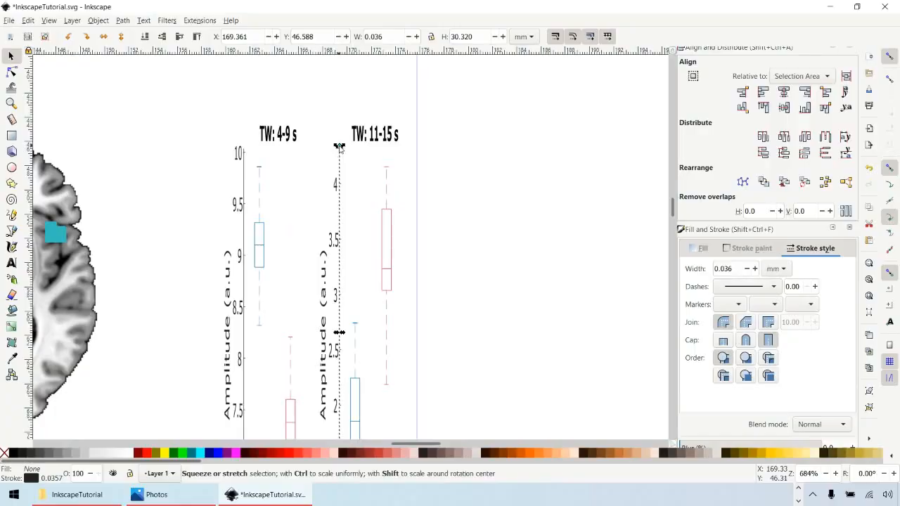
drag(340, 151, 339, 181)
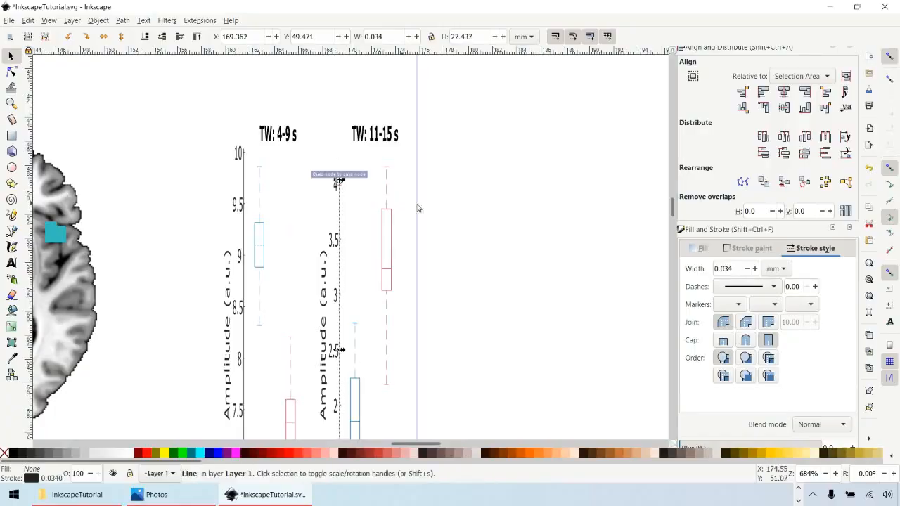
click(422, 212)
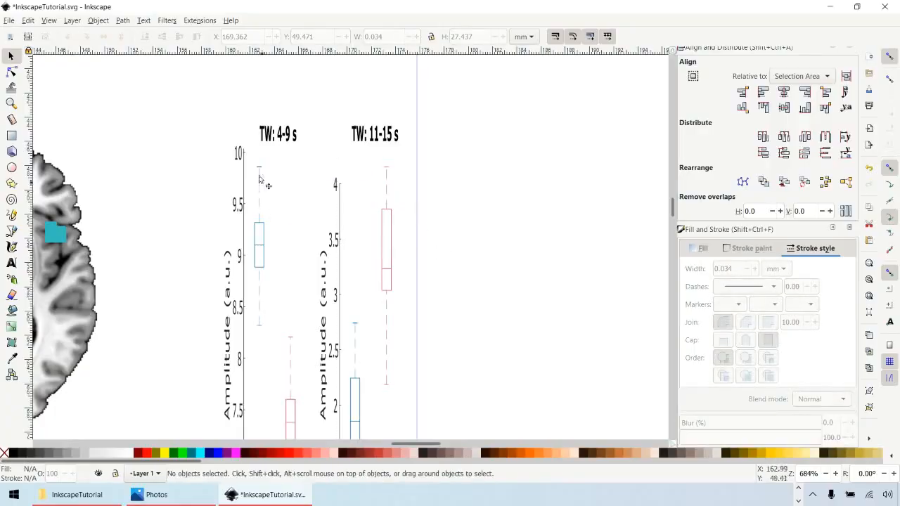
Step: Ungroup the dashed whiskers of both box plots into individual lines and select the lower Ignore whisker in TW: 11-15 s
scroll(480, 260, down, 5)
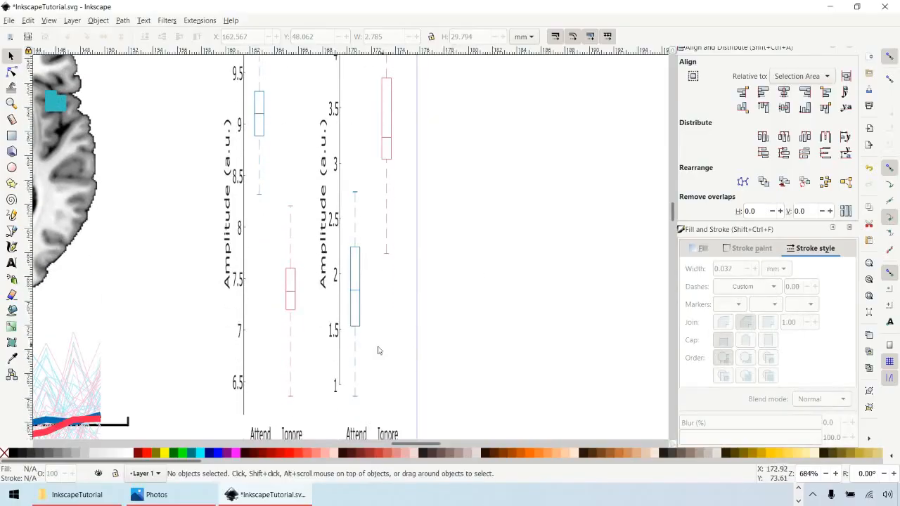
click(354, 355)
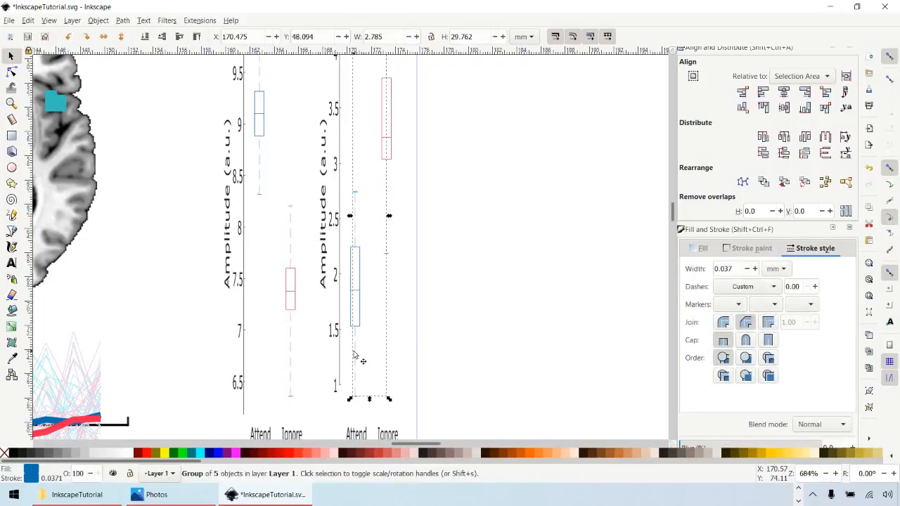
right_click(355, 355)
click(382, 276)
click(298, 337)
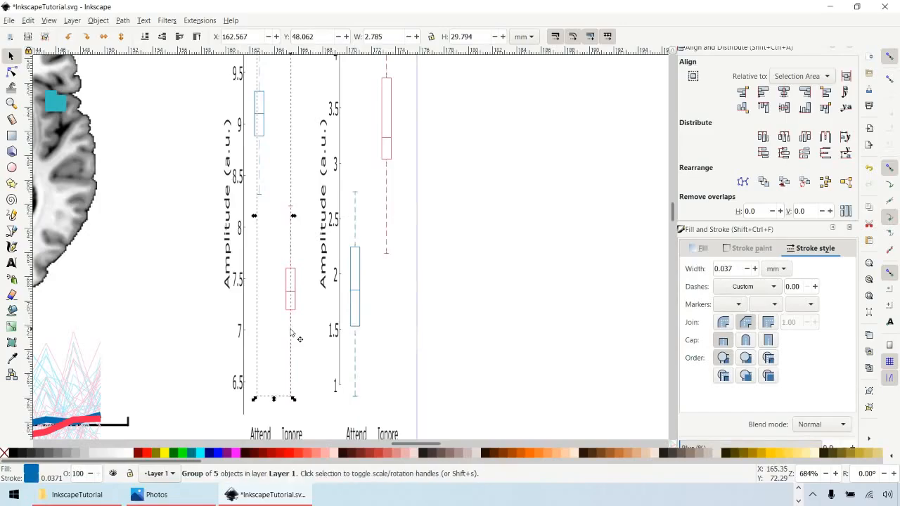
right_click(298, 336)
click(318, 254)
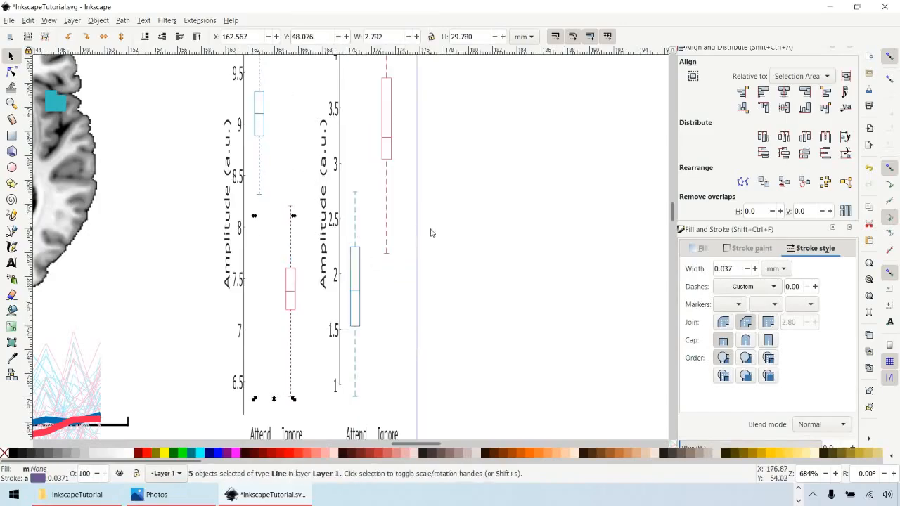
click(433, 231)
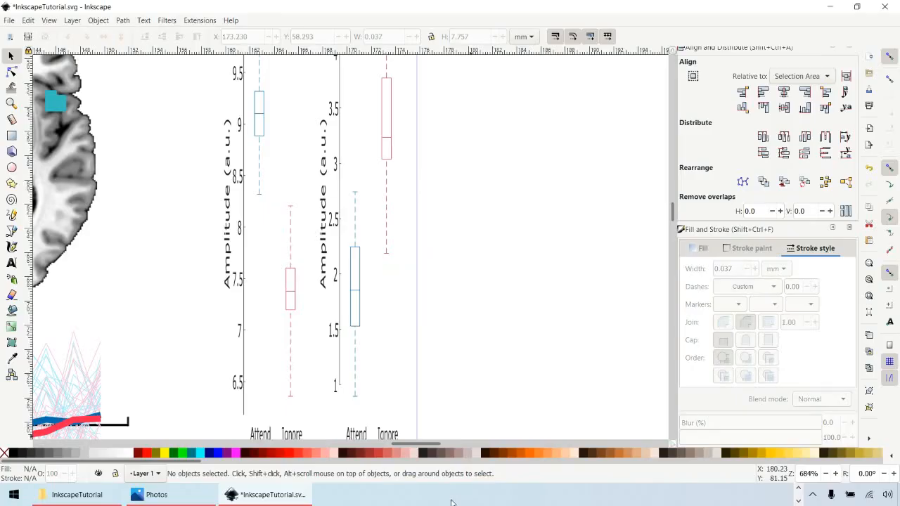
click(386, 216)
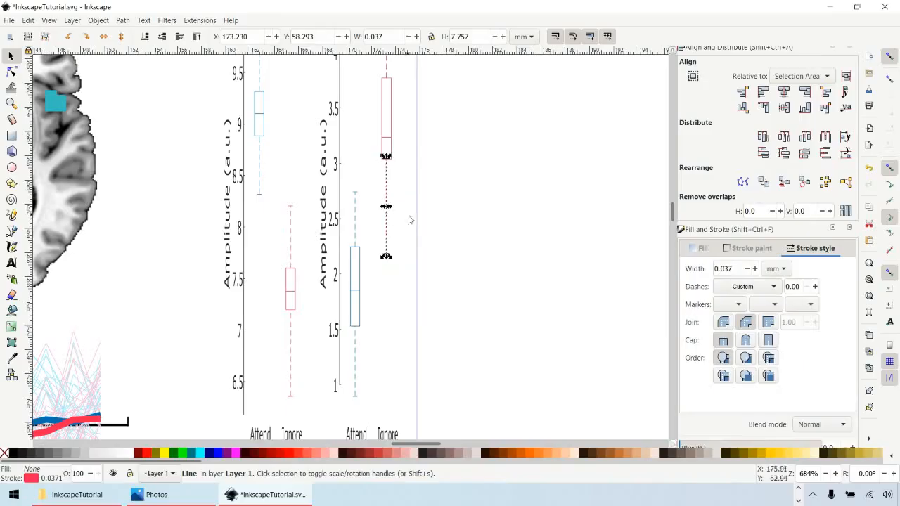
Step: Set the stroke width of both Ignore whiskers in TW: 11-15 s to 0.5 pt
scroll(439, 225, up, 2)
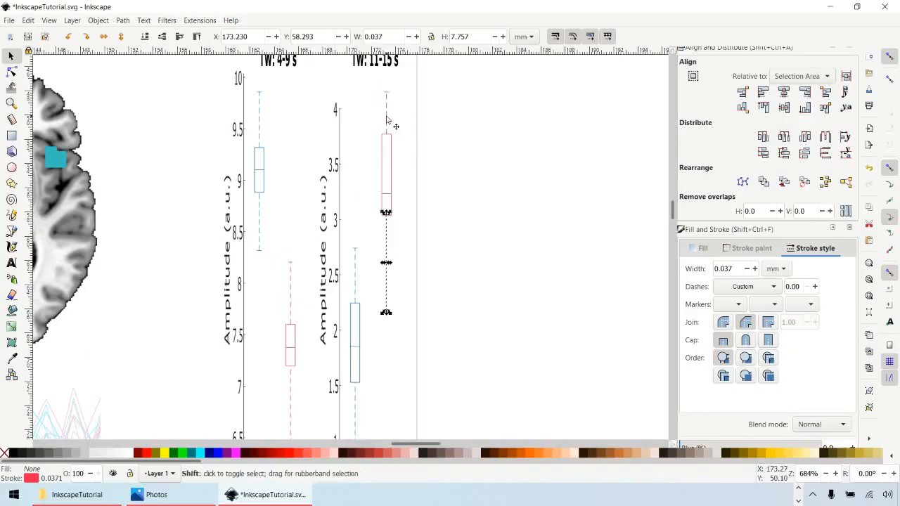
shift+click(386, 118)
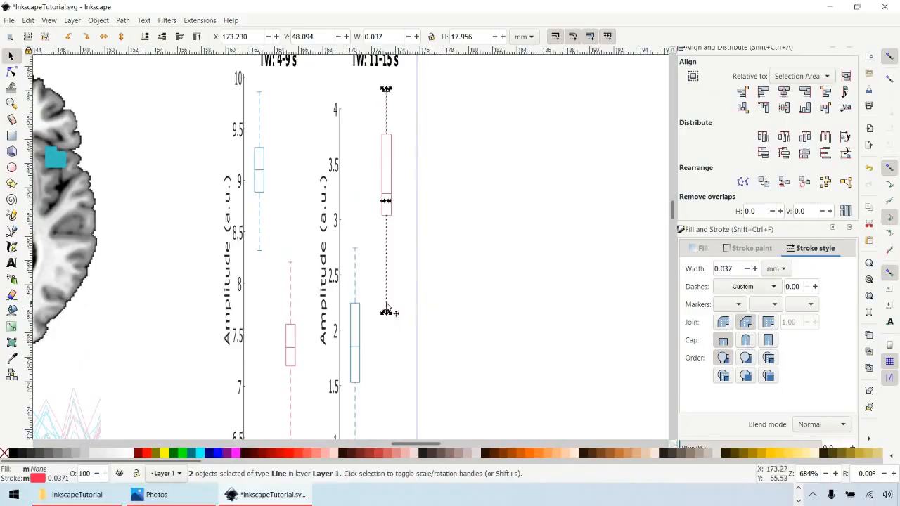
click(777, 268)
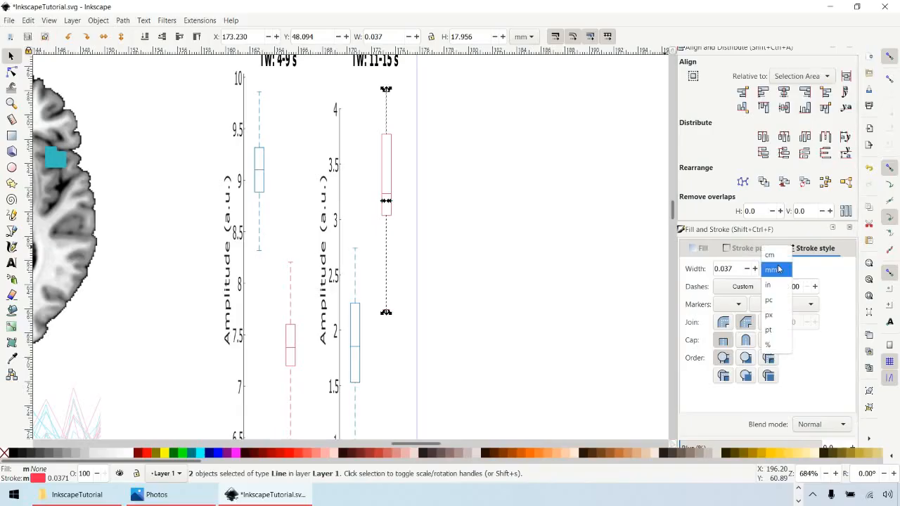
click(771, 331)
drag(734, 268, 699, 268)
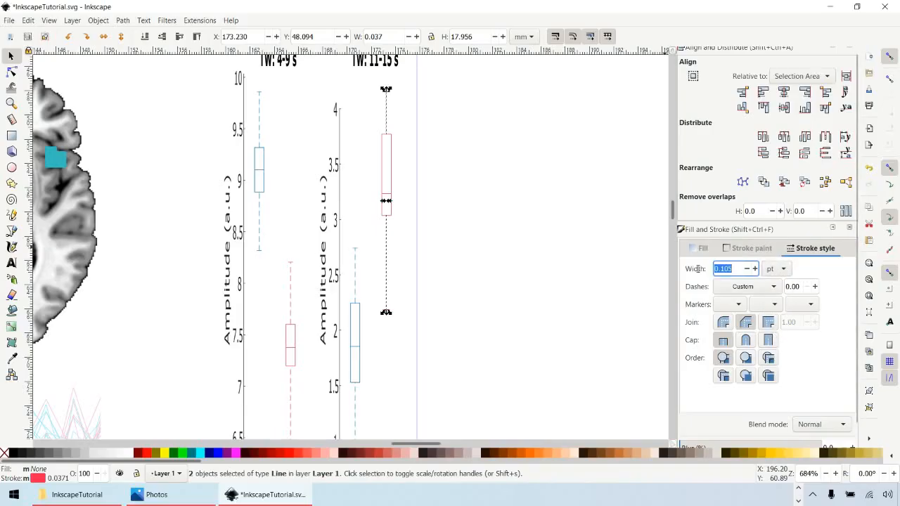
text(0.5)
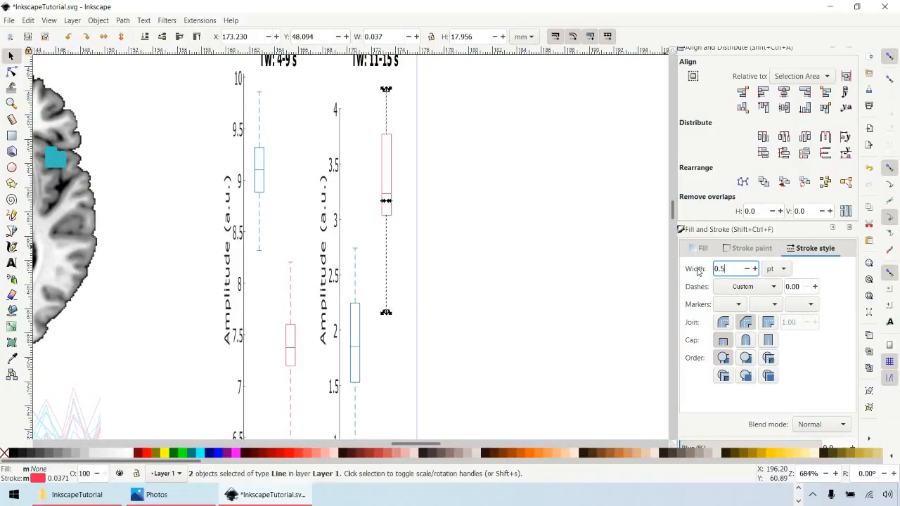
key(Return)
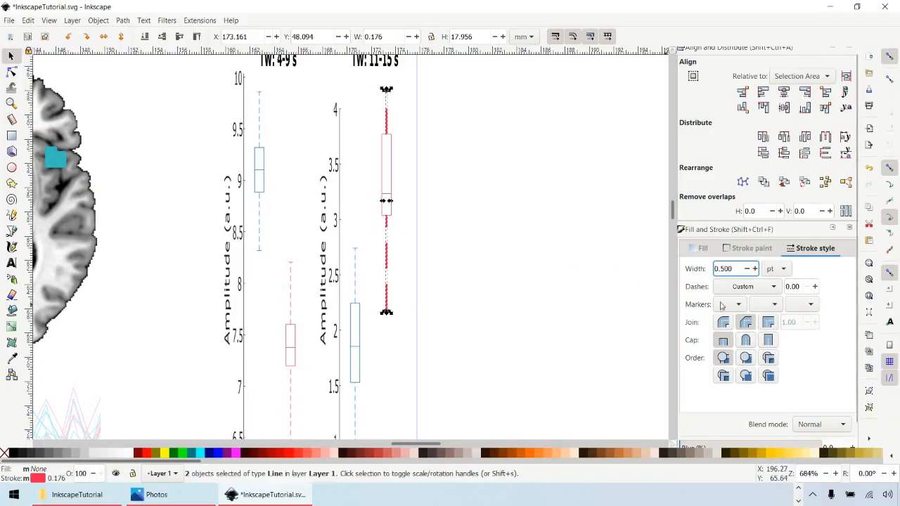
Step: Replace the custom dashes of the two TW: 11-15 s Ignore whiskers with the finest dotted pattern
click(759, 287)
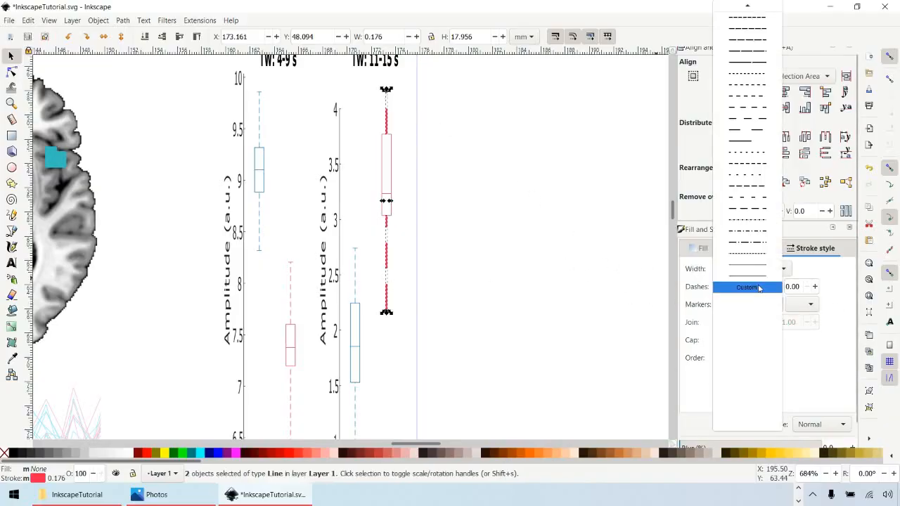
click(744, 77)
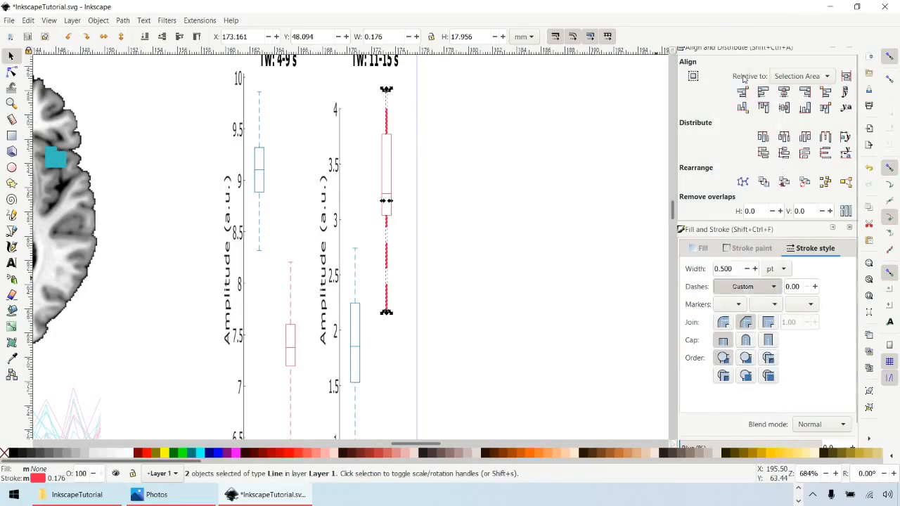
click(763, 287)
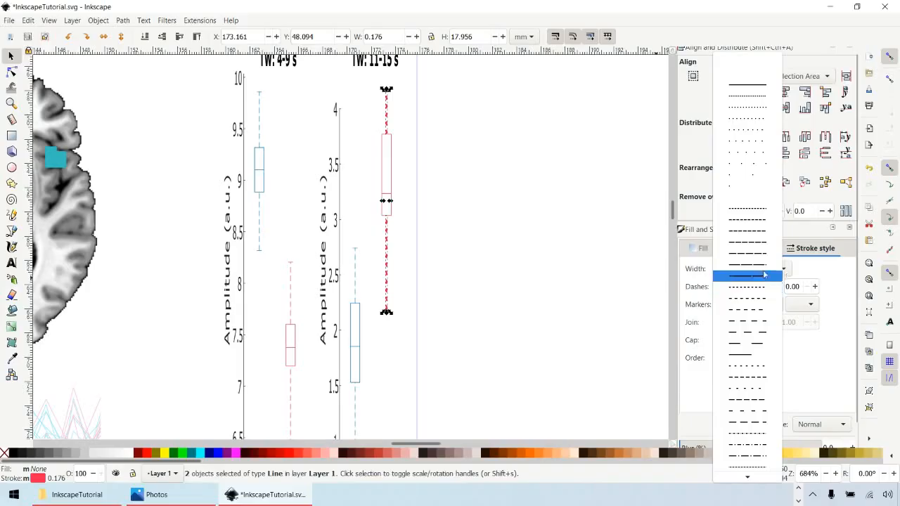
click(753, 99)
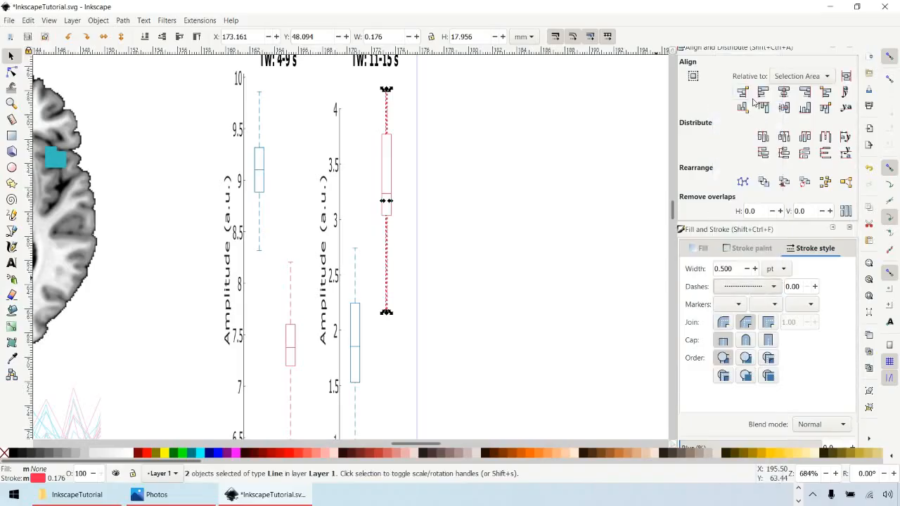
click(450, 263)
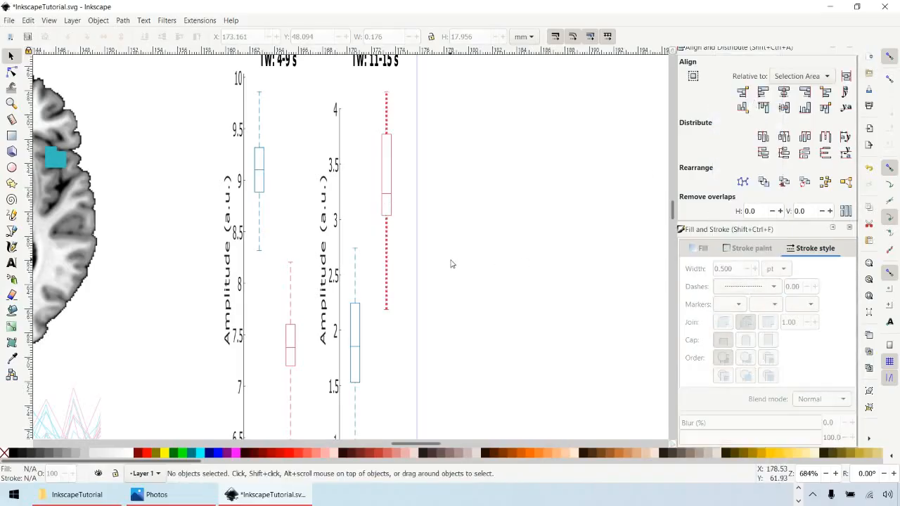
Step: Set the stroke width of the two end caps on the TW: 11-15 s Ignore whiskers to 0.5 pt
click(388, 95)
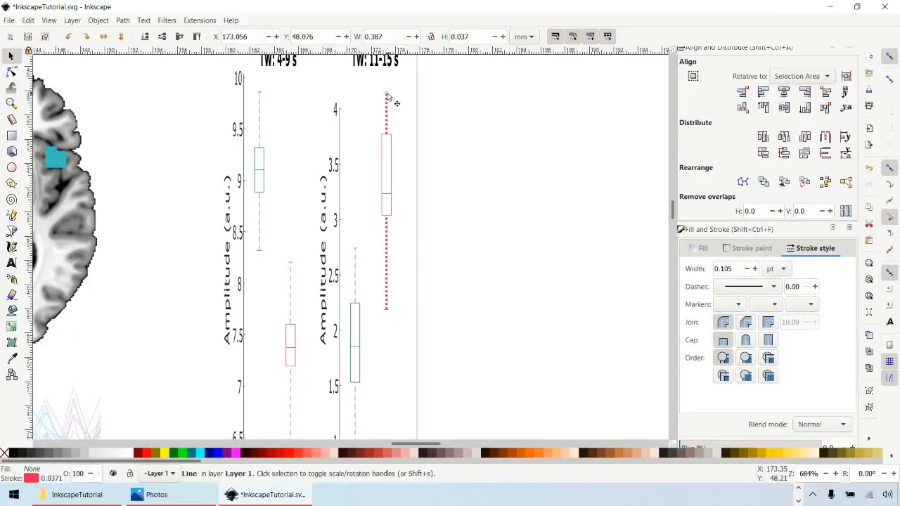
shift+click(387, 316)
triple_click(727, 268)
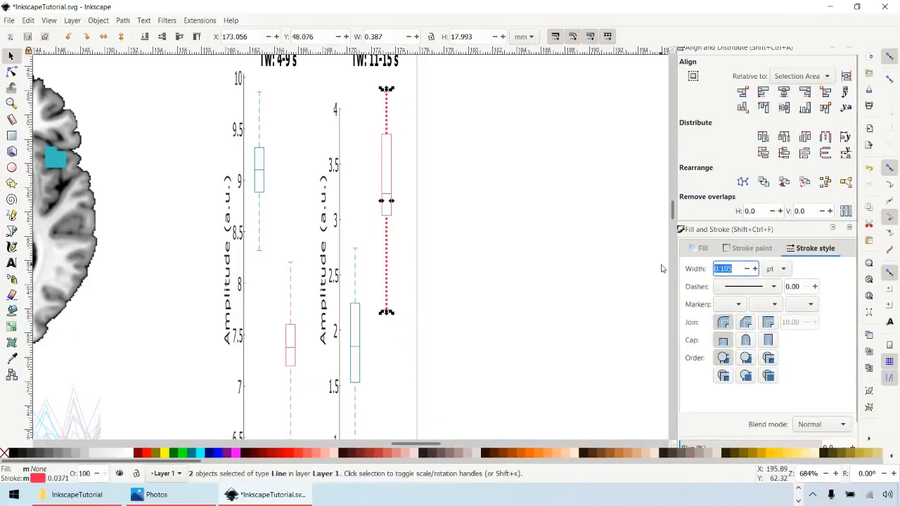
text(0.5)
key(Return)
click(412, 191)
Step: Set the stroke width of the Ignore box and its median line in TW: 11-15 s to 0.5 pt
click(391, 186)
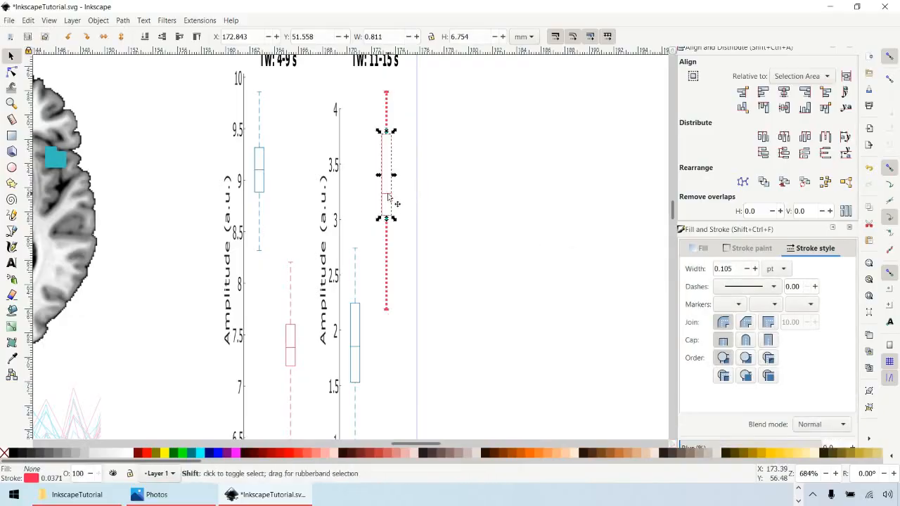
shift+click(385, 193)
triple_click(727, 268)
text(0.5)
key(Return)
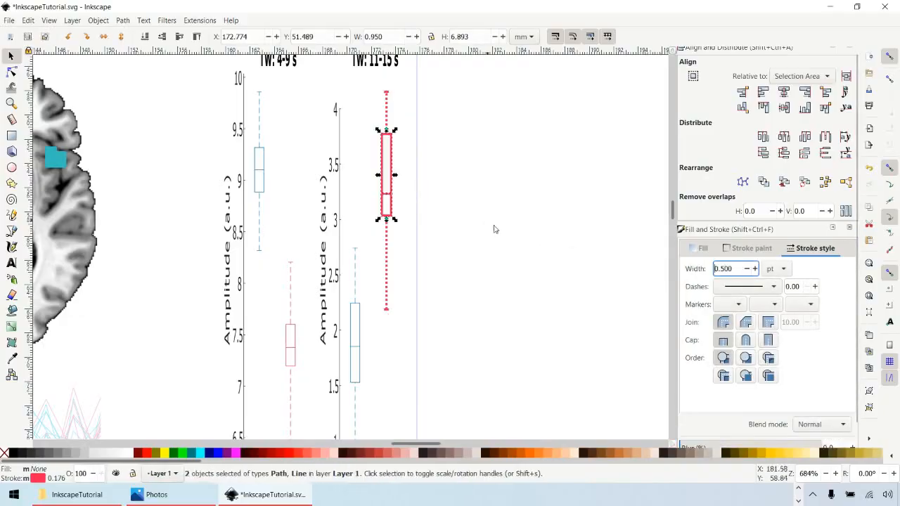
click(495, 229)
Step: Set the stroke width of both Attend whiskers in TW: 11-15 s to 0.5 pt
scroll(433, 262, down, 1)
scroll(433, 262, down, 2)
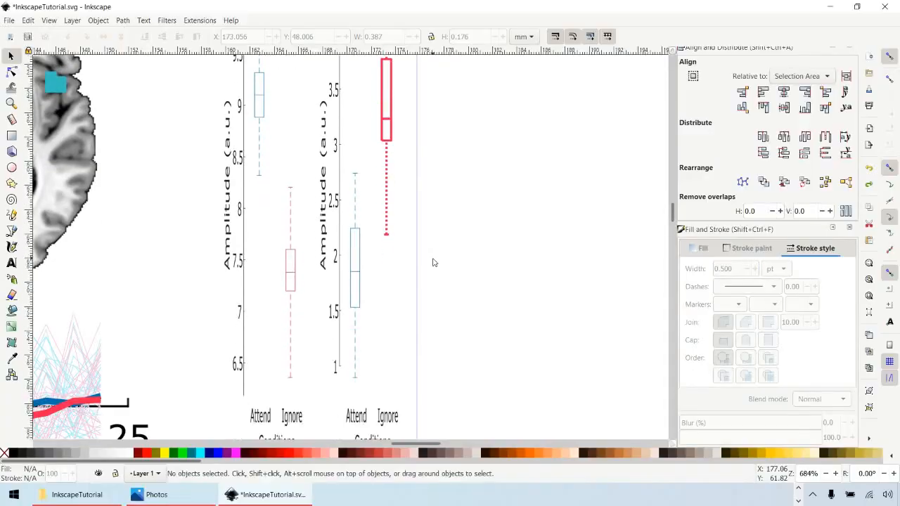
click(355, 197)
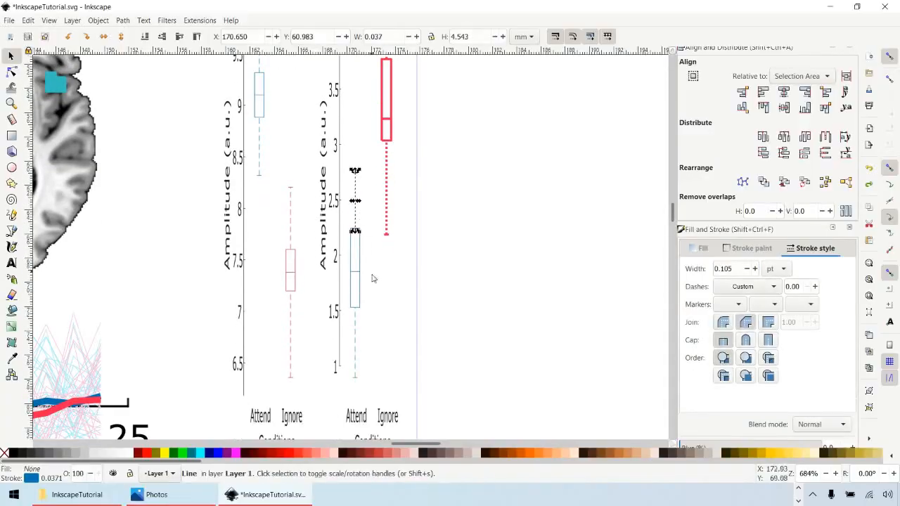
shift+click(355, 340)
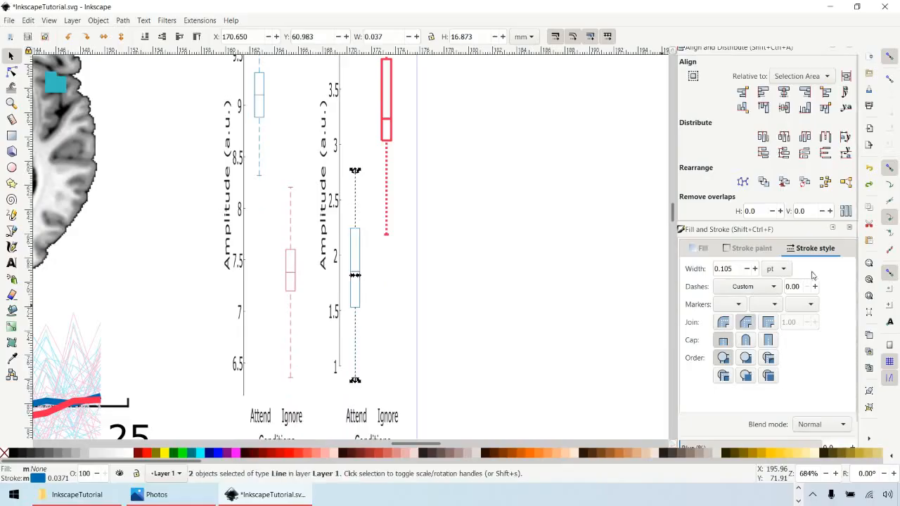
triple_click(724, 269)
text(0.5)
key(Return)
Step: Apply the finest dotted pattern to the two TW: 11-15 s Attend whiskers
click(748, 286)
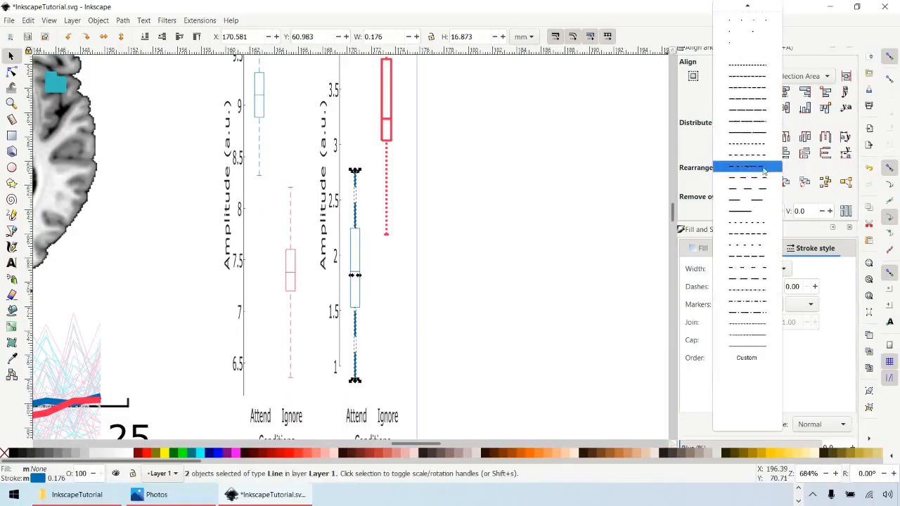
scroll(749, 162, up, 2)
click(746, 32)
click(757, 284)
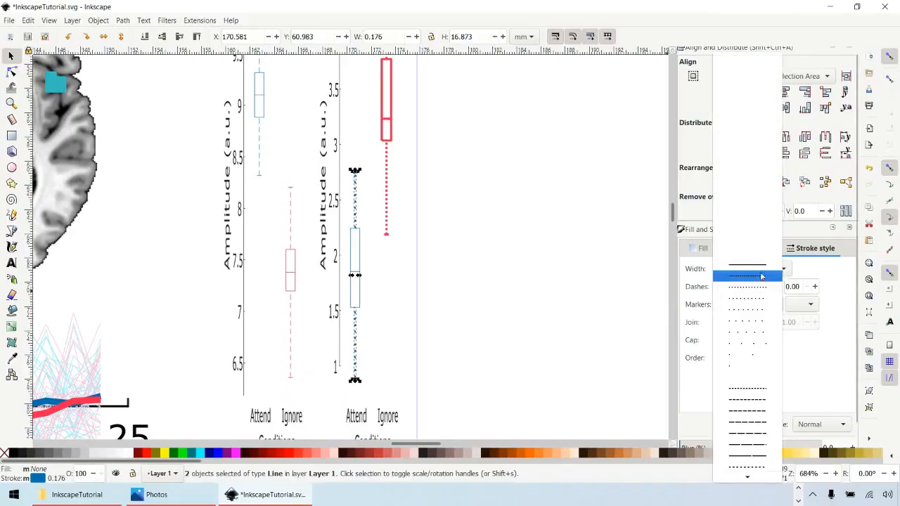
click(763, 276)
click(453, 257)
Step: Set the end caps, box and median line of Attend in TW: 11-15 s to a 0.5 pt stroke
click(356, 172)
shift+click(357, 381)
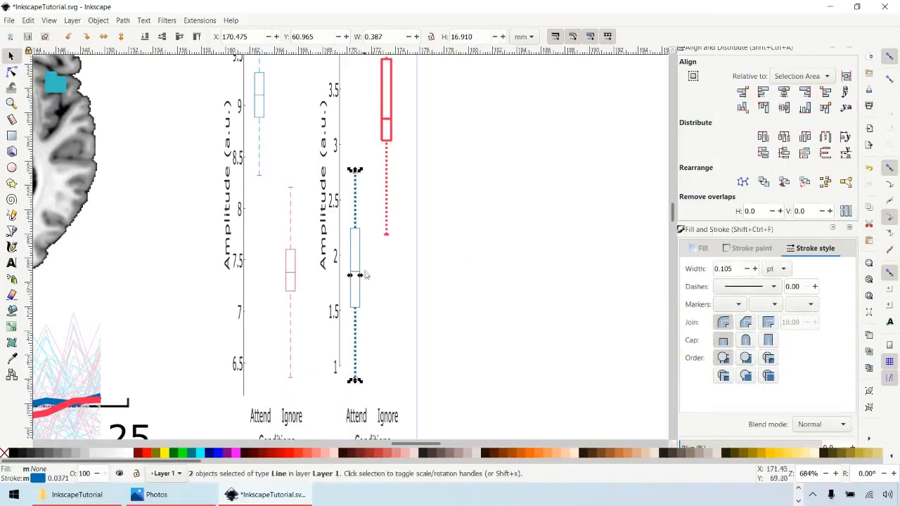
shift+click(360, 285)
shift+click(355, 274)
triple_click(730, 268)
text(0.105)
key(Return)
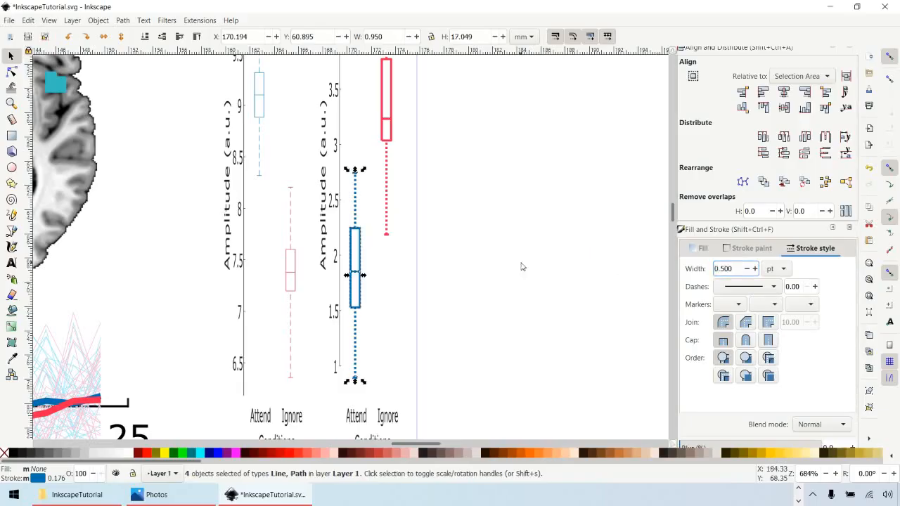
click(510, 262)
Step: Set every line of the Ignore box plot in TW: 4-9 s, including whiskers and caps, to a 0.5 pt stroke
click(290, 205)
click(272, 210)
drag(277, 168, 302, 388)
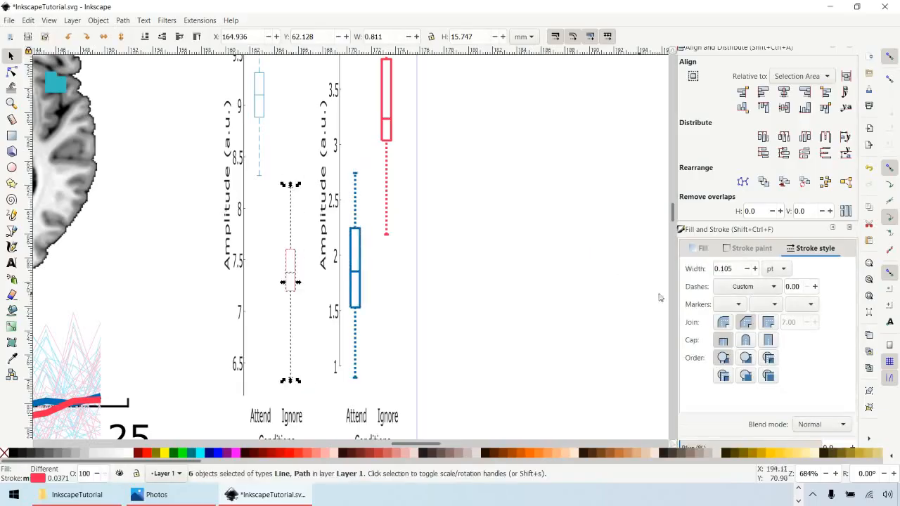
triple_click(731, 268)
text(0.5)
key(Return)
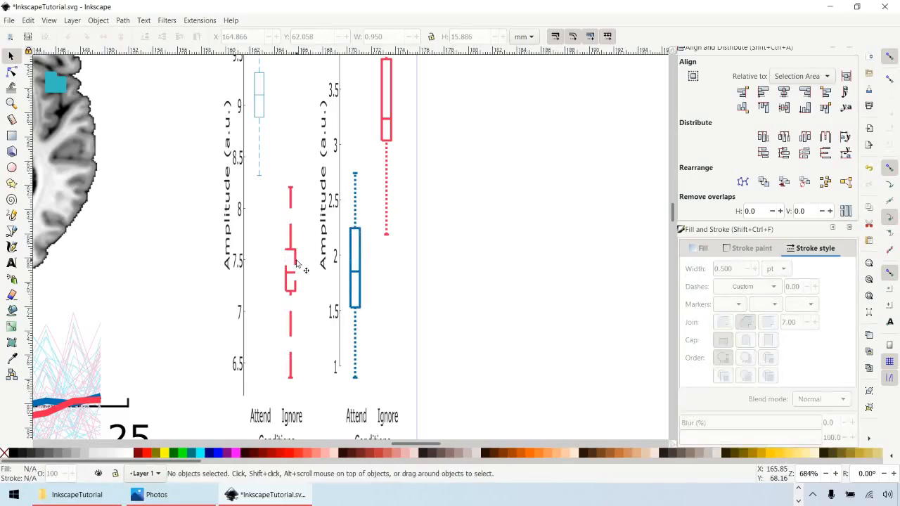
Step: Give the outline of the TW: 4-9 s Ignore box a solid line instead of dashes
click(295, 262)
click(768, 287)
click(751, 6)
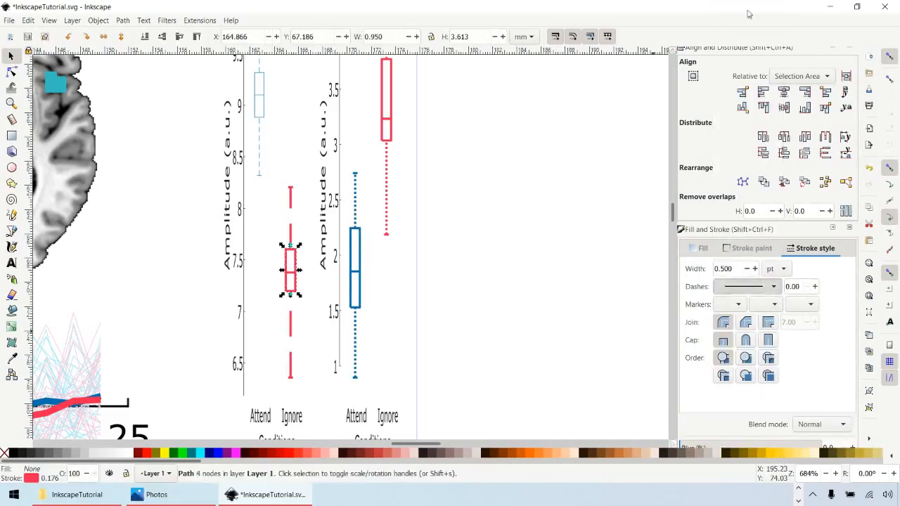
Step: Apply the finest dotted pattern to both Ignore whiskers in TW: 4-9 s
click(291, 229)
shift+click(291, 320)
click(774, 287)
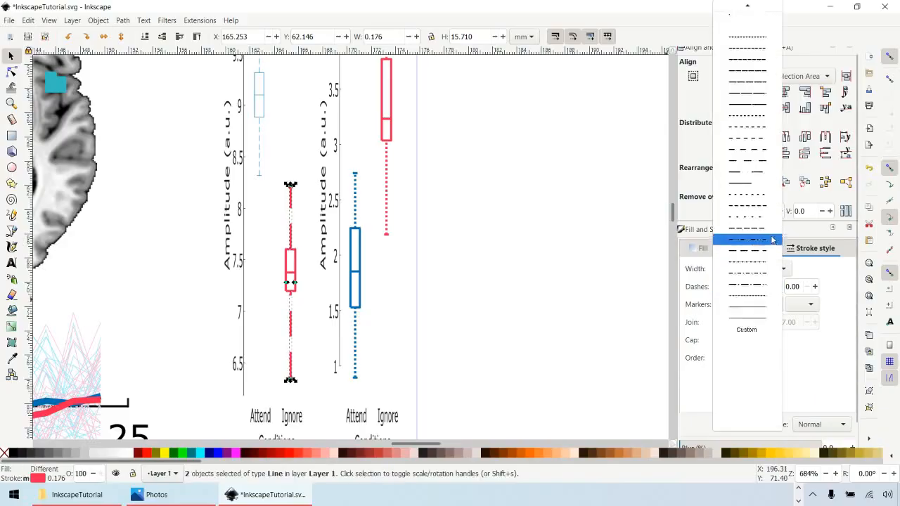
click(777, 33)
click(511, 249)
Step: Give both Attend whiskers in TW: 4-9 s a 0.5 pt stroke with the finest dotted pattern
scroll(278, 193, up, 5)
click(260, 148)
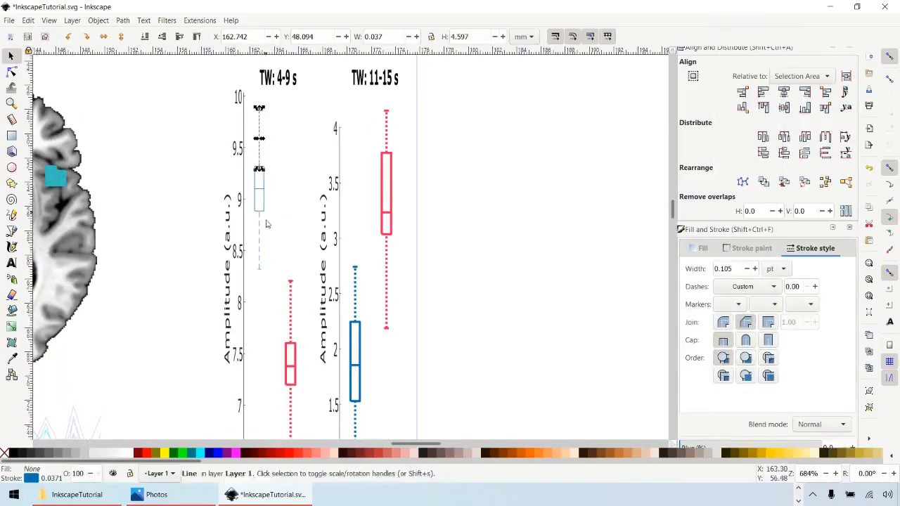
shift+click(260, 232)
double_click(724, 269)
text(0.5)
key(Return)
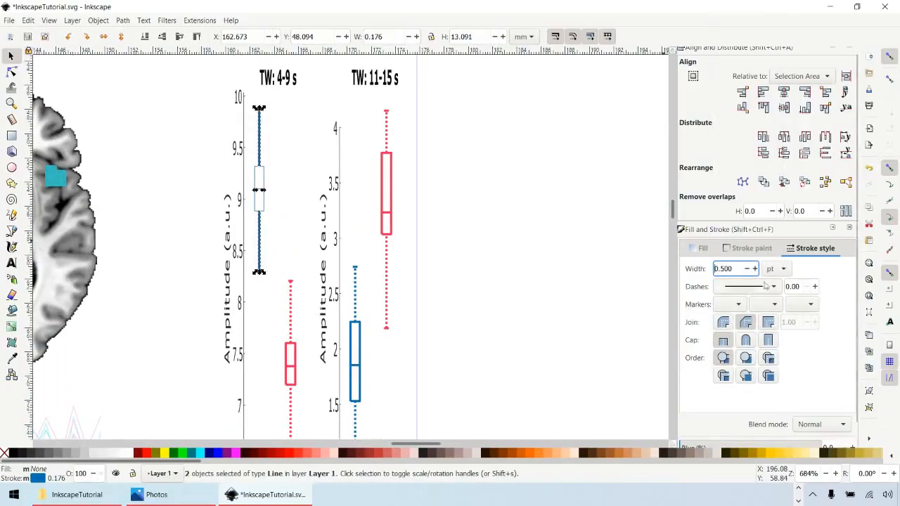
click(766, 287)
click(759, 338)
click(279, 184)
Step: Set the end caps, box and median line of Attend in TW: 4-9 s to a 0.5 pt stroke
click(260, 269)
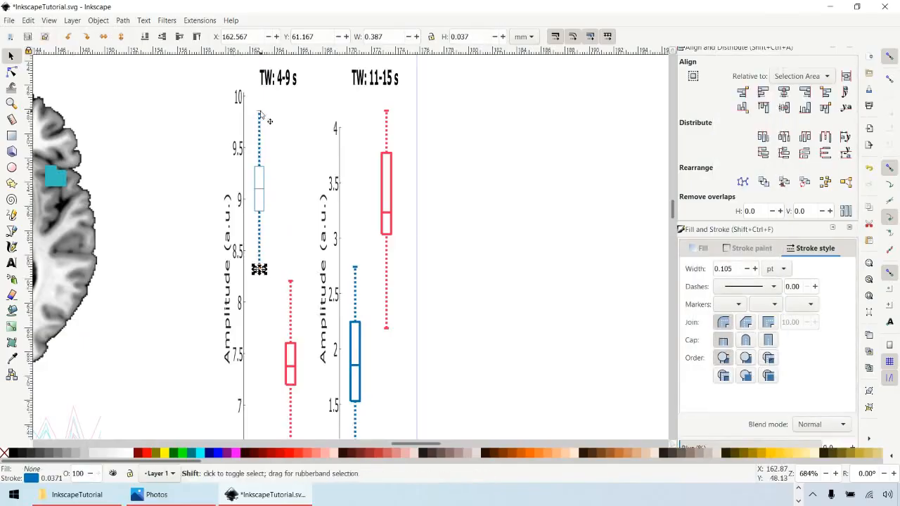
shift+click(260, 110)
shift+click(259, 166)
shift+click(260, 189)
drag(733, 269, 698, 271)
text(0.5)
key(Return)
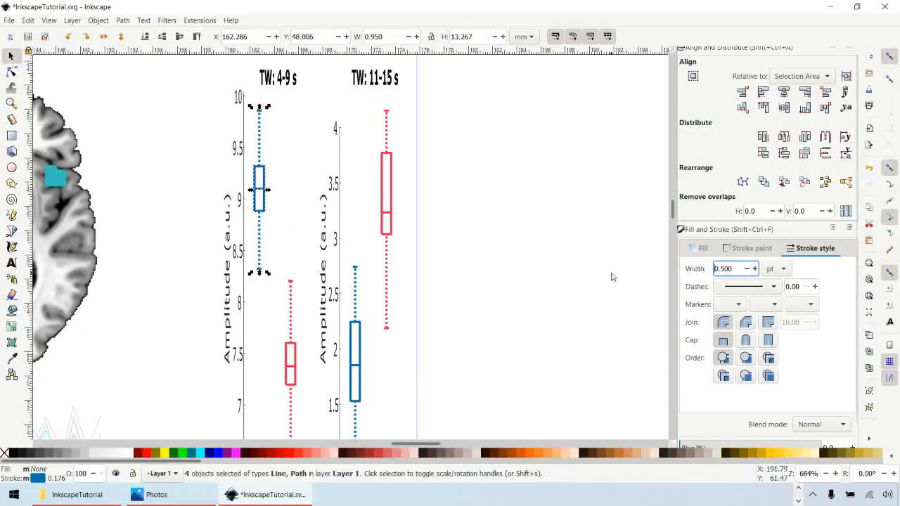
click(449, 269)
Step: Examine the restyled whiskers and boxes of both plots from their titles down to the condition labels
scroll(448, 269, down, 1)
scroll(449, 270, down, 6)
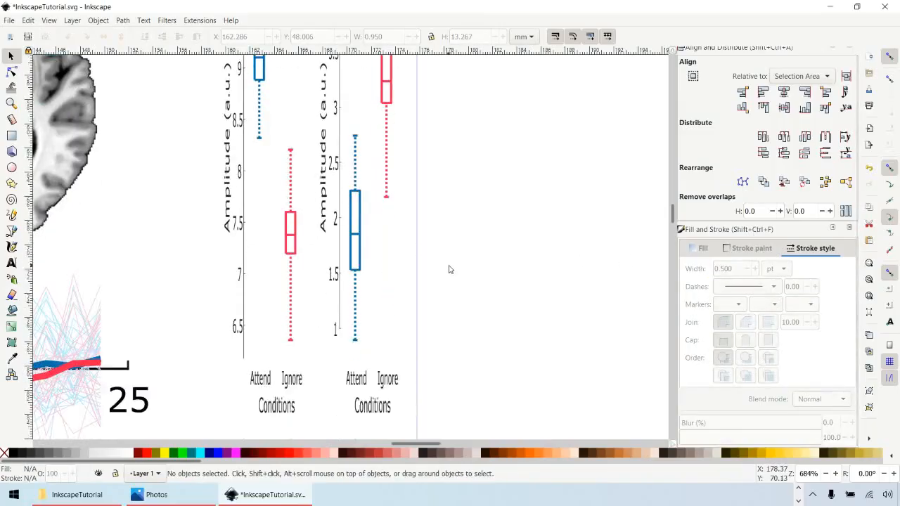
scroll(449, 269, up, 5)
scroll(450, 269, down, 3)
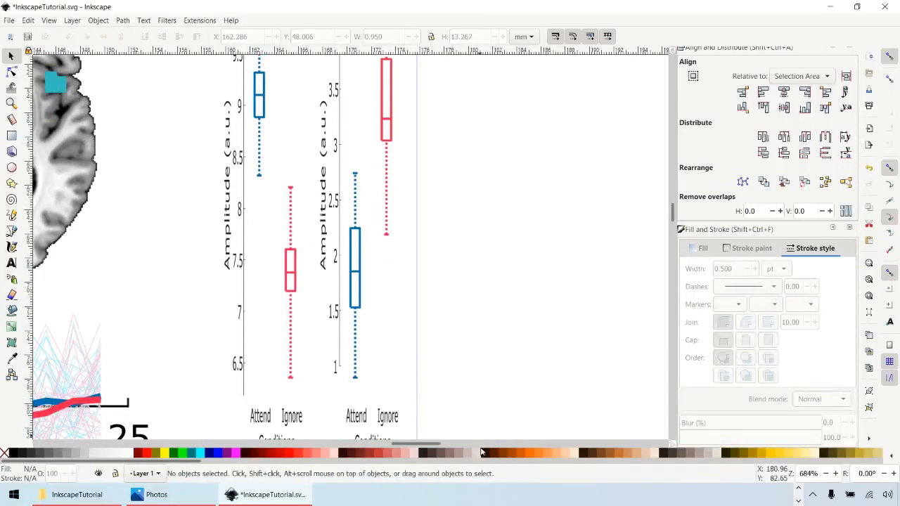
scroll(488, 256, up, 6)
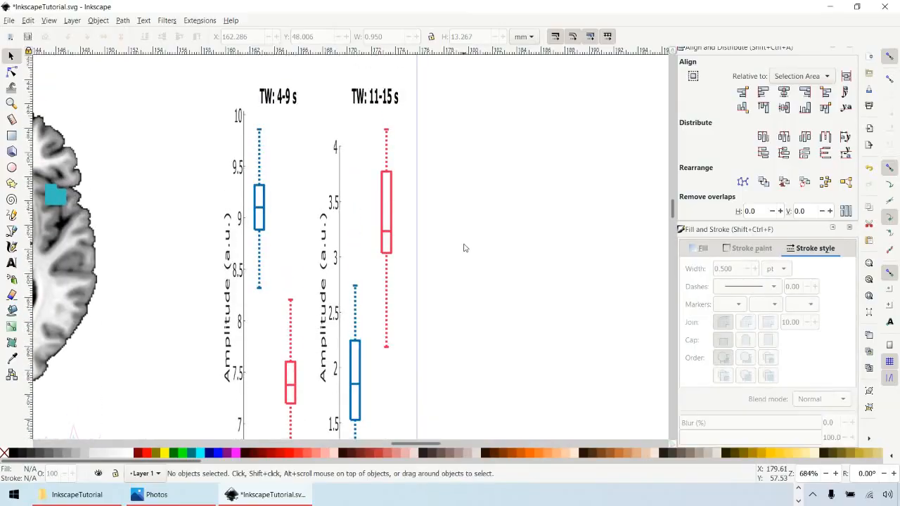
scroll(461, 247, down, 4)
scroll(456, 261, up, 2)
scroll(403, 213, up, 2)
Step: Select the whole TW: 11-15 s box plot with its axis and labels and shift it about 1 mm to the right
mouse_move(303, 83)
mouse_down()
mouse_move(457, 337)
mouse_move(460, 430)
mouse_move(464, 25)
mouse_move(466, 227)
mouse_up()
scroll(499, 242, up, 10)
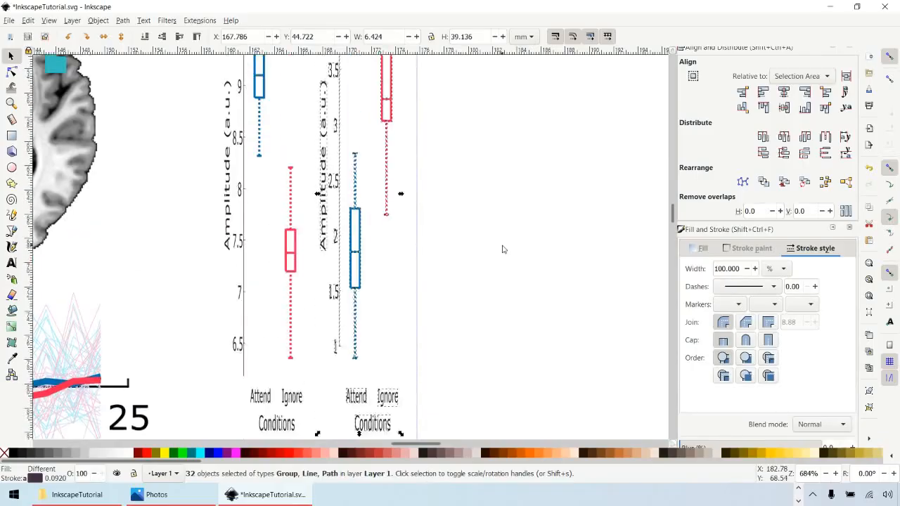
key(Right)
key(Right)
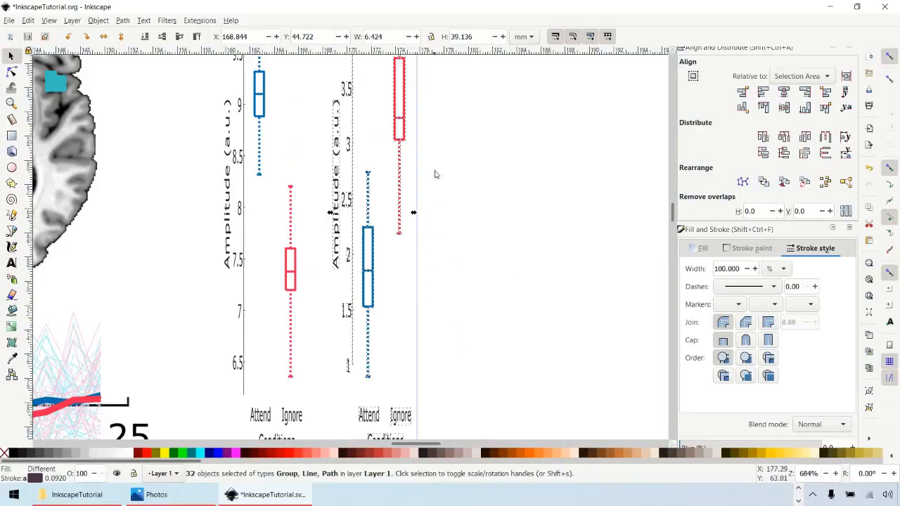
Step: Select the whole TW: 4-9 s box plot with its axis and labels and shift it about 2 mm to the left
scroll(465, 249, up, 5)
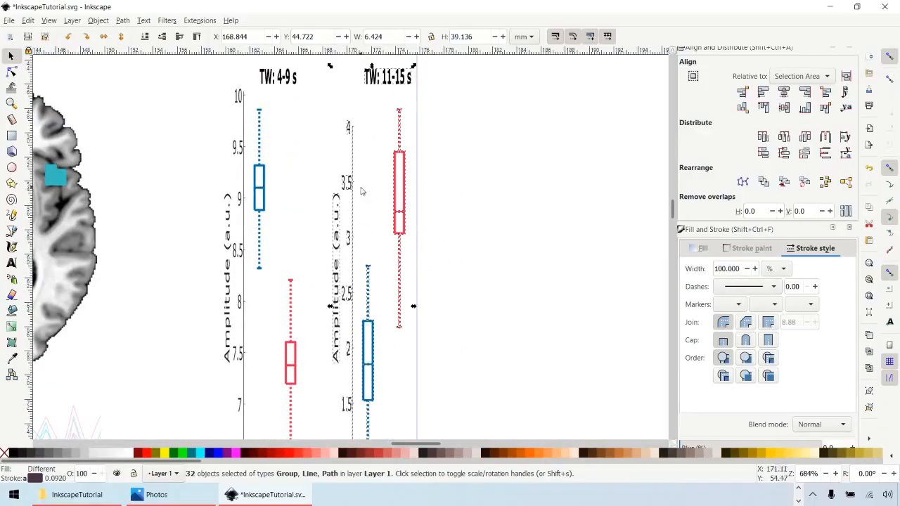
drag(209, 70, 319, 250)
scroll(500, 259, up, 8)
key(Left)
key(Left)
key(Left)
key(Left)
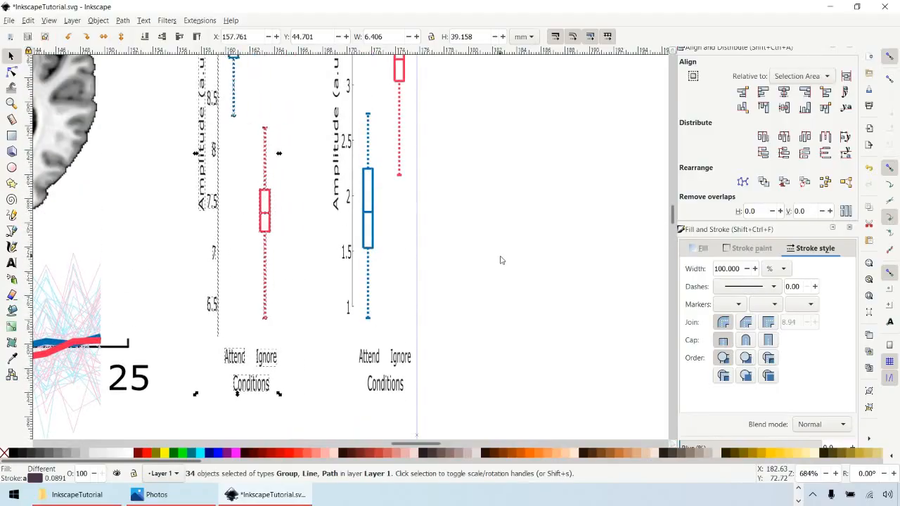
key(Escape)
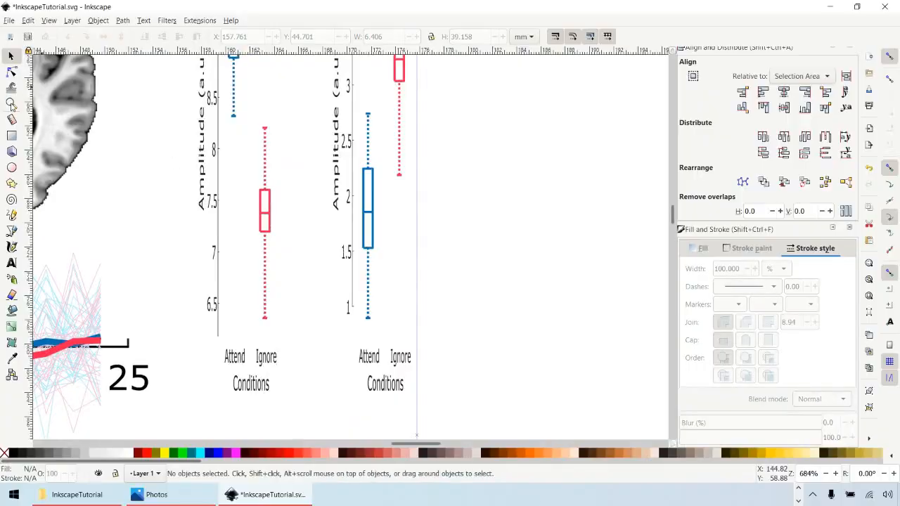
Step: Bring both box plots fully into view beside the brain image and save the drawing
click(11, 104)
shift+click(313, 175)
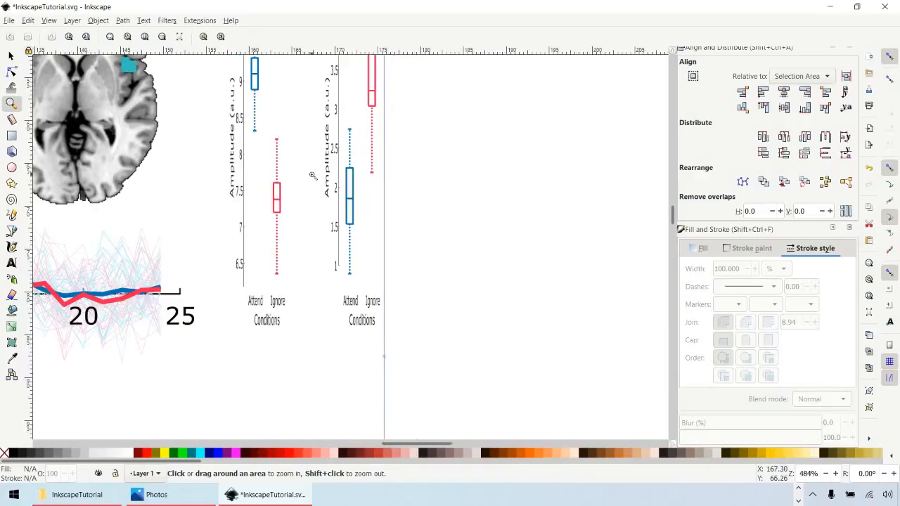
shift+click(313, 176)
scroll(321, 186, up, 1)
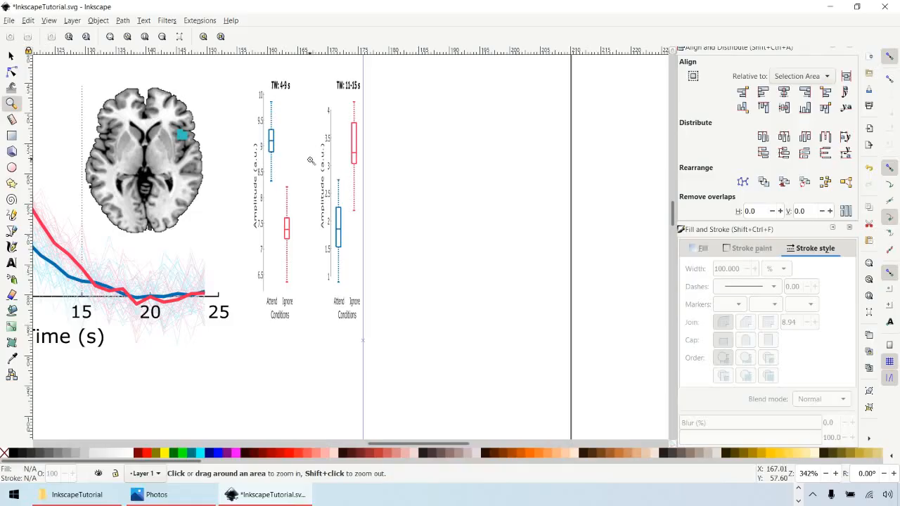
click(310, 161)
shift+click(311, 161)
key(ctrl+s)
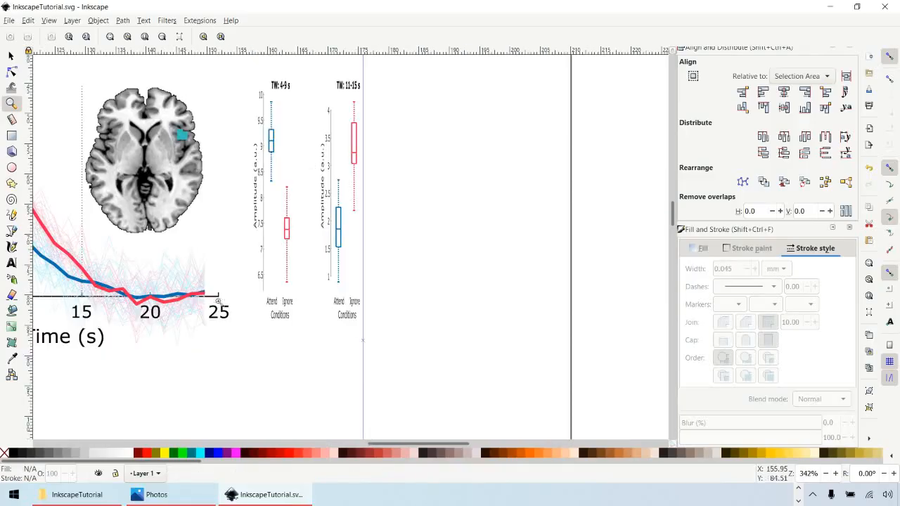
Step: Move the axis numbers, Amplitude label and condition labels of TW: 11-15 s aside into the blank area right of the plot
click(11, 55)
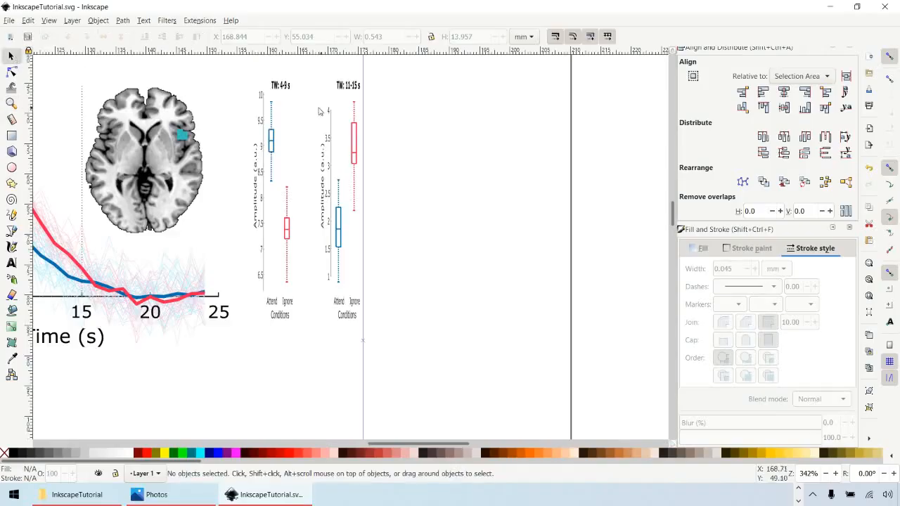
drag(311, 97, 331, 288)
drag(328, 215, 442, 220)
drag(327, 298, 377, 338)
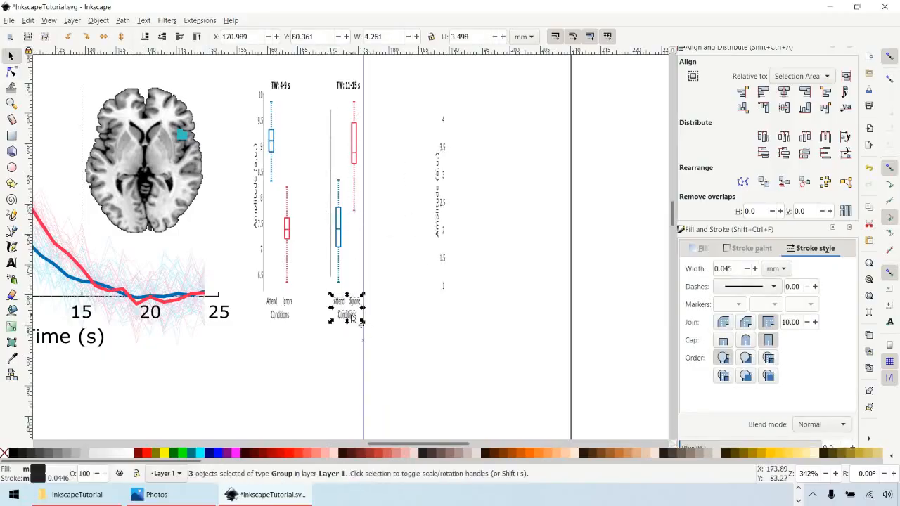
drag(347, 309, 403, 328)
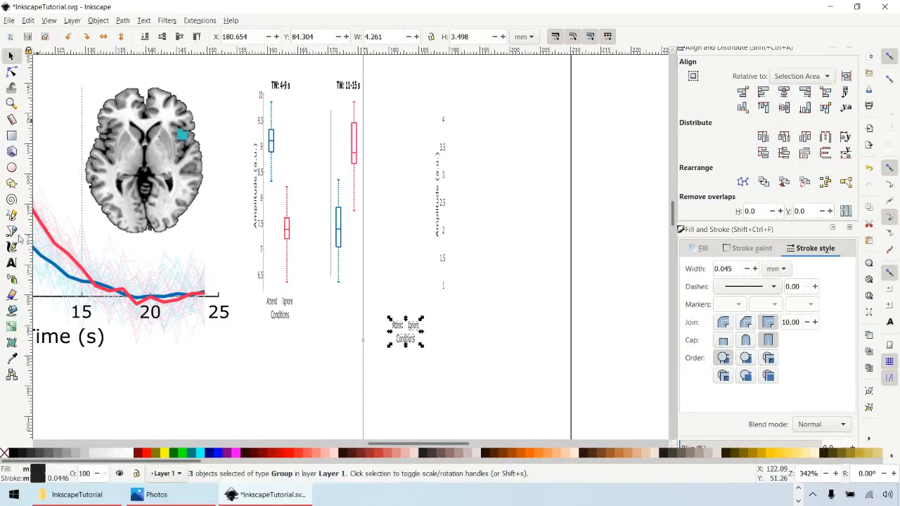
Step: Add a tick label reading 4 in 8 pt sans-serif and place it beside the top tick of the TW: 11-15 s axis
click(11, 262)
click(387, 174)
text(4)
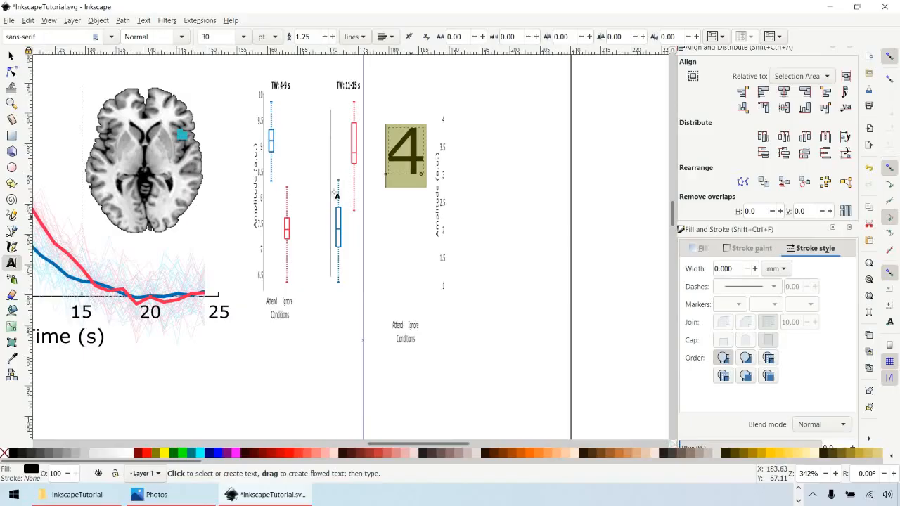
click(111, 36)
click(28, 76)
click(244, 37)
click(229, 83)
click(11, 57)
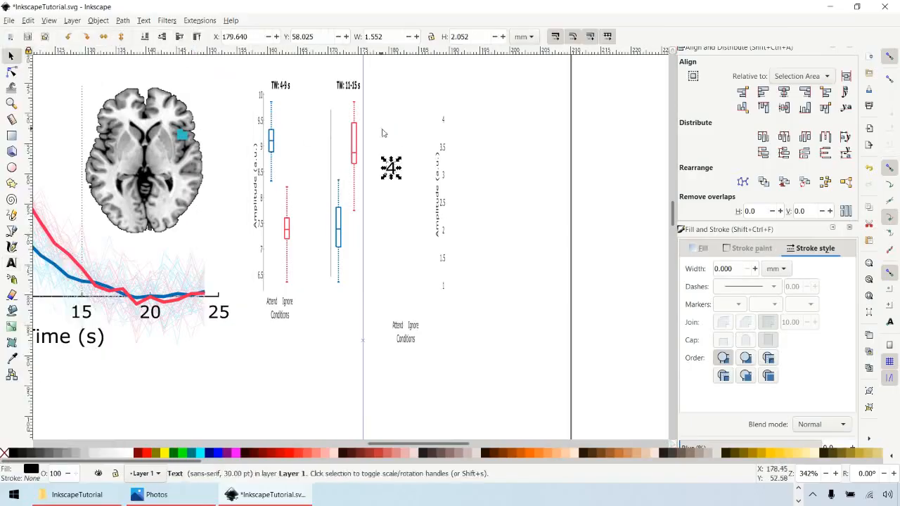
mouse_move(388, 169)
mouse_down()
mouse_move(303, 118)
mouse_move(320, 112)
mouse_move(336, 191)
mouse_move(336, 289)
mouse_up()
Step: Give the axis line and tick marks of TW: 11-15 s a 0.5 pt stroke
click(340, 124)
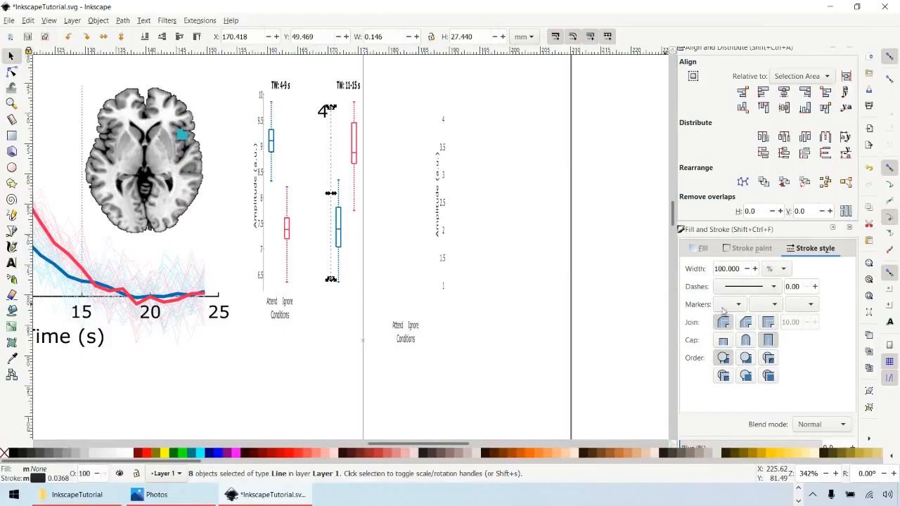
click(779, 269)
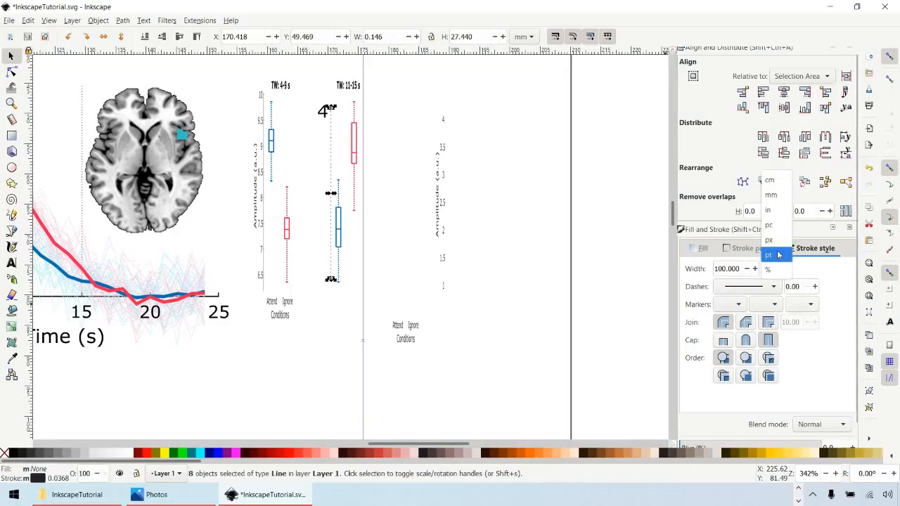
click(778, 254)
drag(751, 270, 677, 273)
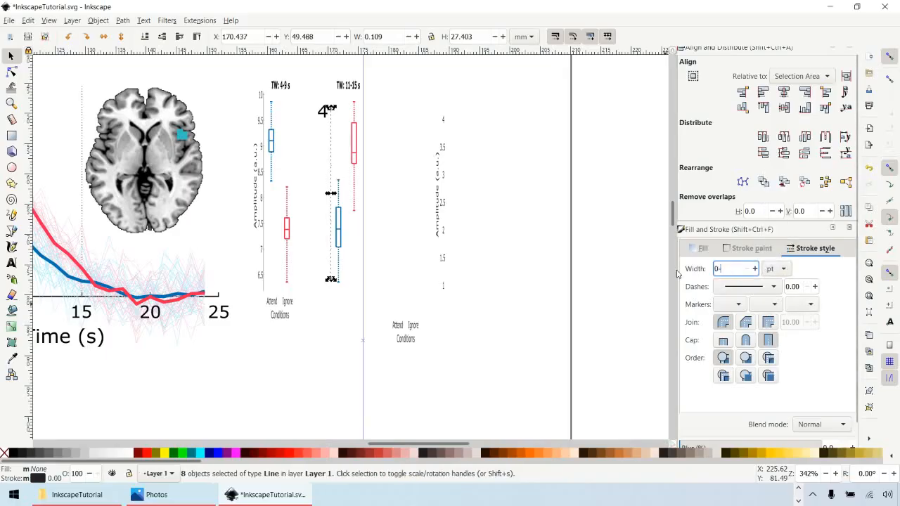
key(BackSpace)
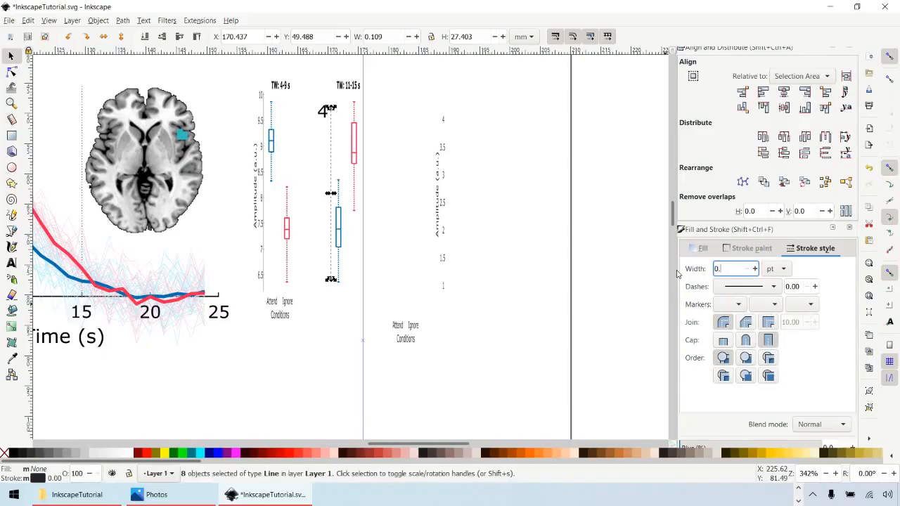
key(Return)
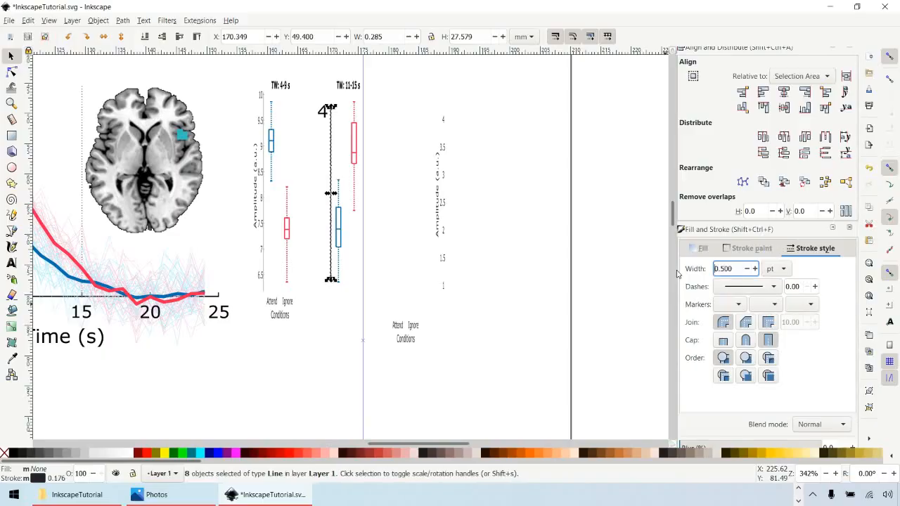
click(374, 194)
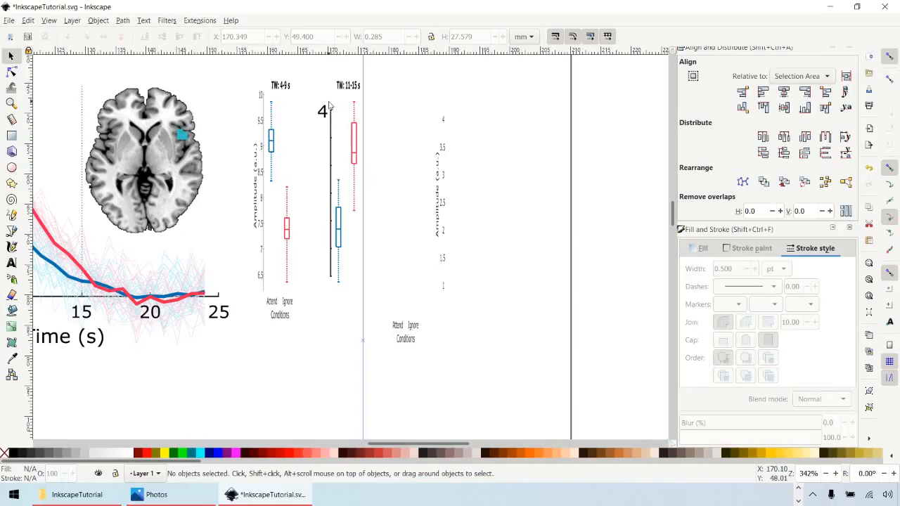
Step: Try to lengthen the tick marks of the TW: 11-15 s axis by stretching them horizontally
drag(326, 107, 335, 297)
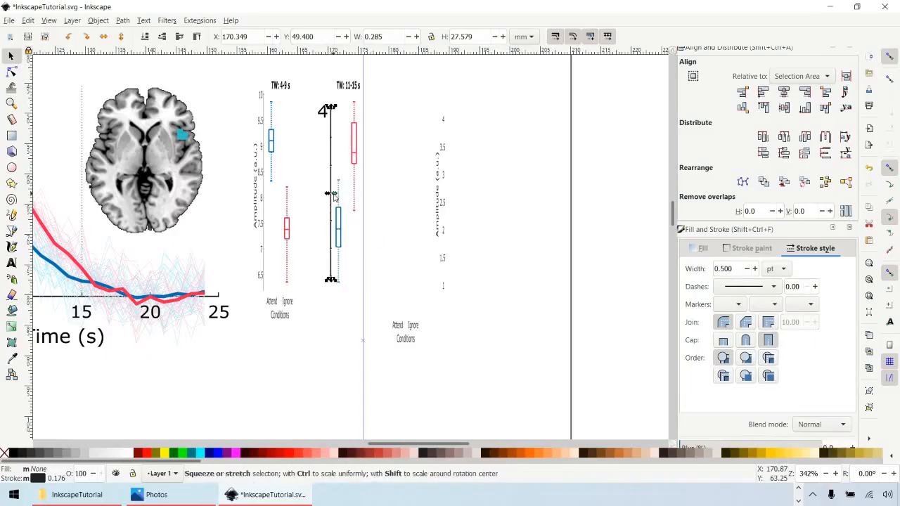
drag(335, 196, 337, 198)
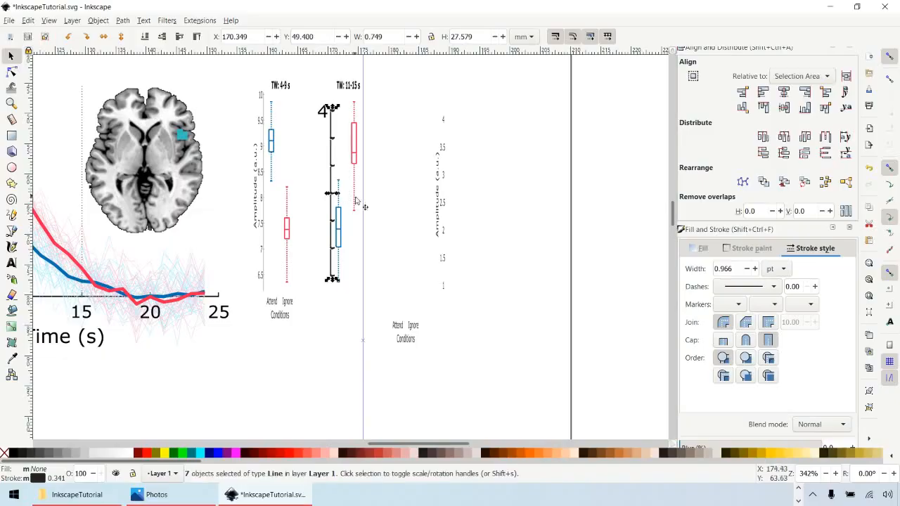
click(380, 214)
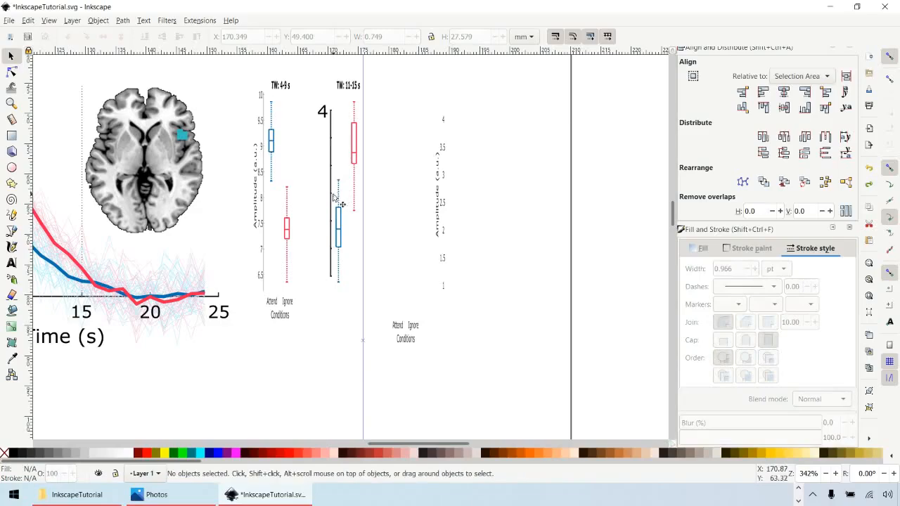
Step: Stretch the TW: 11-15 s tick marks, without the vertical axis line, to a width of about 0.6 mm
drag(327, 106, 341, 295)
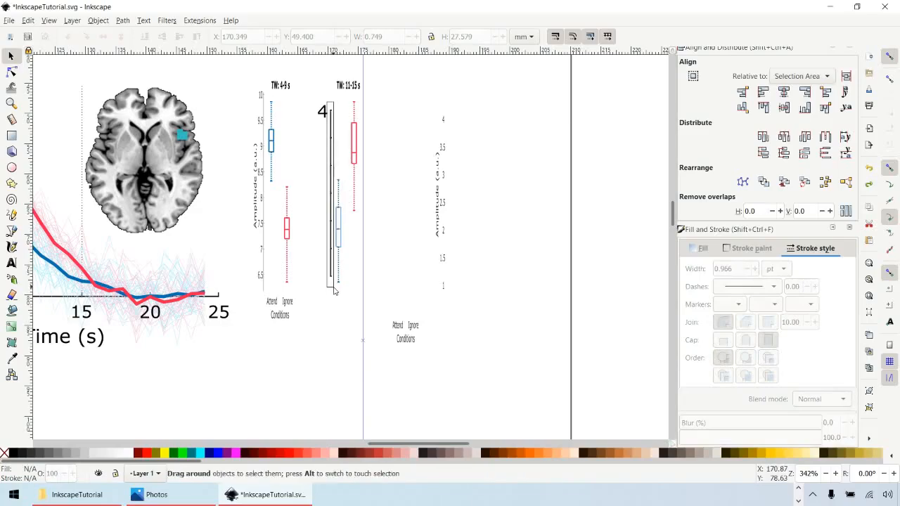
shift+click(331, 188)
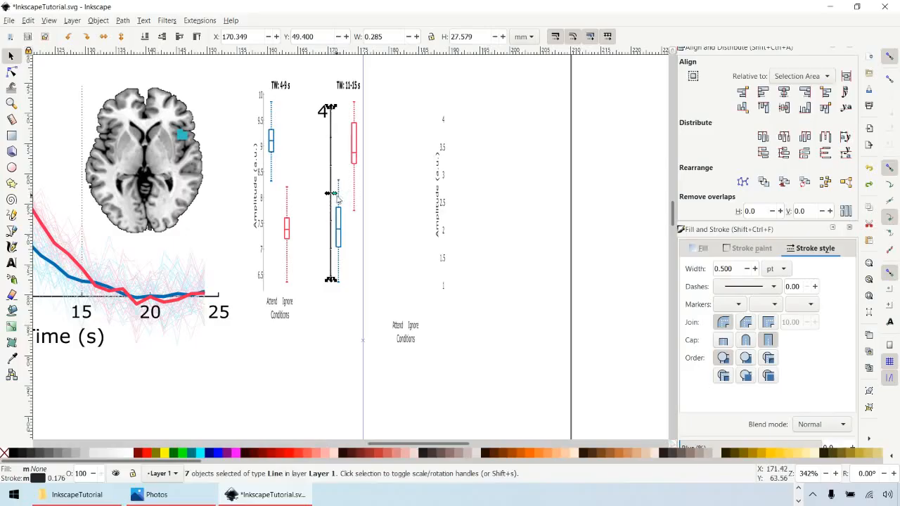
drag(336, 198, 339, 199)
click(377, 215)
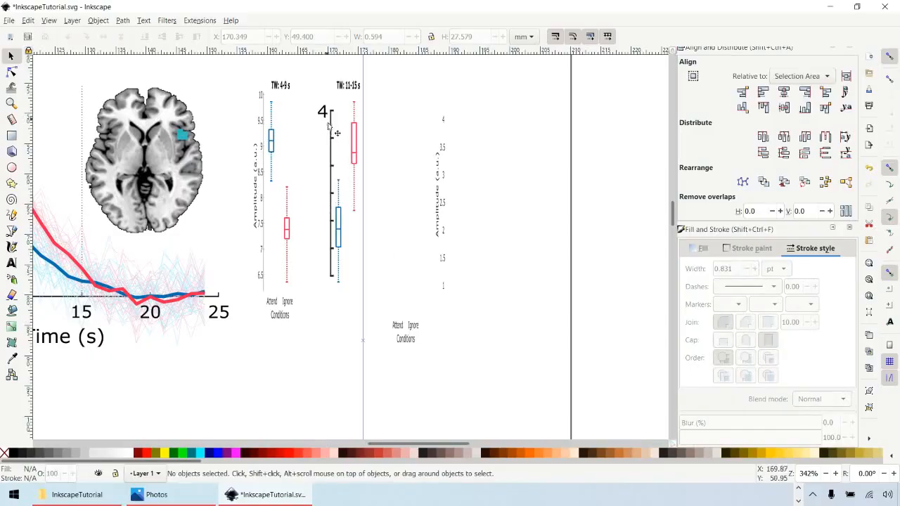
Step: Add a separate text label reading 3 in 8 pt sans-serif in the blank area beside the plot
click(11, 262)
click(394, 203)
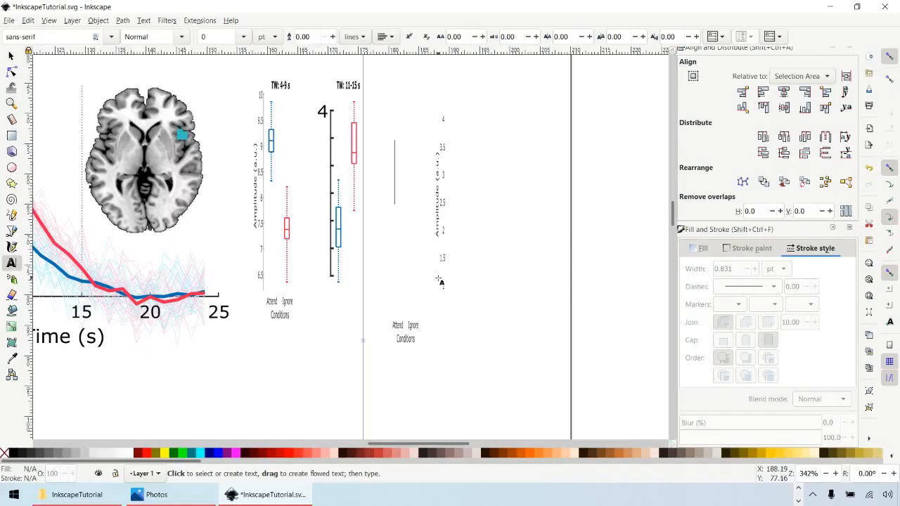
text(3)
key(ctrl+a)
click(111, 36)
click(50, 92)
click(243, 36)
click(228, 83)
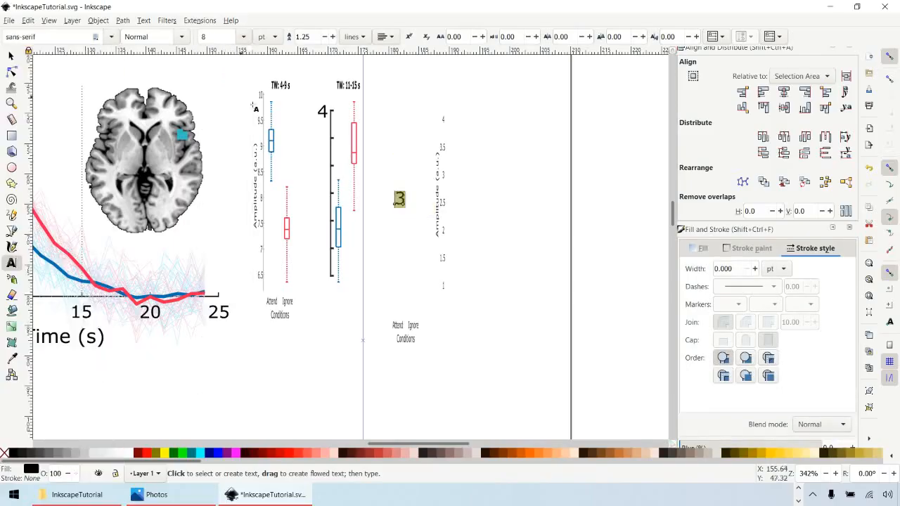
Step: Move the 3 label beside the TW: 11-15 s axis and duplicate it twice for the other tick positions
click(11, 56)
drag(397, 203, 318, 280)
key(ctrl+d)
key(ctrl+d)
Step: Change the lowest duplicated tick label to 1 and the middle one to 2
double_click(318, 280)
key(BackSpace)
text(1)
click(323, 193)
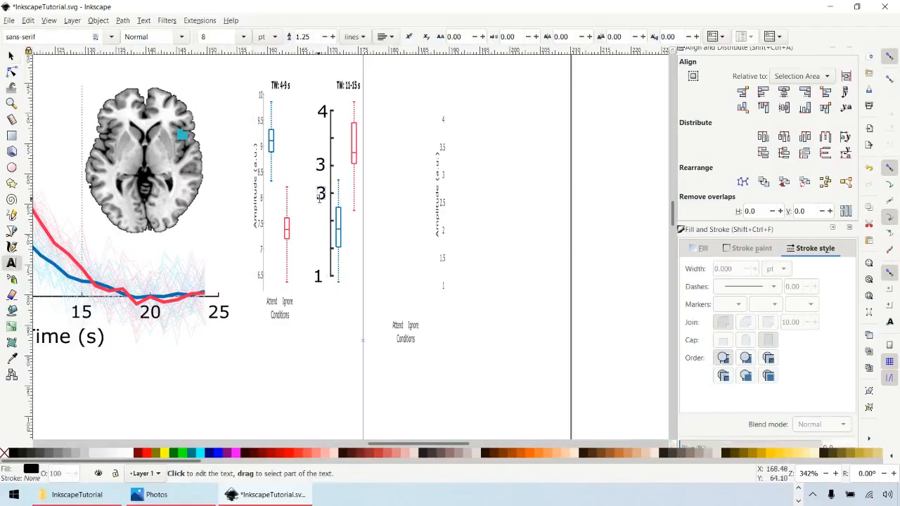
key(BackSpace)
text(2)
click(326, 190)
Step: Align the right edges of the tick labels 1 to 4 and distribute their centers equidistantly vertically
click(11, 57)
drag(304, 101, 334, 297)
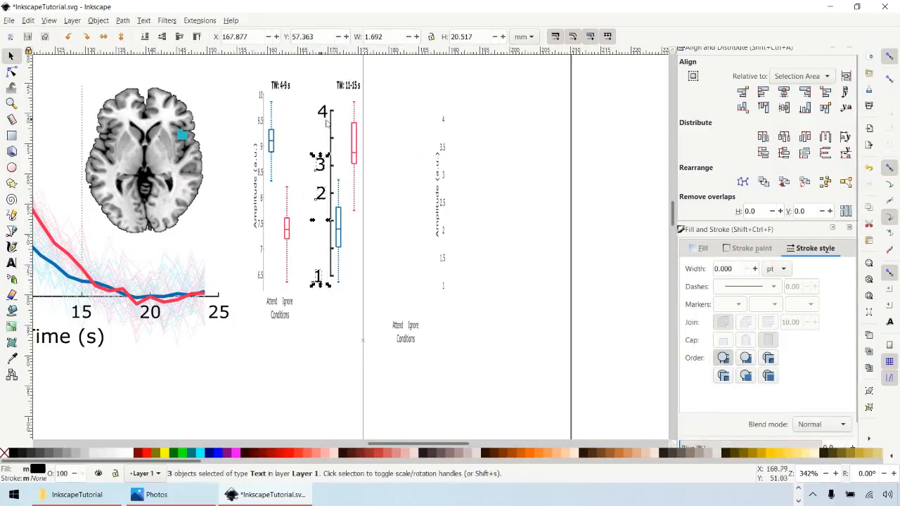
shift+click(324, 112)
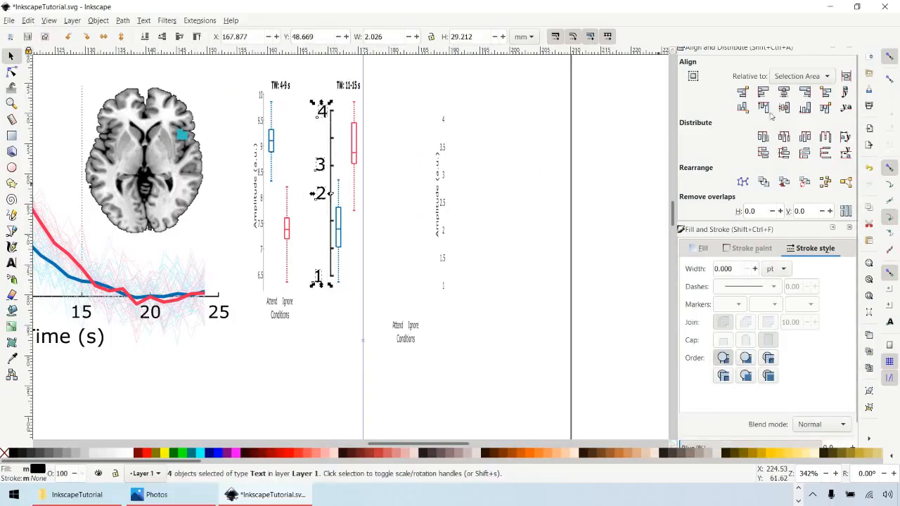
click(804, 91)
click(784, 153)
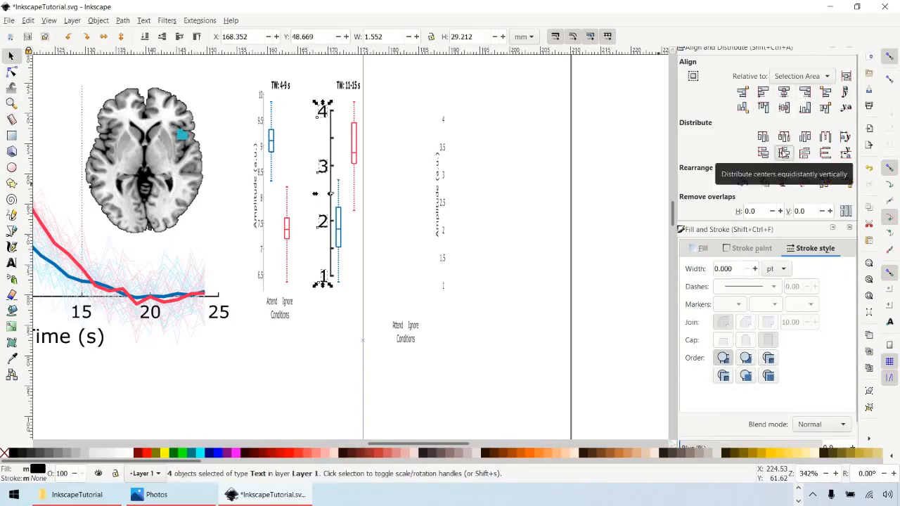
click(399, 263)
Step: Add a new text label reading "Amplitude (a.u.)" in the blank area beside the plot
click(11, 263)
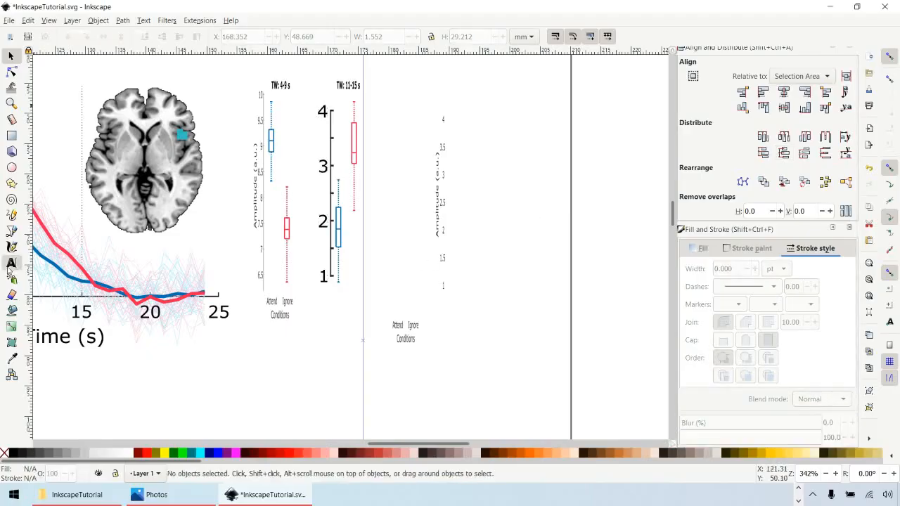
click(399, 274)
text(Amplitude ())
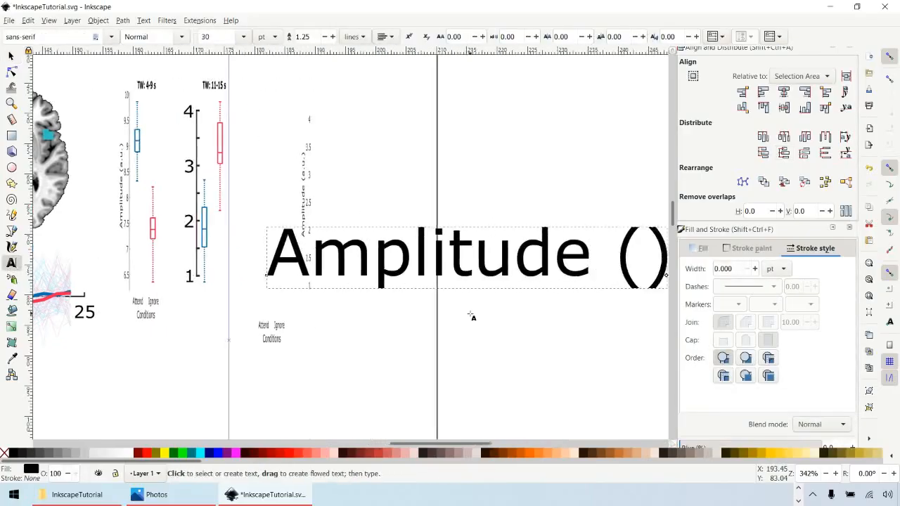
key(Left)
text(a.u.)
Step: Set the whole new Amplitude (a.u.) label to 8 pt sans-serif
double_click(337, 268)
triple_click(338, 268)
click(111, 37)
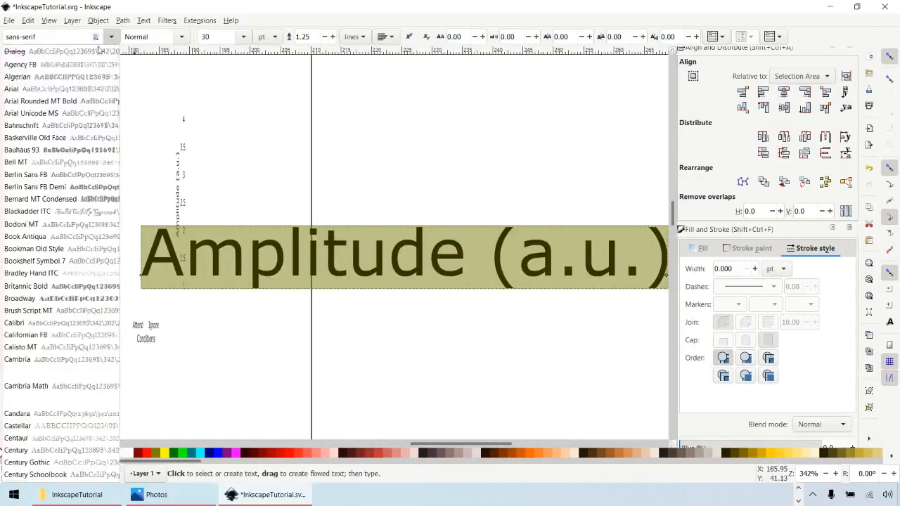
click(42, 88)
click(243, 36)
click(224, 81)
drag(437, 445, 392, 446)
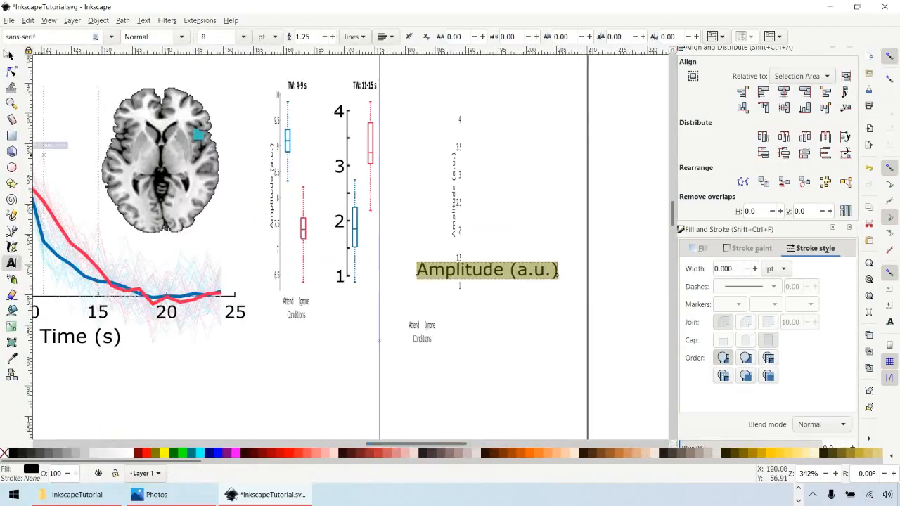
Step: Rotate the new Amplitude (a.u.) label 90° counter-clockwise and place it left of the TW: 11-15 s tick labels
click(11, 56)
click(533, 273)
drag(561, 260, 480, 212)
drag(476, 292, 311, 214)
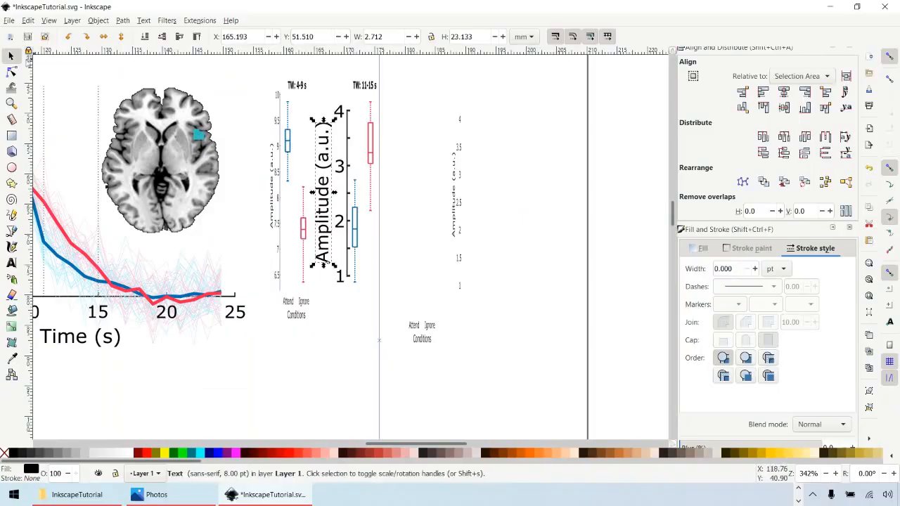
Step: Delete the leftover distorted labels in the blank area and add a text label reading "Attend" below the TW: 11-15 s box plot
drag(396, 100, 512, 373)
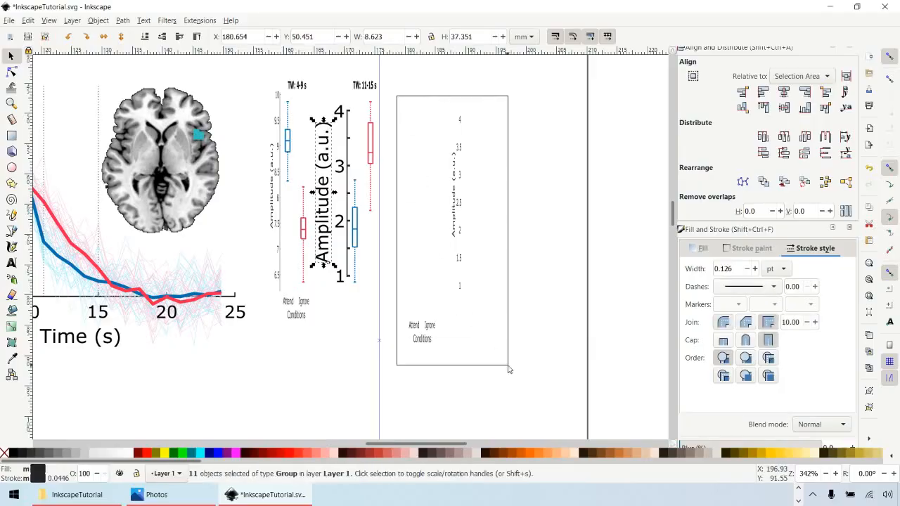
key(Delete)
key(t)
click(357, 334)
text(Attend)
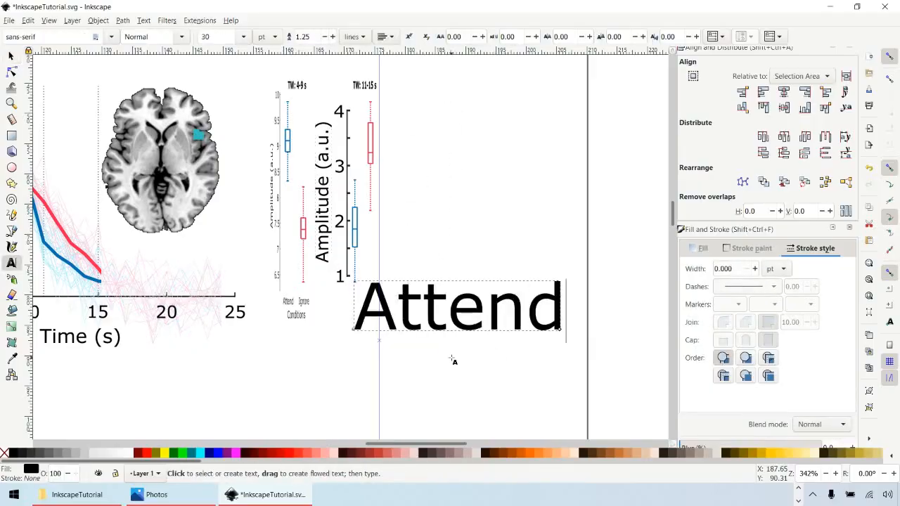
Step: Set the whole new Attend label to 8 pt sans-serif
key(F1)
key(t)
key(ctrl+a)
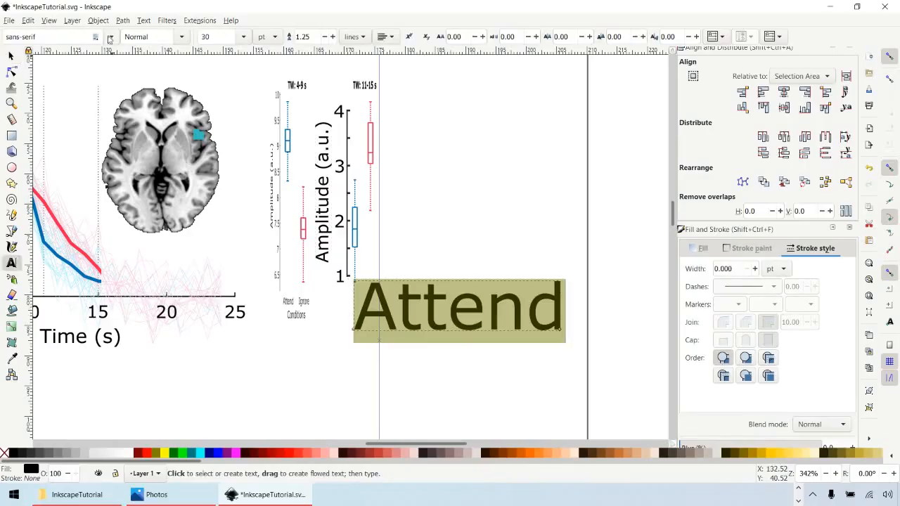
click(224, 88)
Step: Rotate the Attend label 45° counter-clockwise and place it under the blue box of the TW: 11-15 s plot
key(F1)
click(395, 323)
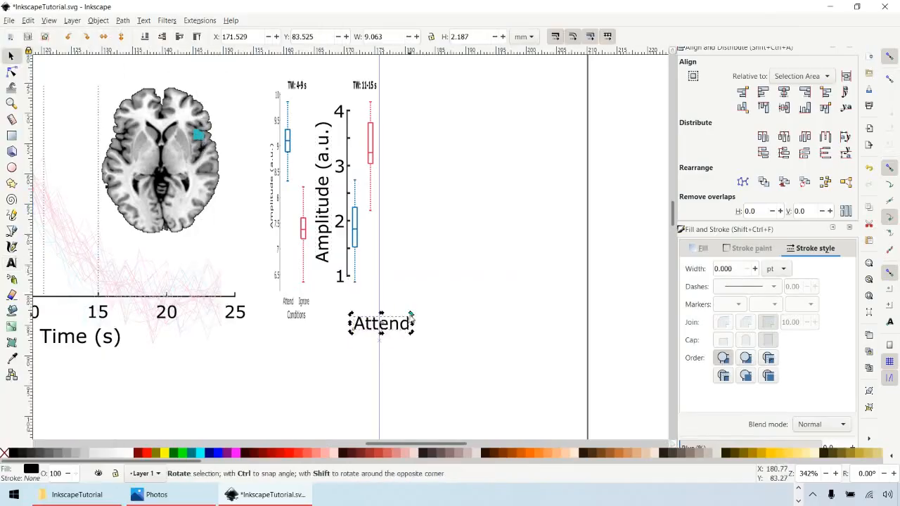
drag(411, 315, 366, 310)
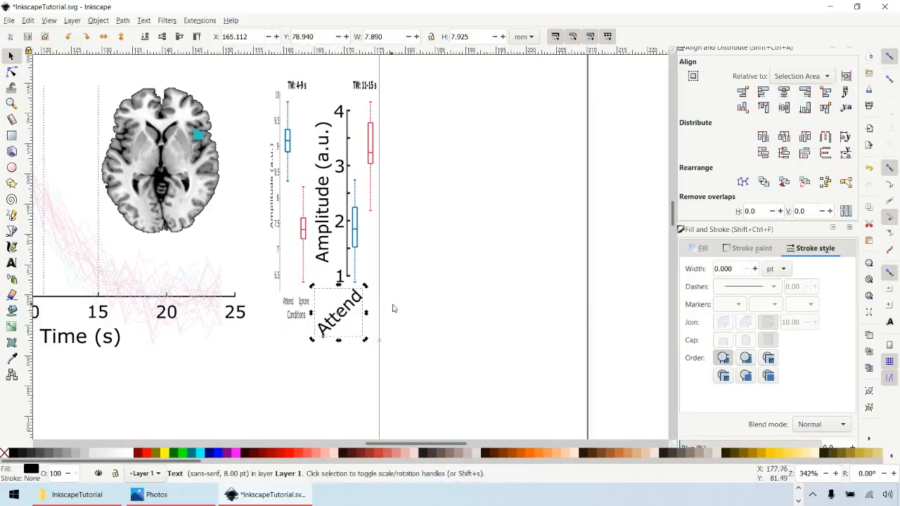
Step: Paste a copy of the slanted Attend label, change its text to "Ignore" and place it beside Attend under the red box
key(ctrl+v)
key(t)
key(ctrl+a)
text(Ignore)
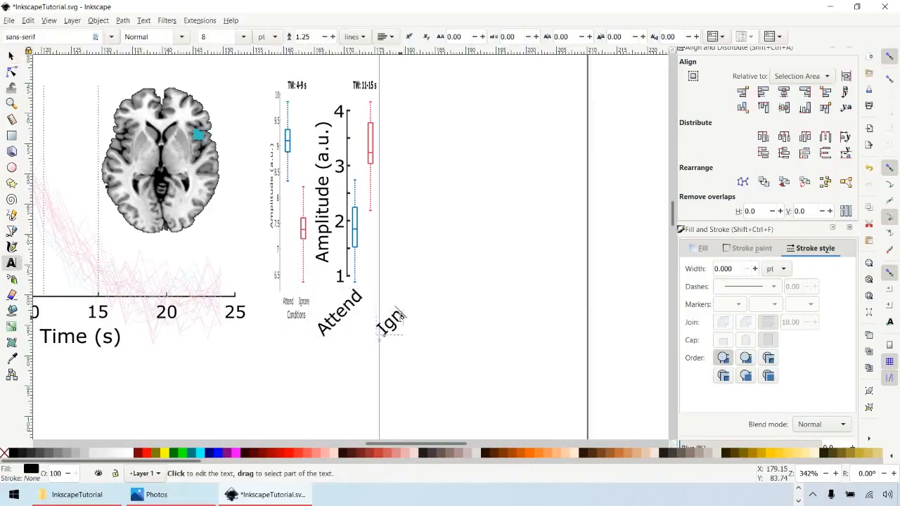
key(Escape)
key(F1)
drag(413, 321, 368, 325)
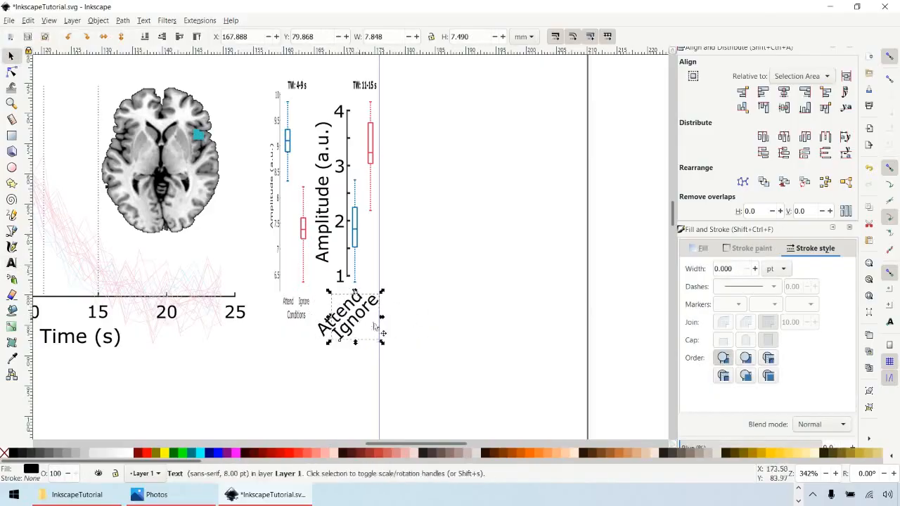
Step: Align the top edges of the slanted Attend and Ignore labels
shift+click(325, 336)
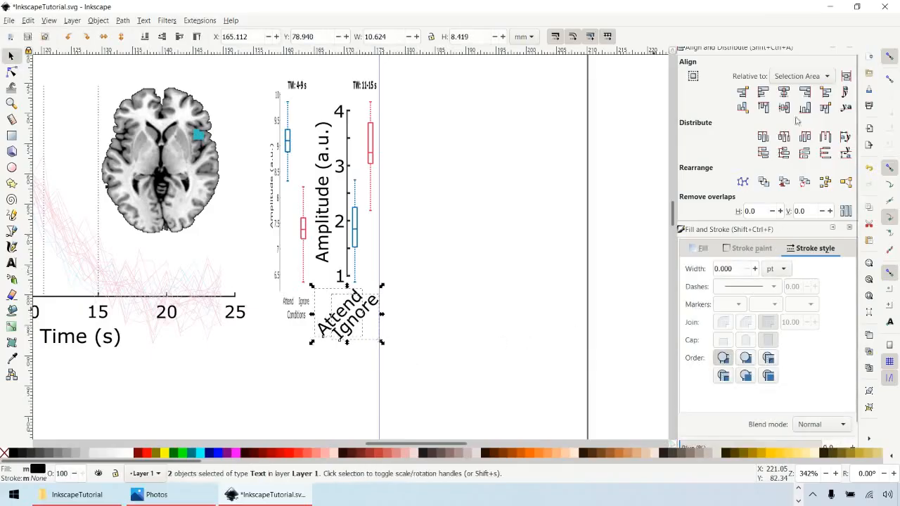
click(765, 105)
click(431, 311)
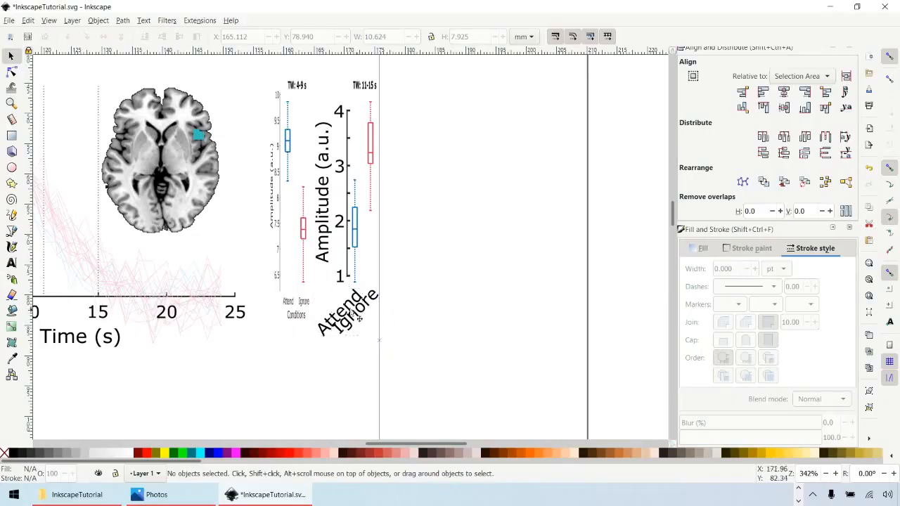
Step: Nudge the slanted Attend label left and the Ignore label right to spread them apart
click(343, 314)
key(Left)
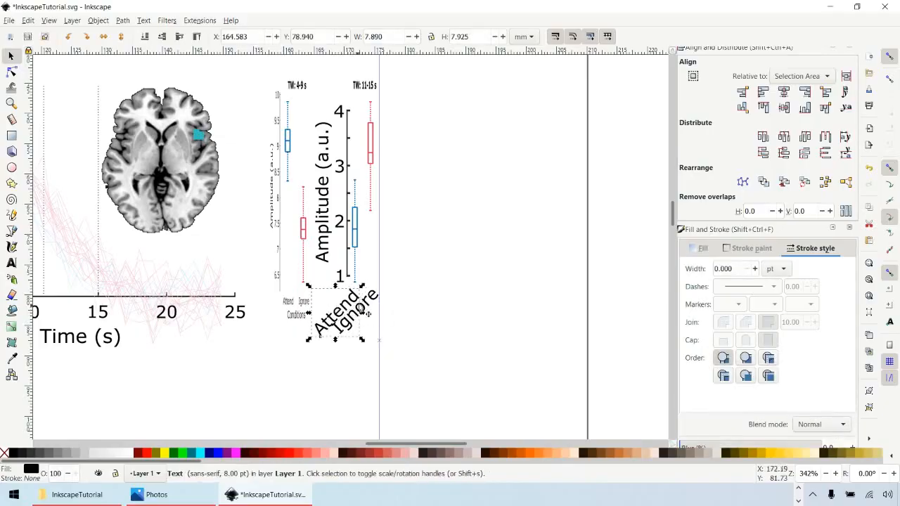
click(380, 308)
key(Right)
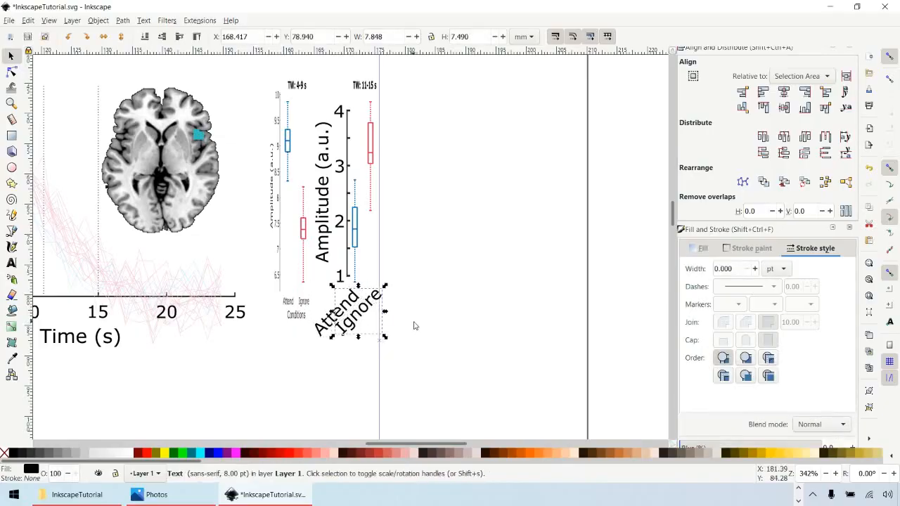
click(431, 338)
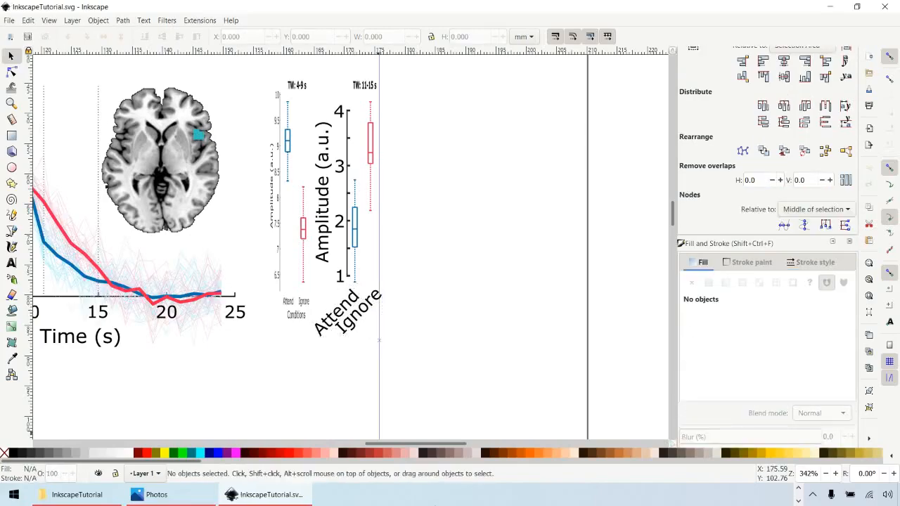
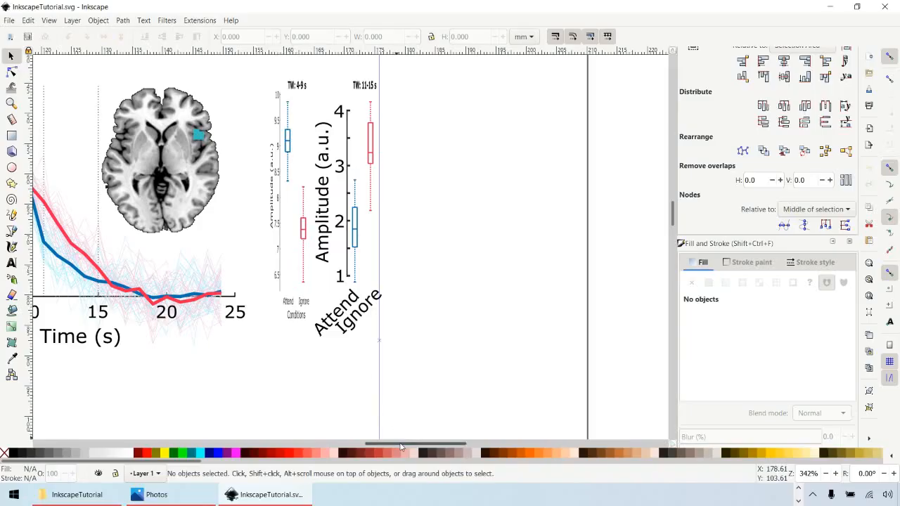
Step: Examine the whole figure's layout and the horizontal space between the two page guides
drag(400, 446, 363, 446)
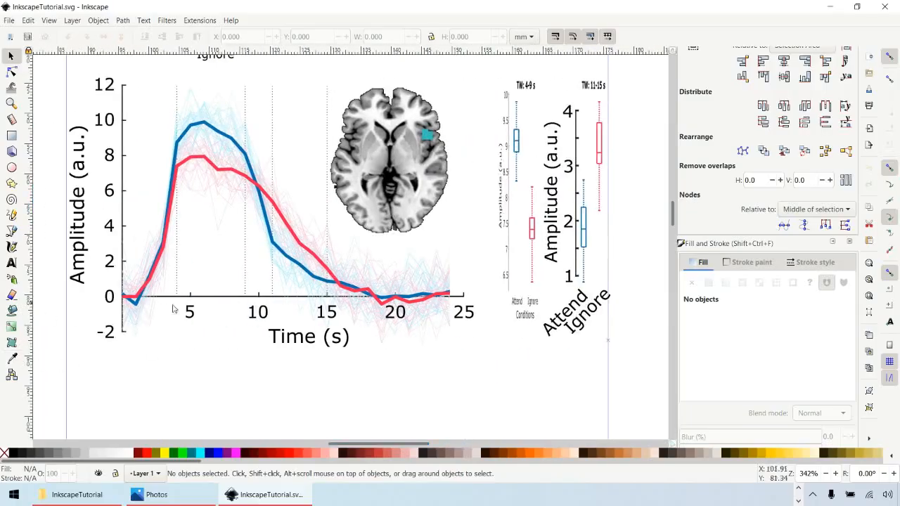
click(12, 102)
shift+click(497, 281)
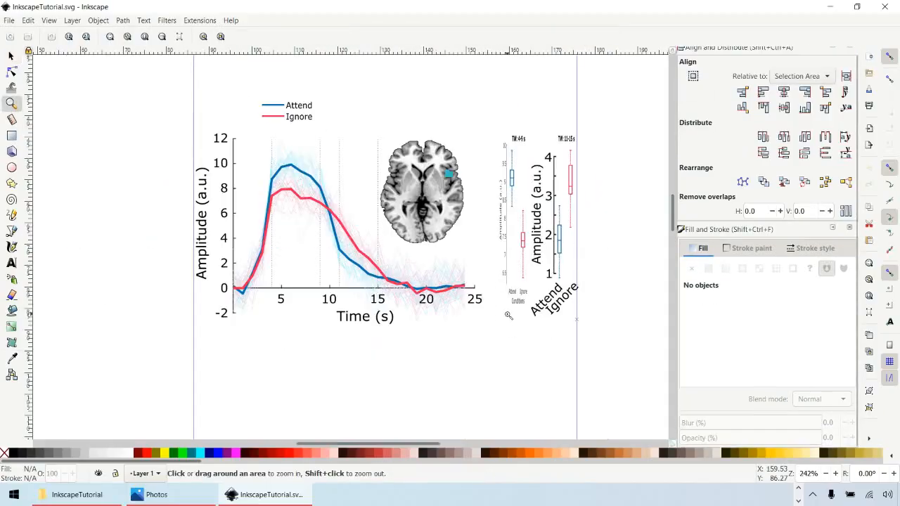
shift+click(508, 315)
shift+click(508, 315)
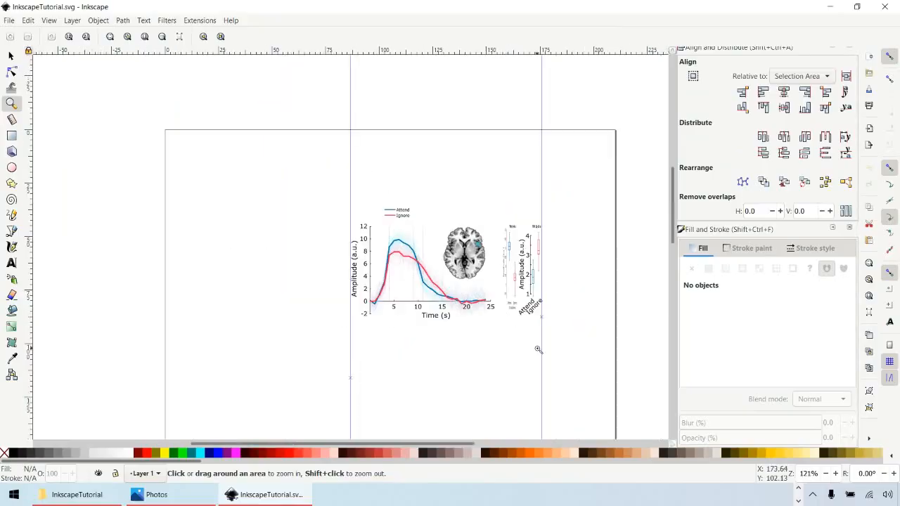
scroll(537, 349, down, 1)
click(480, 277)
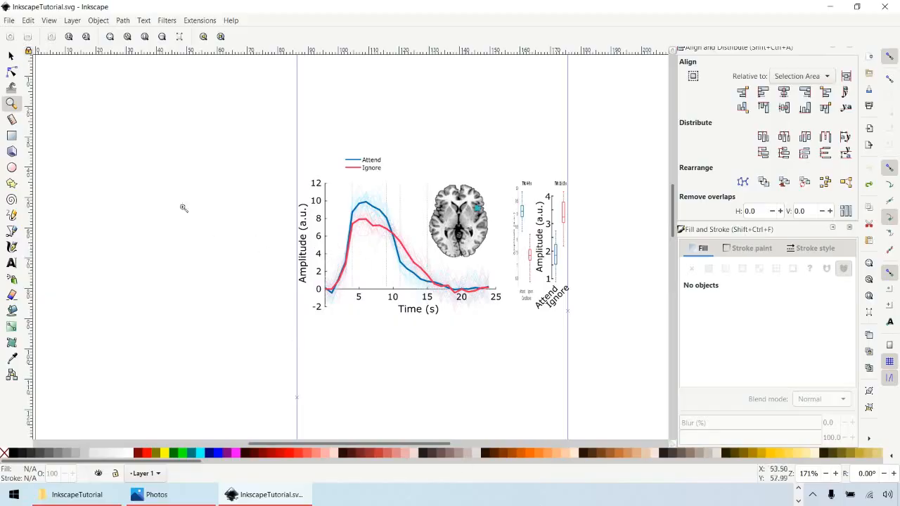
Step: Squeeze the time-course curves, axes and dotted lines horizontally to about 51.3 mm wide, leaving out the text labels and brain image
key(s)
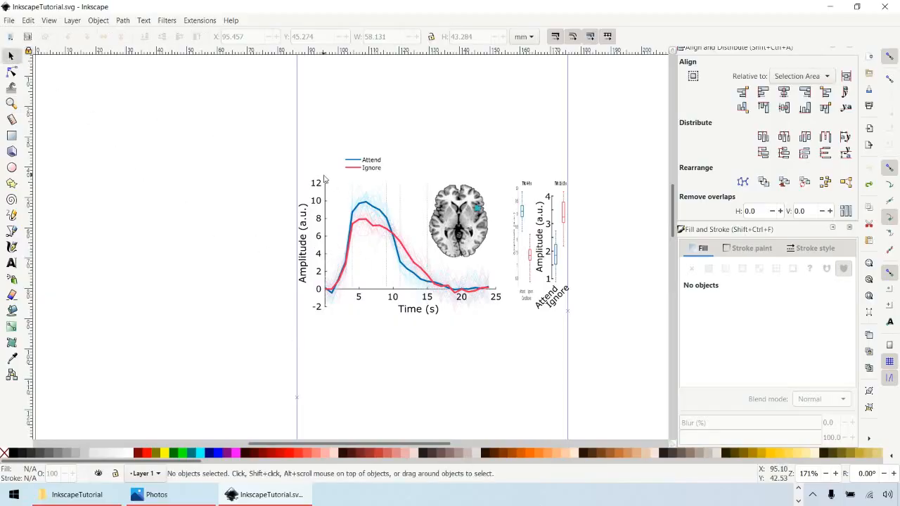
drag(323, 176, 476, 319)
drag(502, 332, 502, 331)
shift+click(469, 241)
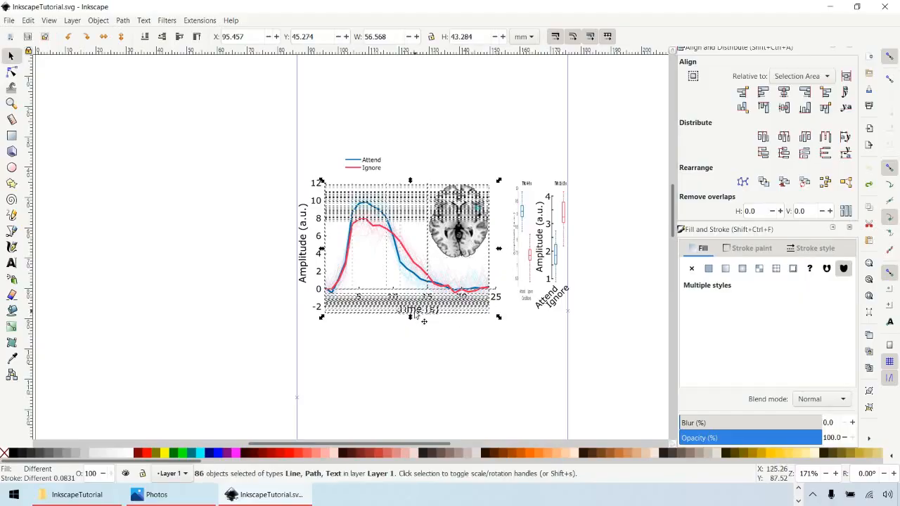
shift+click(420, 318)
shift+click(359, 296)
shift+click(428, 296)
shift+click(468, 304)
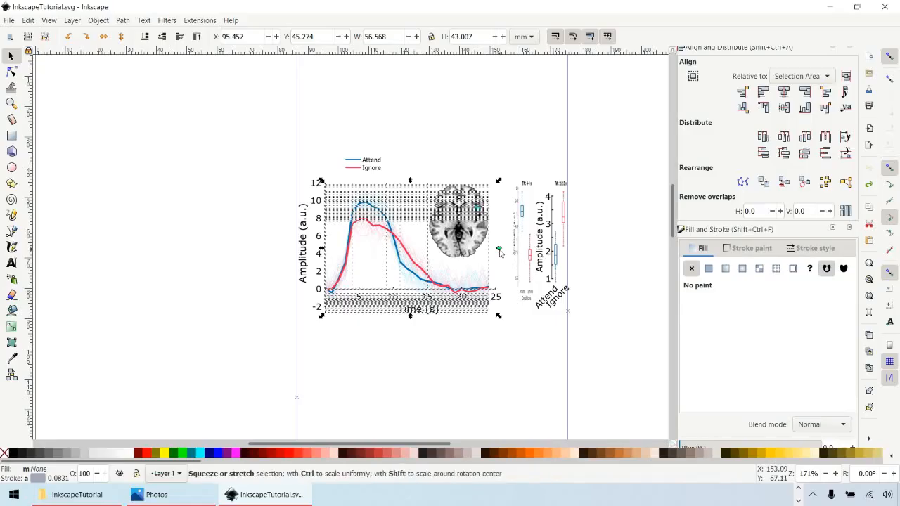
drag(499, 253, 484, 251)
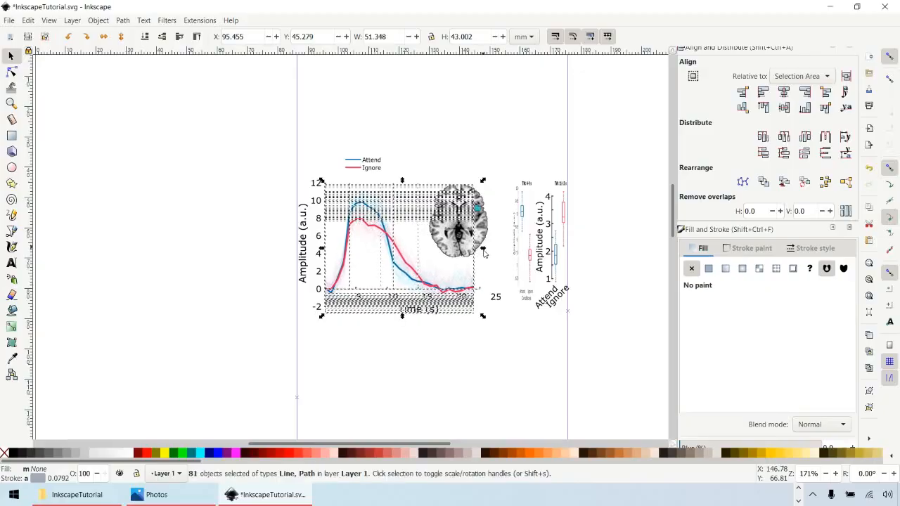
click(482, 363)
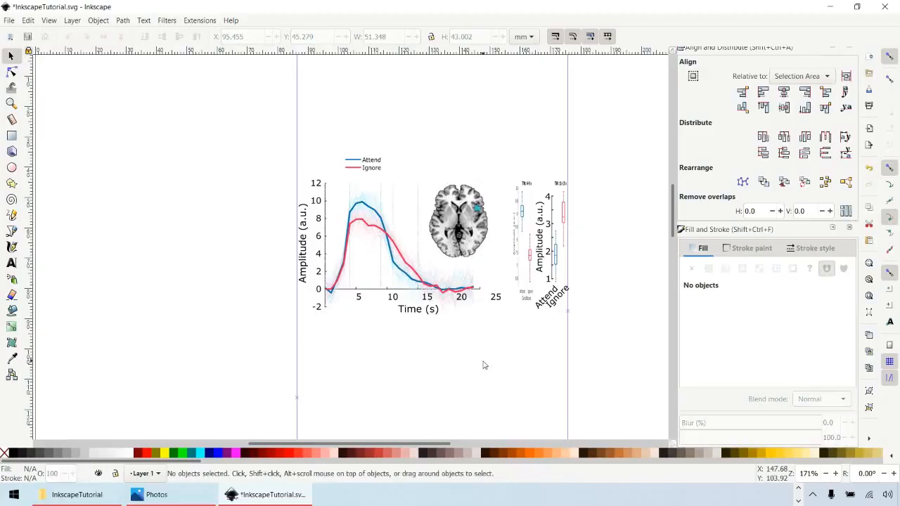
Step: Move the time axis labels 5 and 25 left until they sit under their tick marks
click(359, 298)
key(Left)
key(Left)
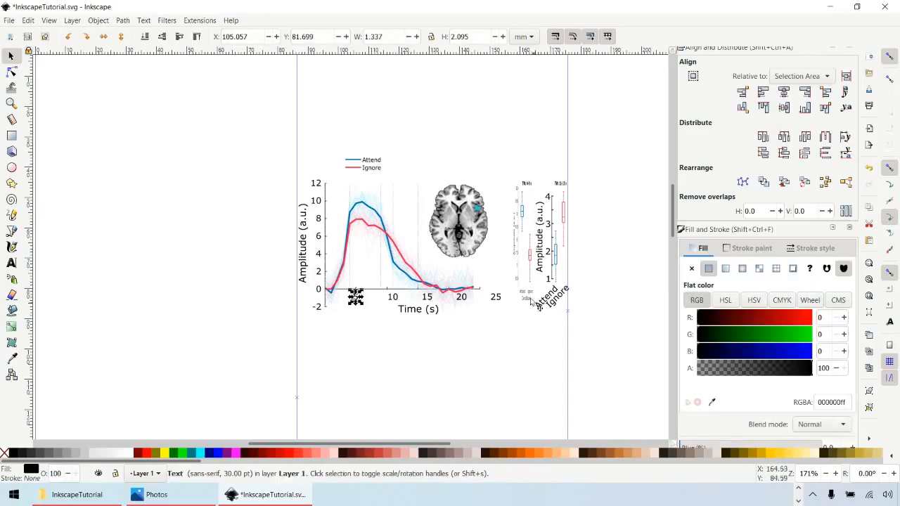
click(496, 297)
key(Left)
key(Left)
key(Left)
key(Left)
key(Left)
key(Left)
key(Left)
key(Left)
key(Left)
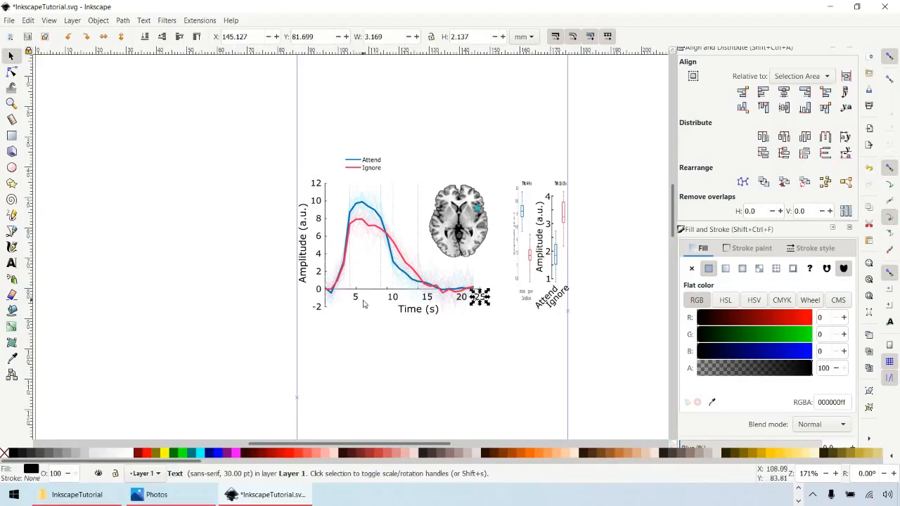
Step: Distribute the centers of the time axis labels 5 to 25 equidistantly horizontally
click(458, 340)
drag(500, 310, 344, 293)
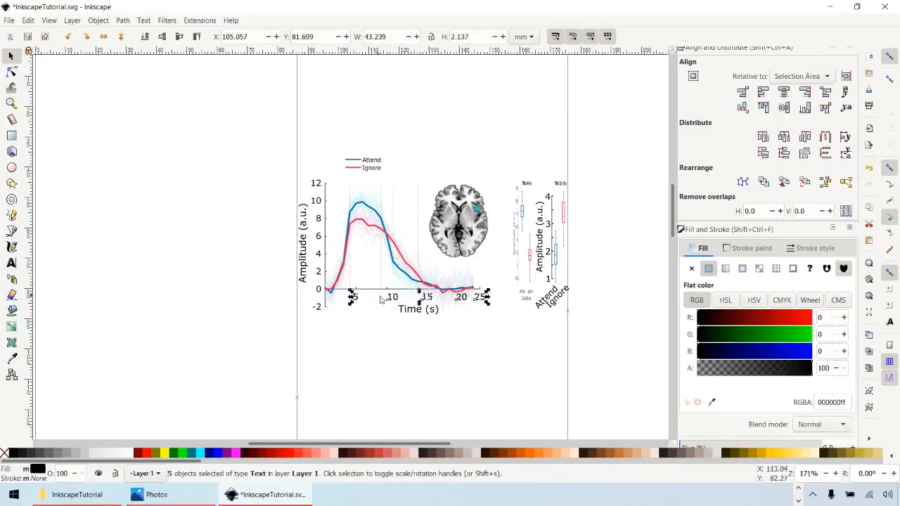
click(785, 138)
click(446, 372)
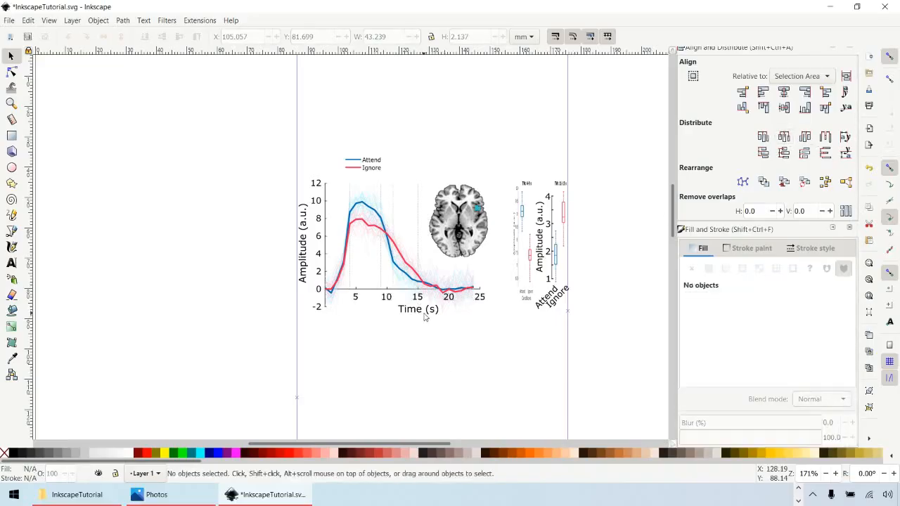
Step: Shift the Time (s) label and the brain image left to fit the narrowed time-course plot
click(425, 314)
click(467, 297)
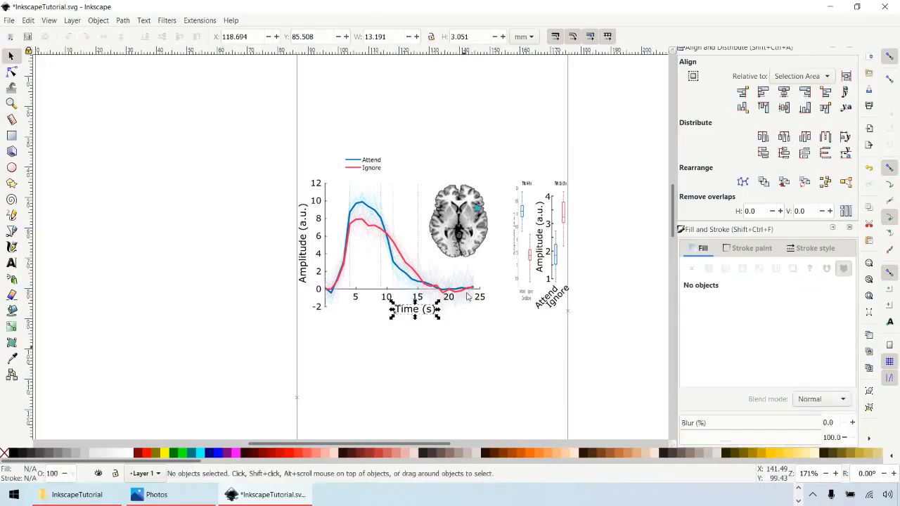
click(471, 245)
key(Left)
key(Left)
key(Left)
key(Left)
key(Left)
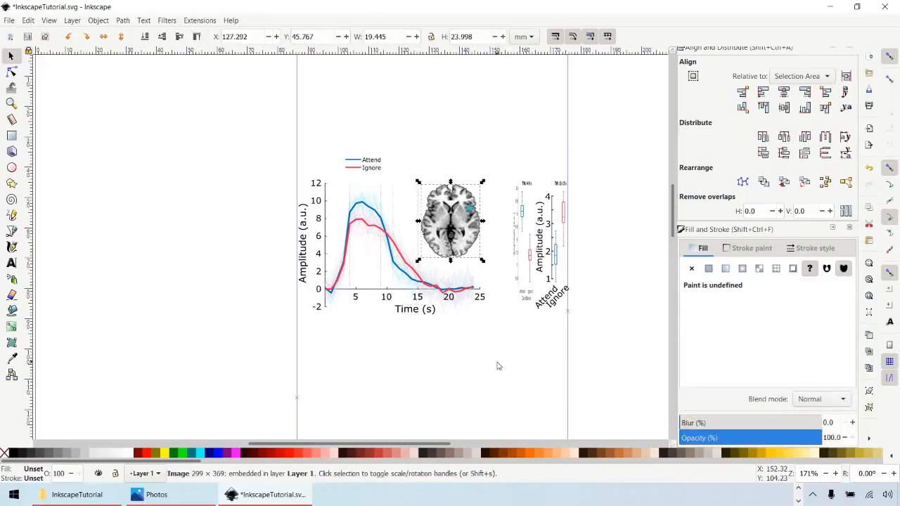
click(497, 366)
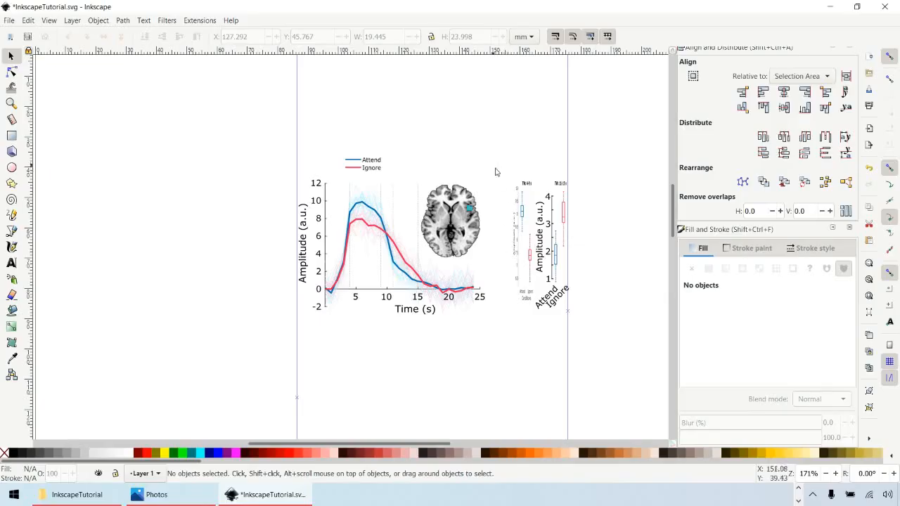
Step: Move the whole TW: 4-9 s box plot with its labels left, closer to the time-course plot
drag(500, 173, 541, 317)
key(Left)
key(Left)
key(Left)
key(Left)
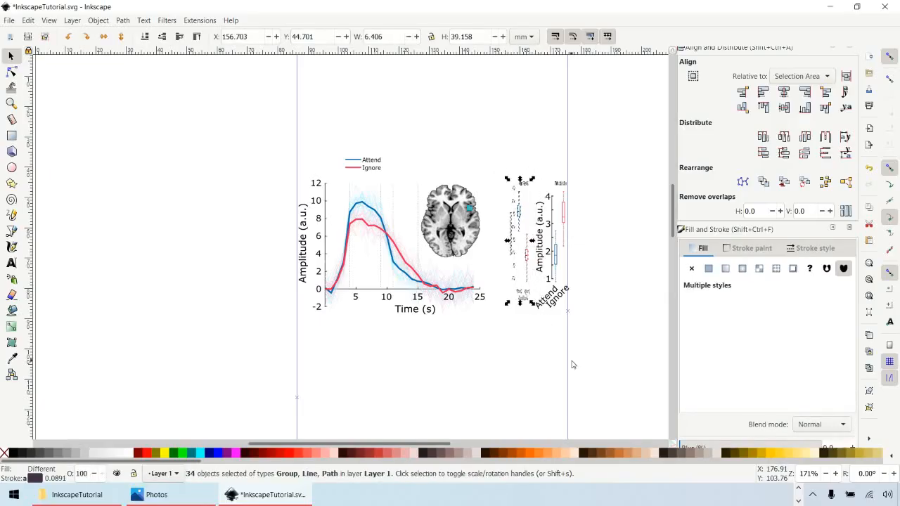
click(527, 358)
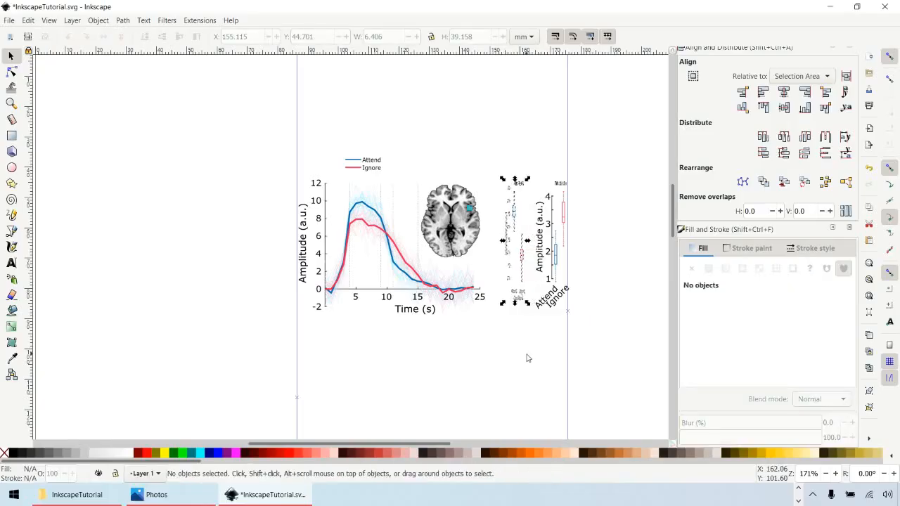